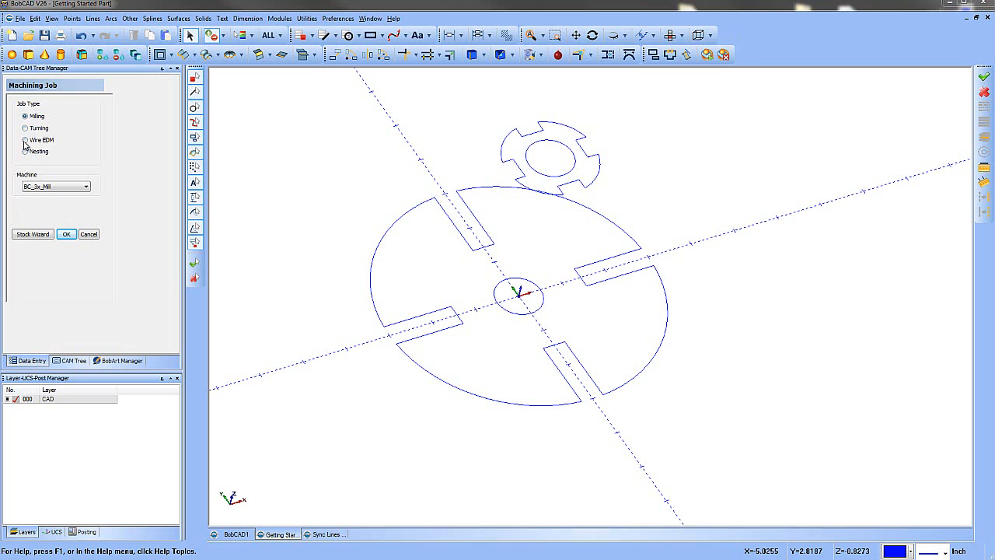
Create a Wire EDM machining job that uses the Sodick_Mark_21 machine.
{"action": "left_click", "coordinate": [25, 141]}
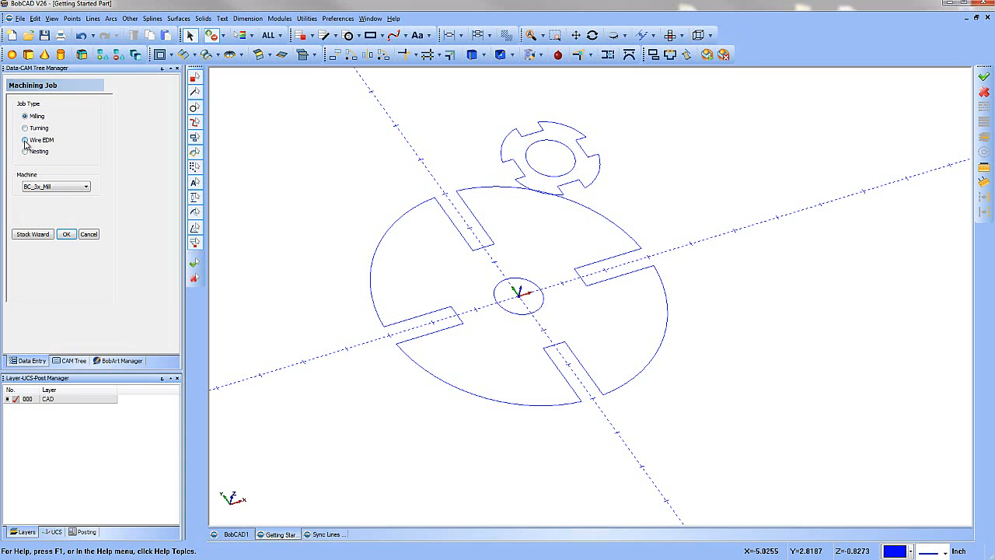
{"action": "left_click", "coordinate": [49, 190]}
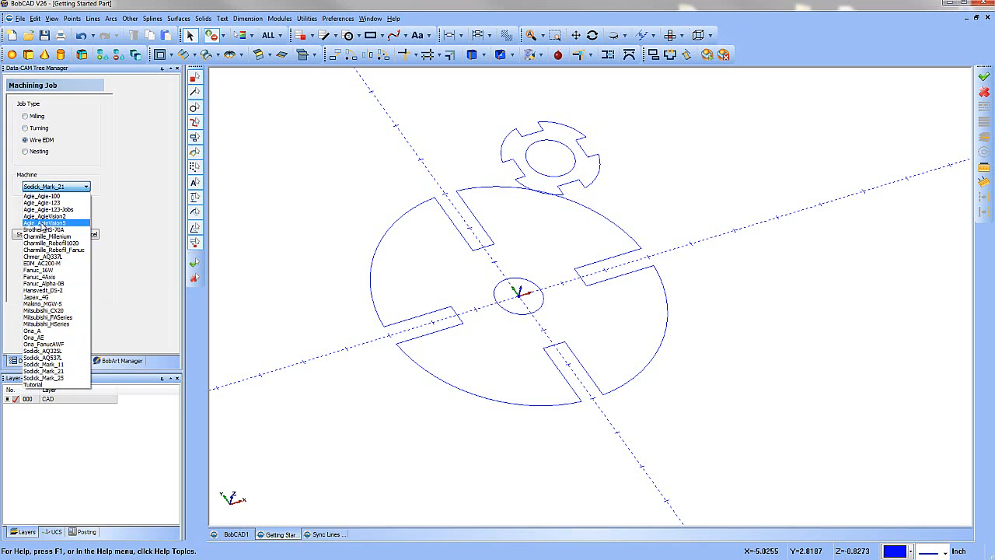
{"action": "left_click", "coordinate": [49, 371]}
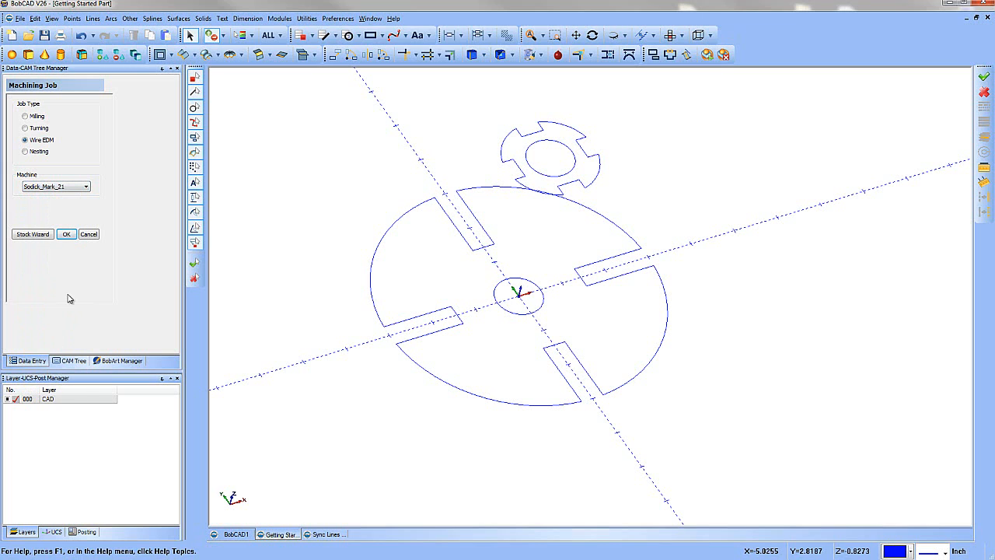
{"action": "left_click", "coordinate": [66, 236]}
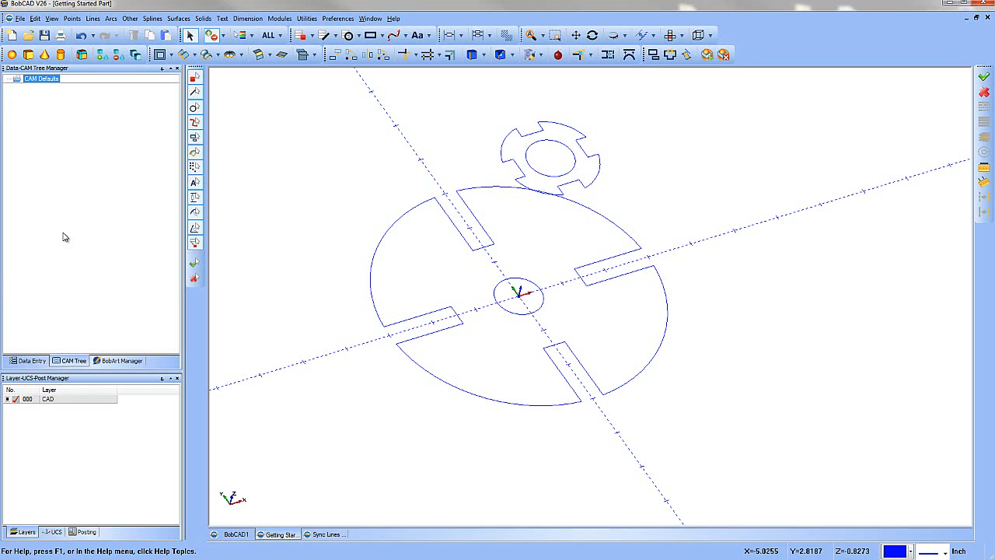
Open the current settings of CAM Defaults and set the machine make to Sodick_Mark_21.
{"action": "left_click", "coordinate": [35, 81]}
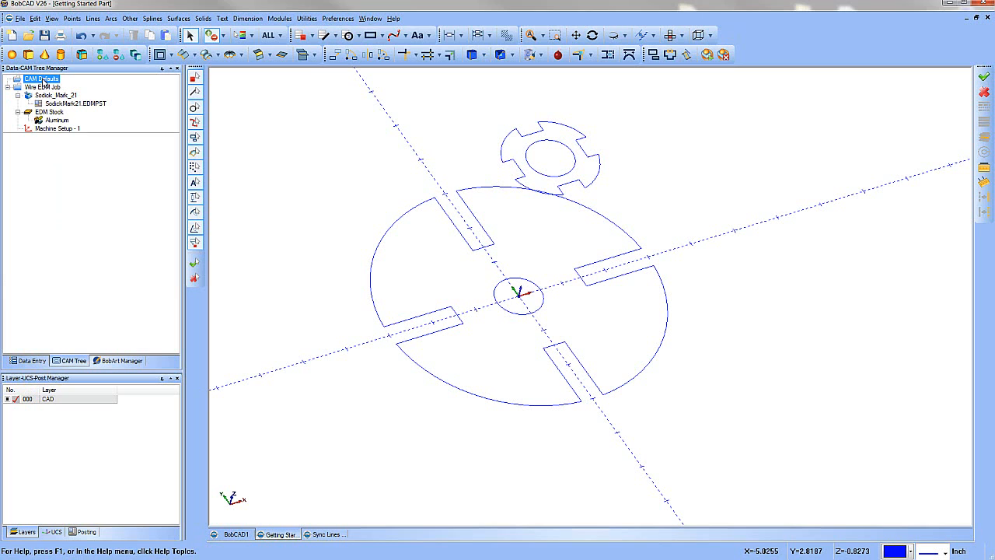
{"action": "right_click", "coordinate": [44, 82]}
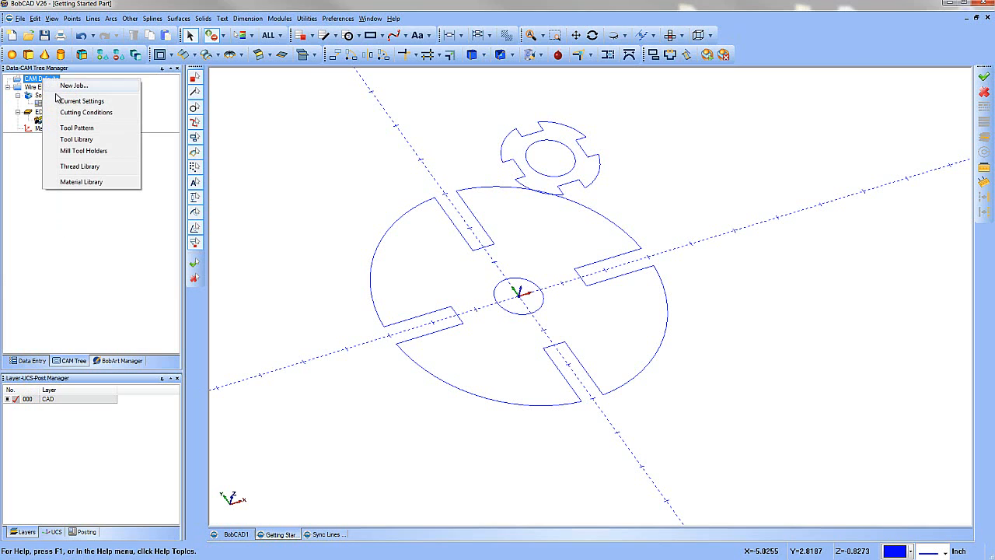
{"action": "left_click", "coordinate": [74, 101]}
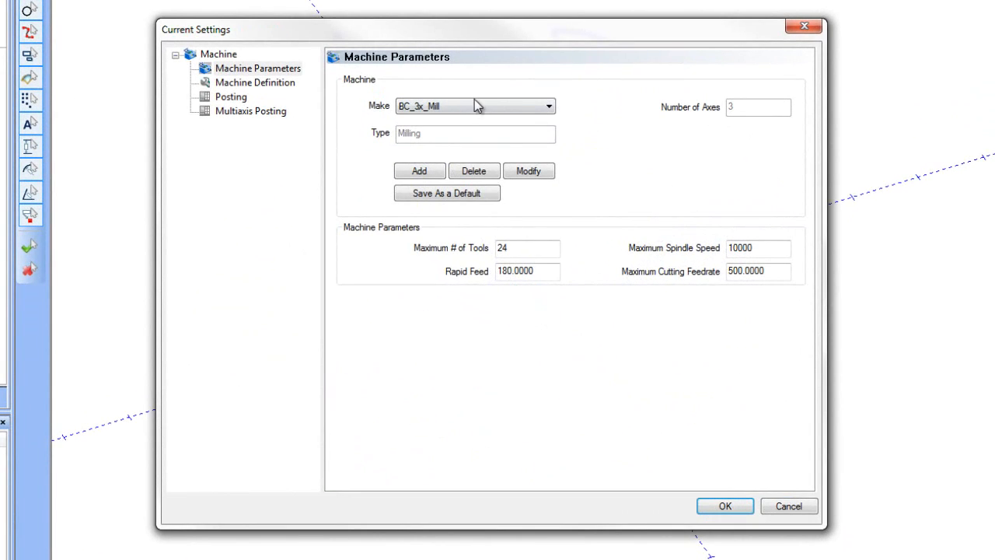
{"action": "left_click", "coordinate": [476, 106]}
{"action": "scroll", "coordinate": [443, 342], "scroll_direction": "down", "scroll_amount": 5}
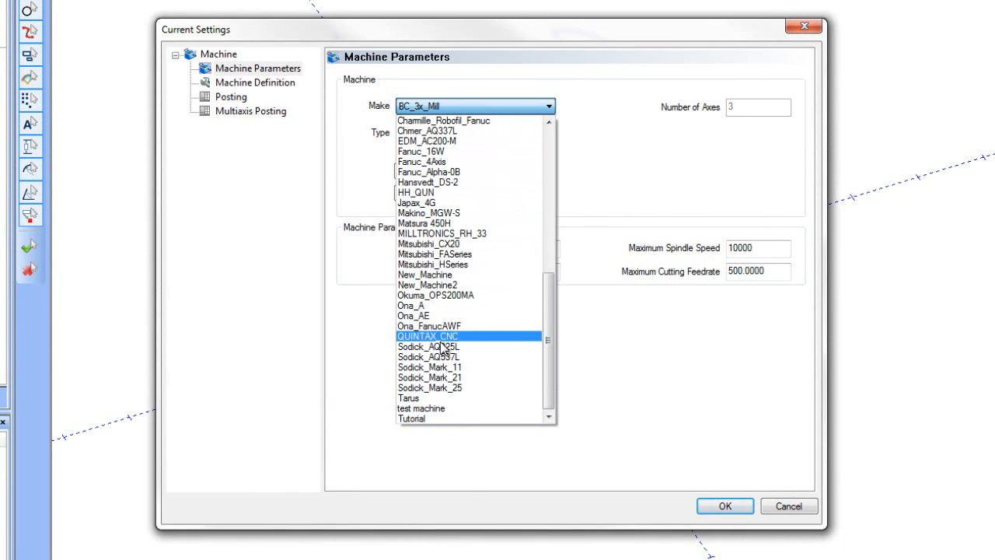
{"action": "left_click", "coordinate": [441, 377]}
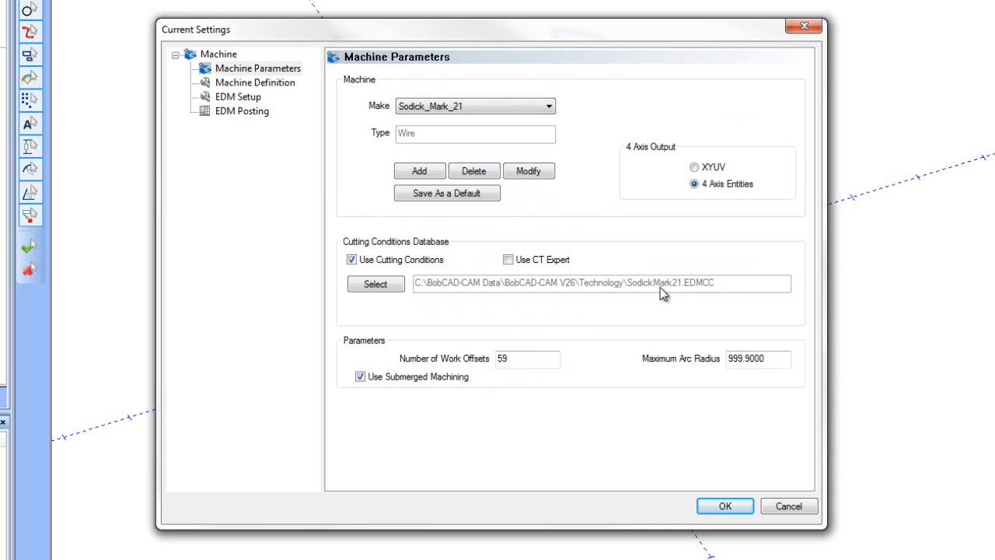
Review the cutting conditions and work offset parameters of the default machine, including its machine definition.
{"action": "left_click", "coordinate": [350, 261]}
{"action": "left_click", "coordinate": [345, 262]}
{"action": "left_click", "coordinate": [504, 358]}
{"action": "left_click", "coordinate": [517, 358]}
{"action": "left_click", "coordinate": [266, 71]}
{"action": "left_click", "coordinate": [265, 83]}
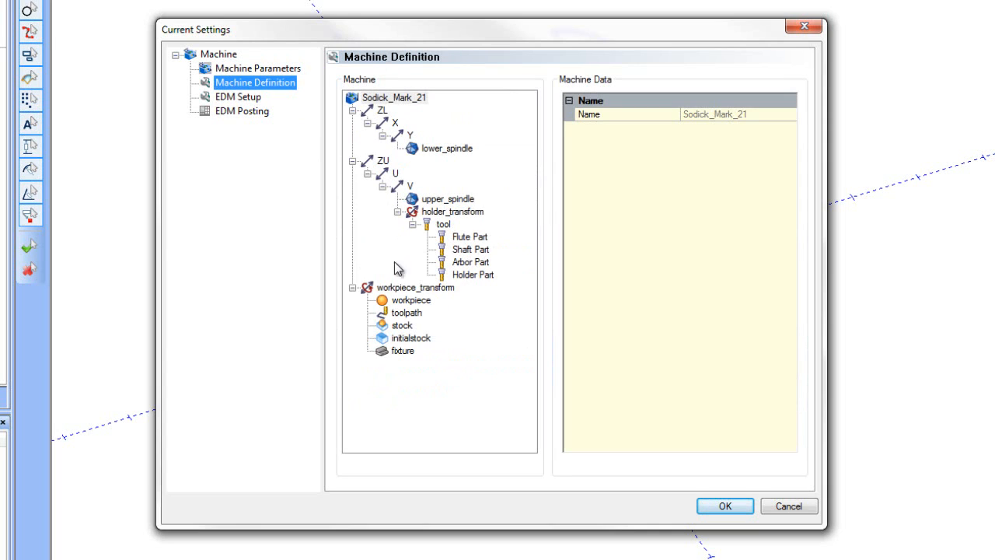
Examine the taper limits, guide locations and output options in the default EDM Setup.
{"action": "left_click", "coordinate": [241, 98]}
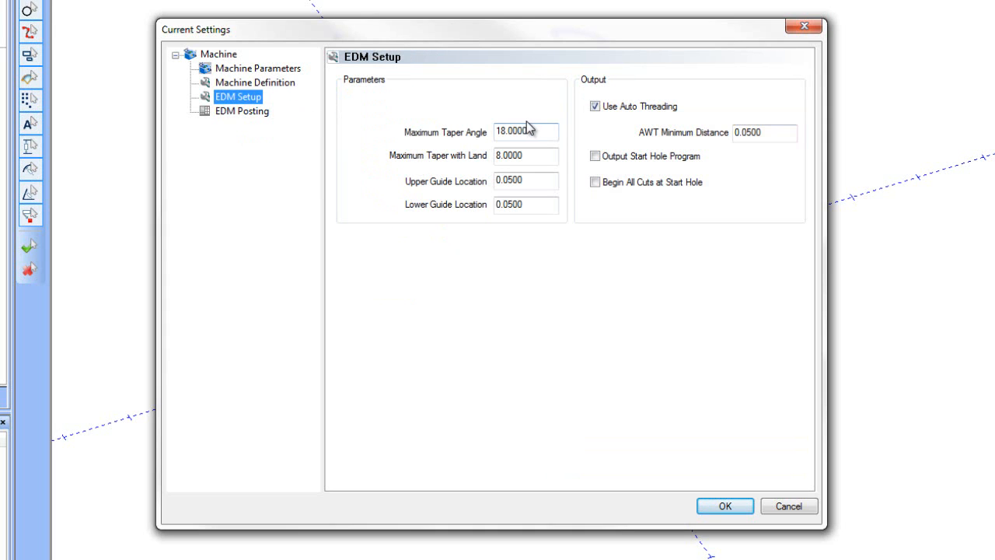
{"action": "left_click_drag", "start_coordinate": [536, 130], "coordinate": [489, 155]}
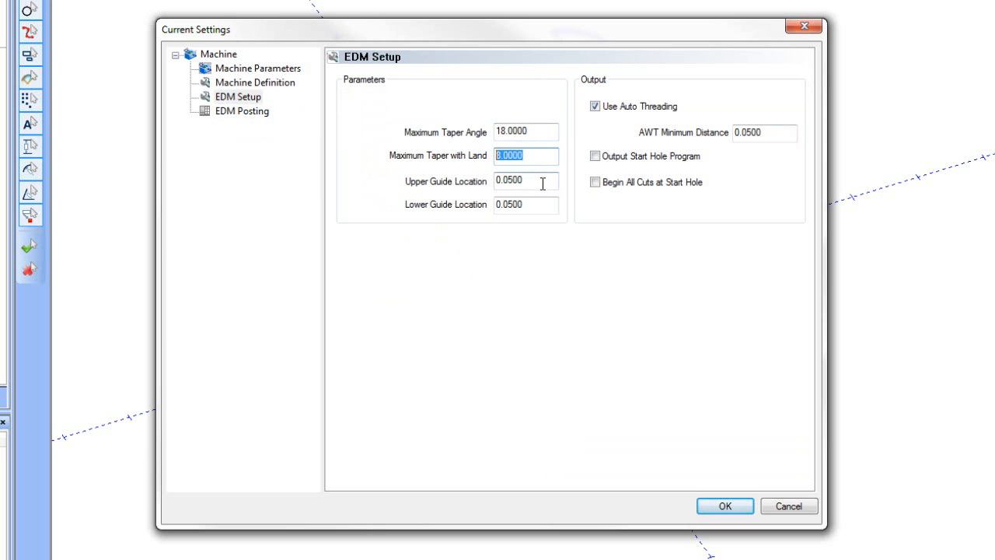
{"action": "left_click_drag", "start_coordinate": [542, 181], "coordinate": [472, 190]}
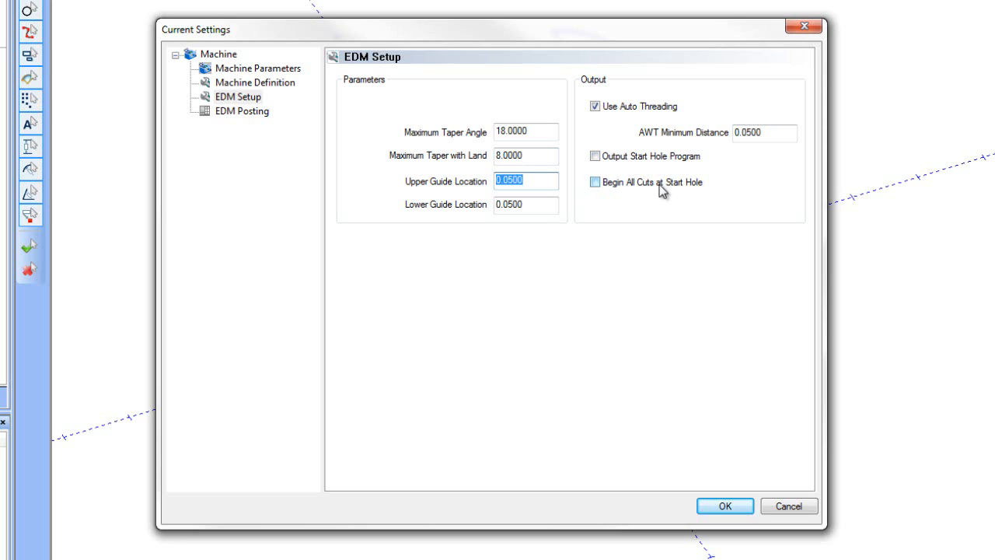
Browse the wire EDM post processor files available for EDM Posting and leave without choosing another one.
{"action": "left_click", "coordinate": [257, 113]}
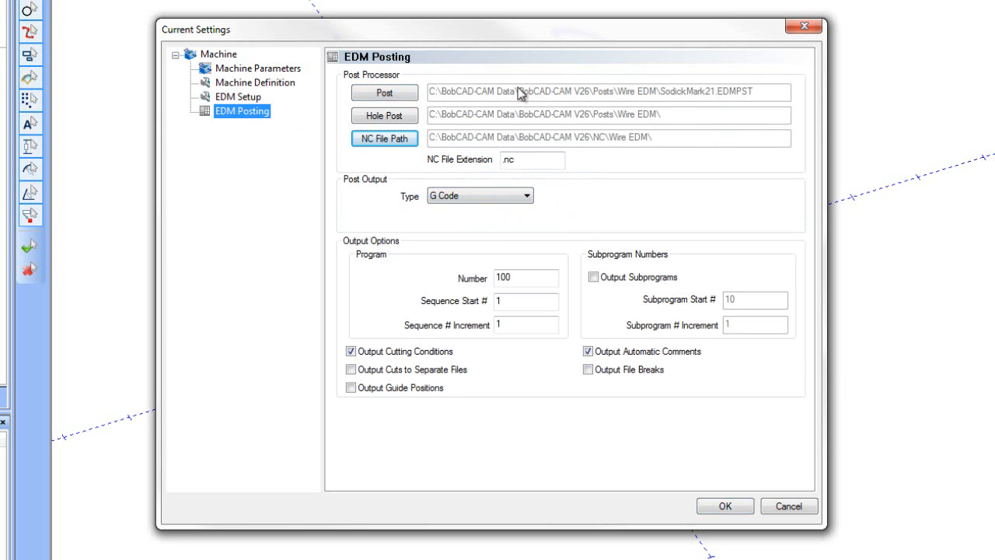
{"action": "left_click", "coordinate": [384, 94]}
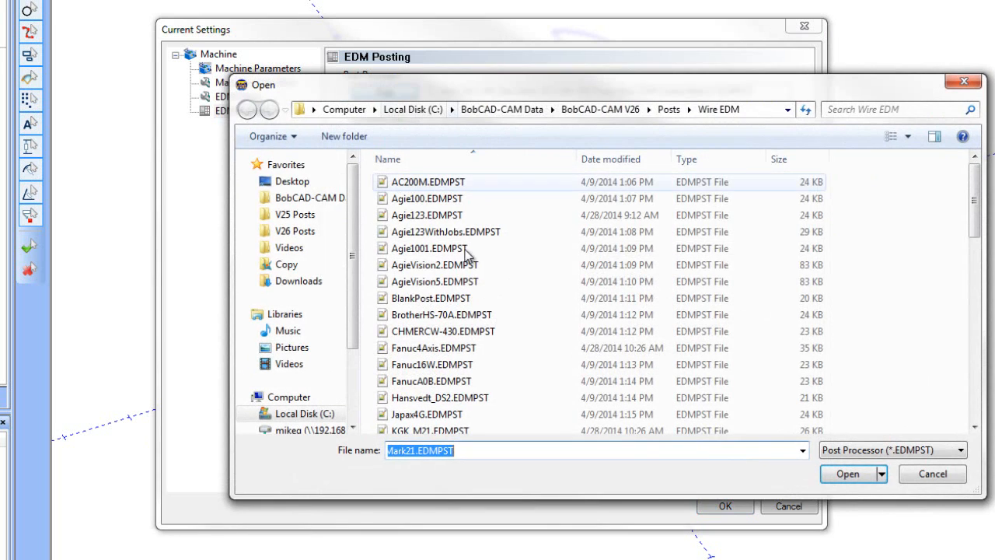
{"action": "left_click", "coordinate": [456, 333]}
{"action": "scroll", "coordinate": [451, 333], "scroll_direction": "down", "scroll_amount": 8}
{"action": "scroll", "coordinate": [447, 328], "scroll_direction": "down", "scroll_amount": 5}
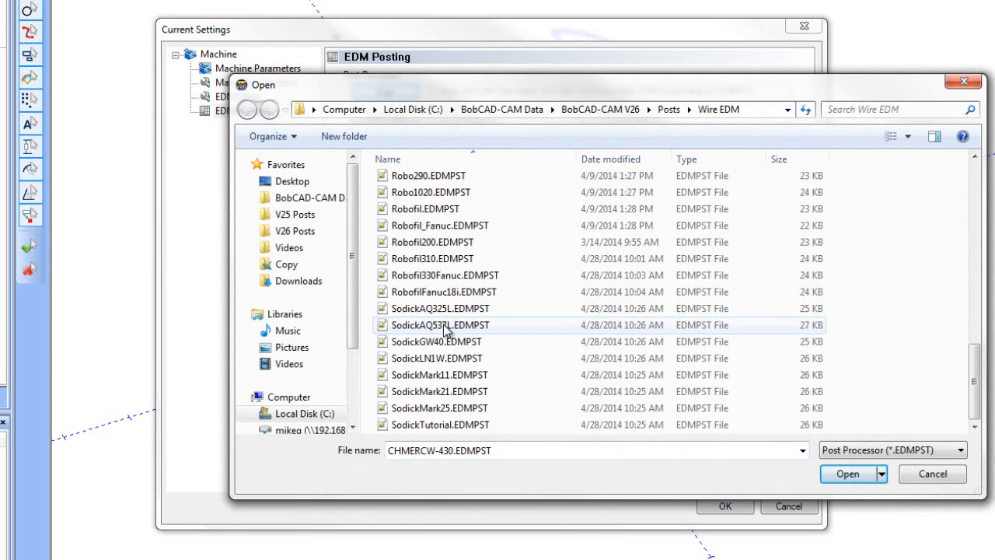
{"action": "left_click", "coordinate": [923, 473]}
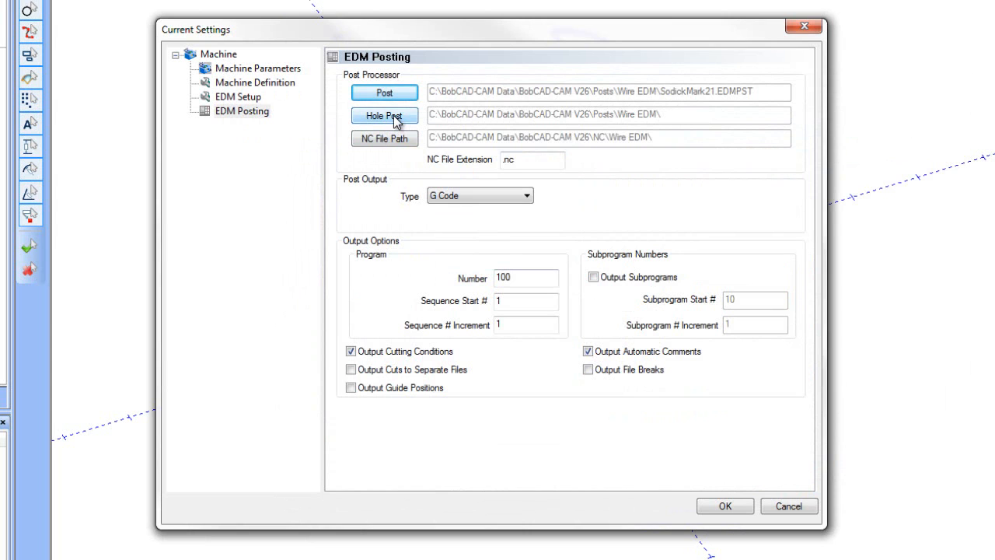
Look through the available hole post processor files without choosing one, and check the NC file extension.
{"action": "left_click", "coordinate": [394, 117]}
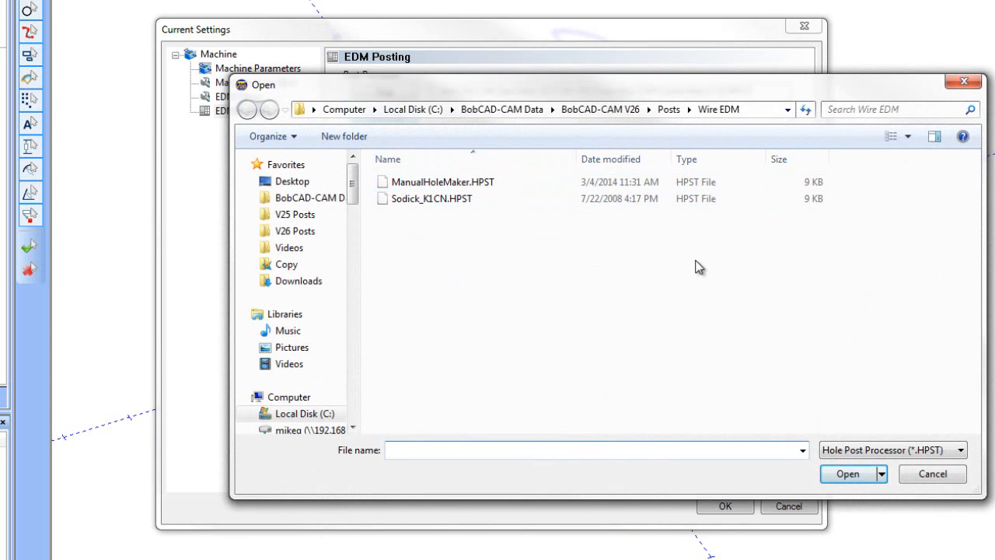
{"action": "left_click", "coordinate": [923, 481]}
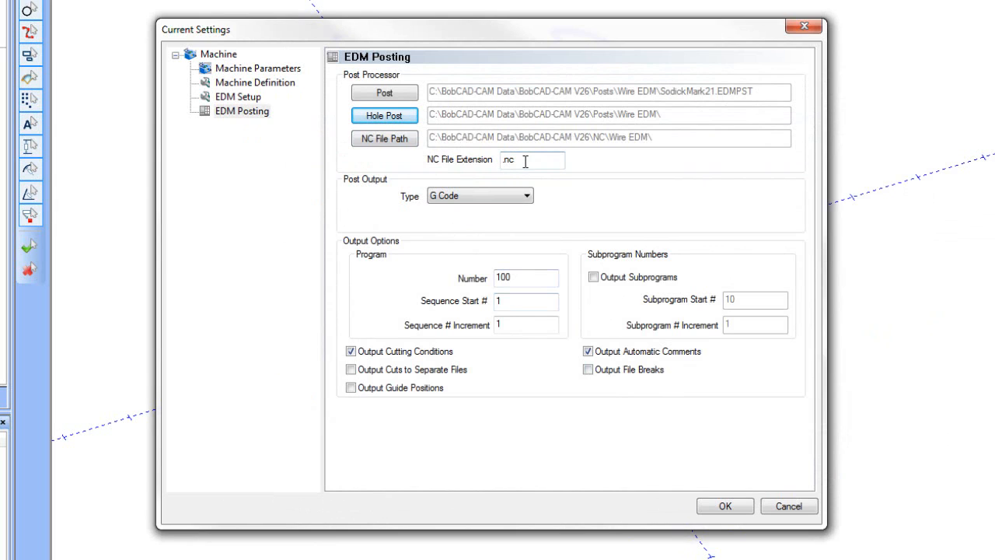
{"action": "left_click_drag", "start_coordinate": [526, 160], "coordinate": [499, 161]}
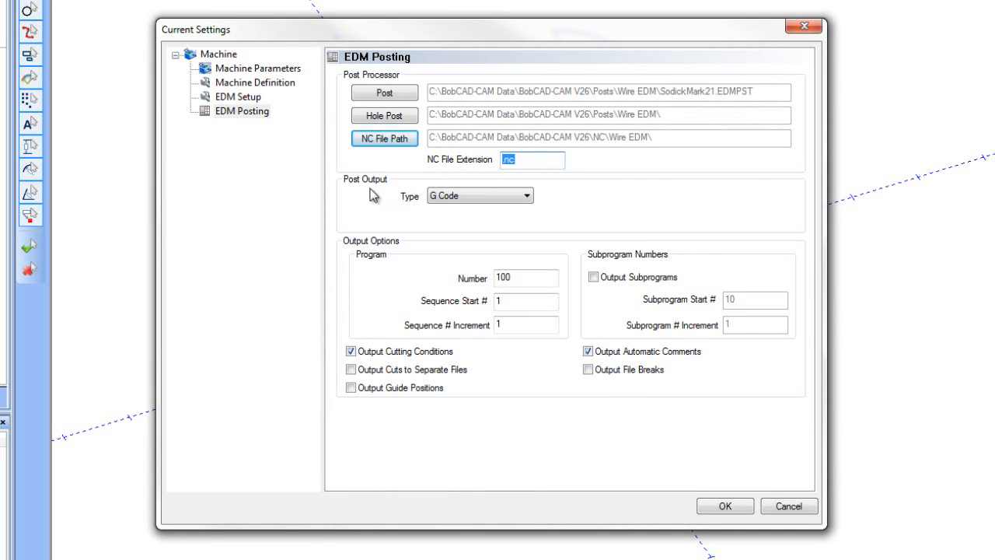
Examine the post output types and the program and sequence numbering options in EDM Posting.
{"action": "left_click", "coordinate": [472, 201]}
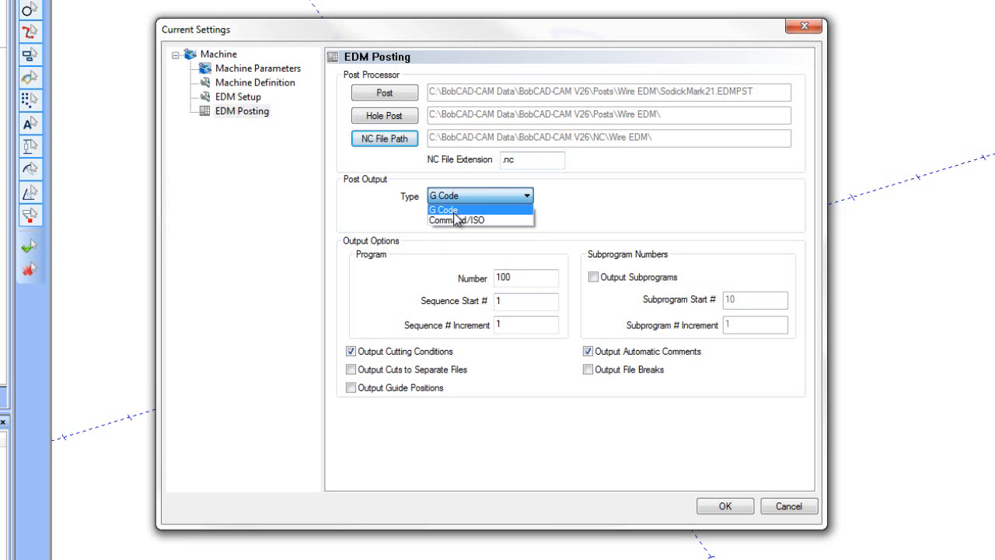
{"action": "left_click", "coordinate": [587, 227]}
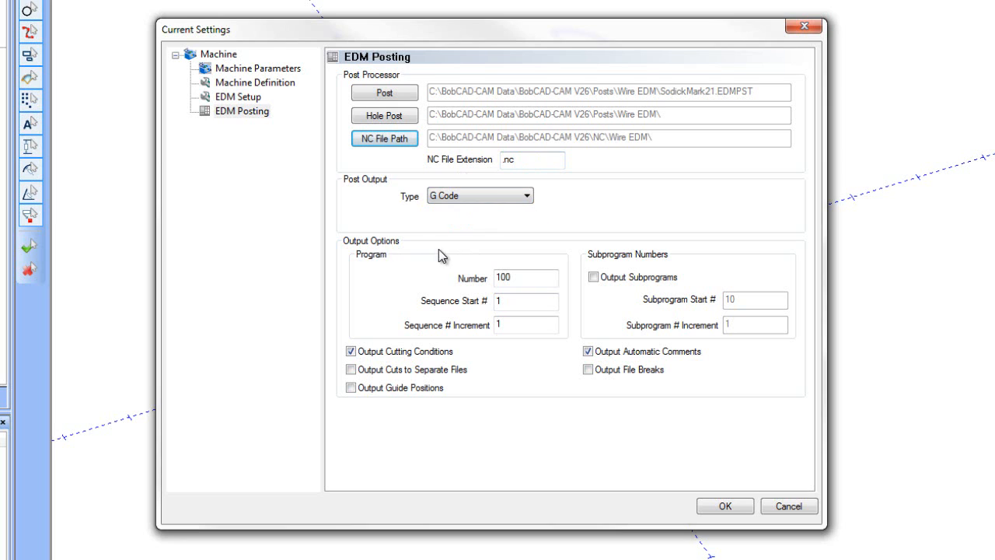
{"action": "double_click", "coordinate": [501, 276]}
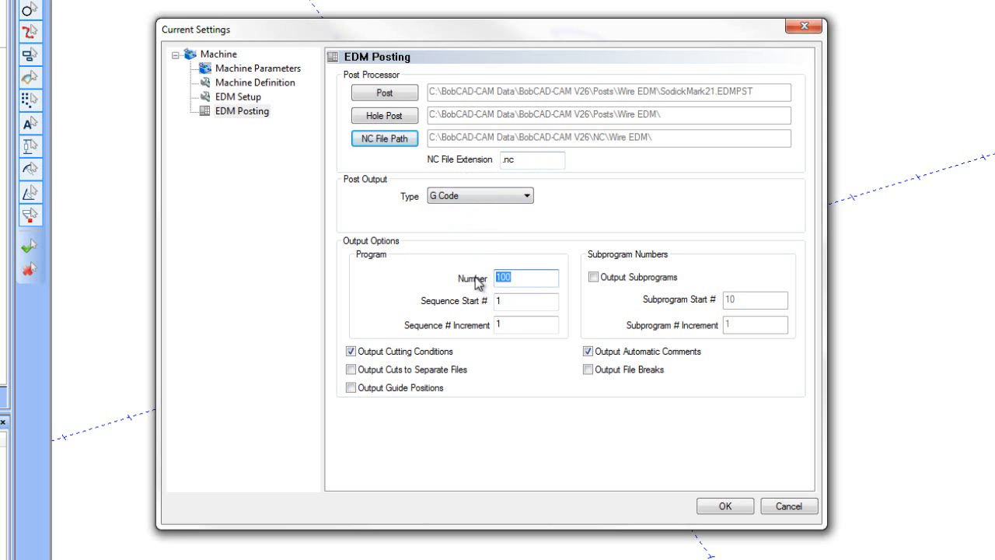
{"action": "double_click", "coordinate": [499, 301]}
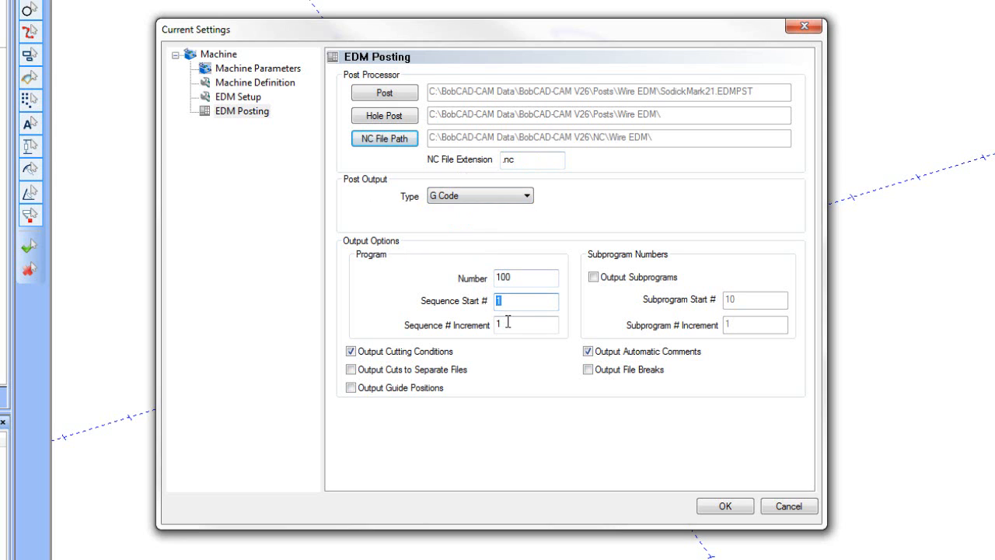
Enable Output Subprograms to reveal its numbering fields, disable it again, and accept the CAM default settings.
{"action": "left_click", "coordinate": [593, 277]}
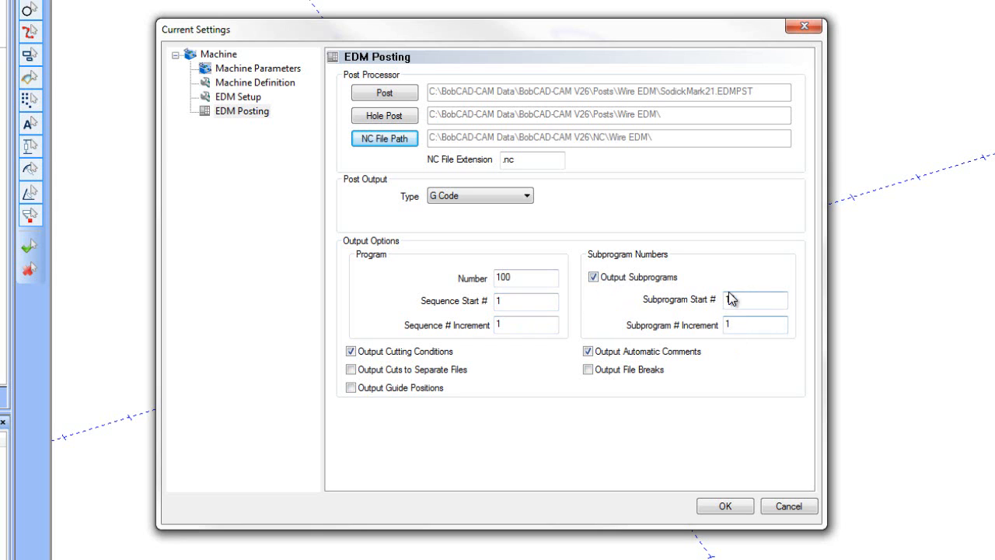
{"action": "left_click", "coordinate": [594, 277]}
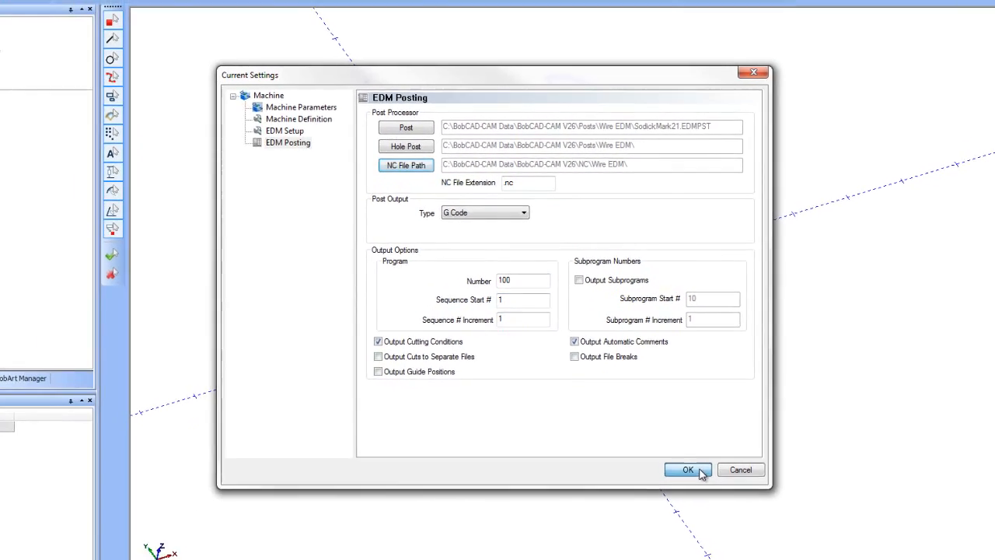
{"action": "left_click", "coordinate": [742, 503]}
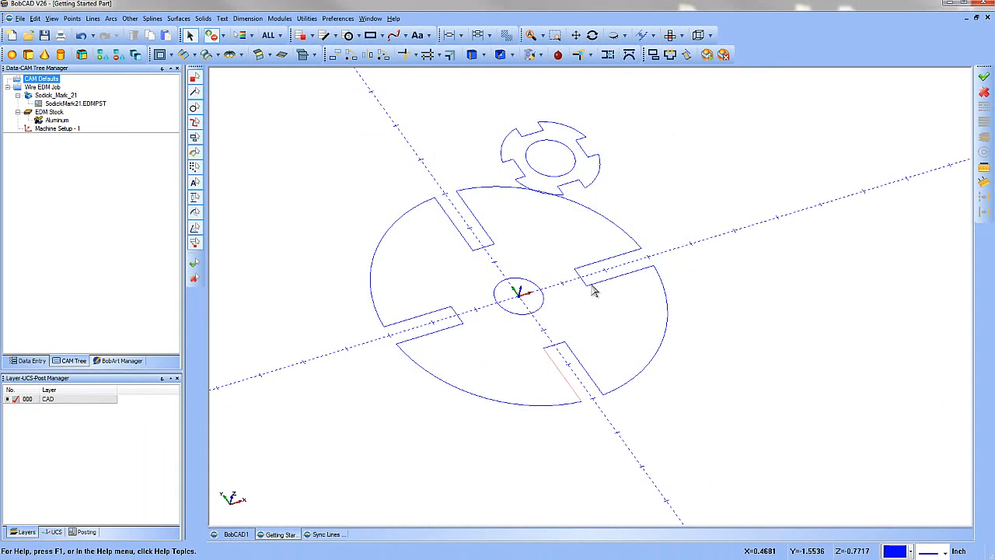
Review the Wire EDM Job's own machine parameters, EDM Setup and EDM Posting settings, and leave without saving.
{"action": "right_click", "coordinate": [40, 88]}
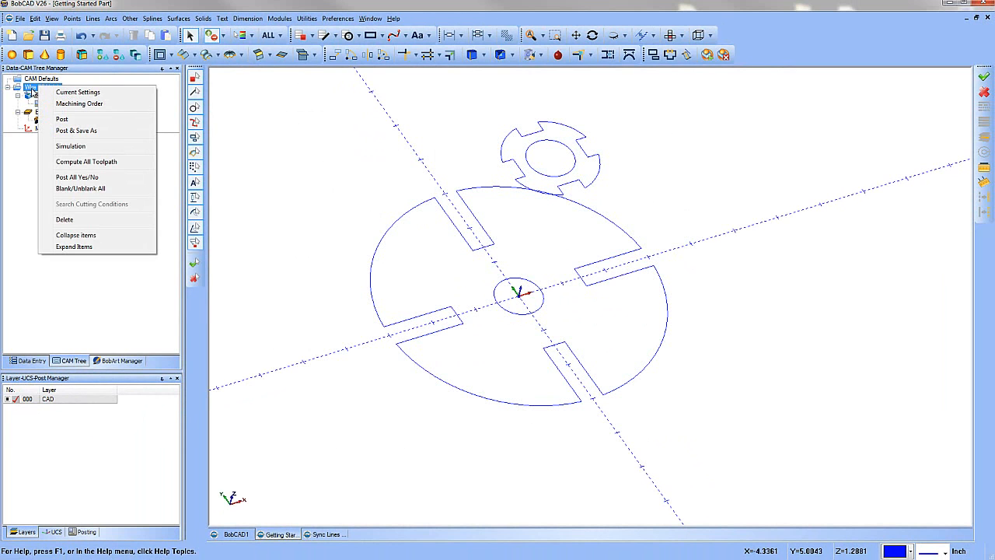
{"action": "left_click", "coordinate": [58, 92]}
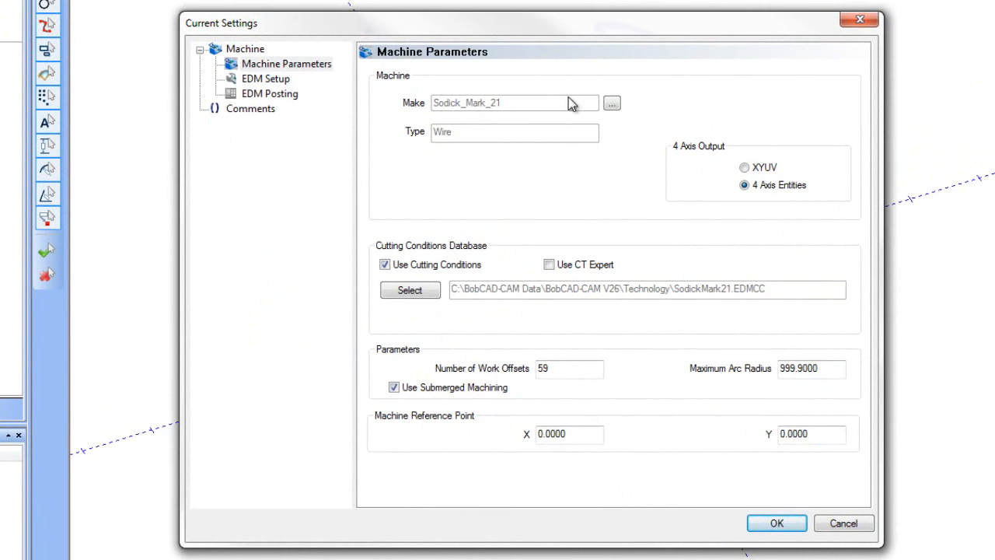
{"action": "left_click", "coordinate": [266, 80]}
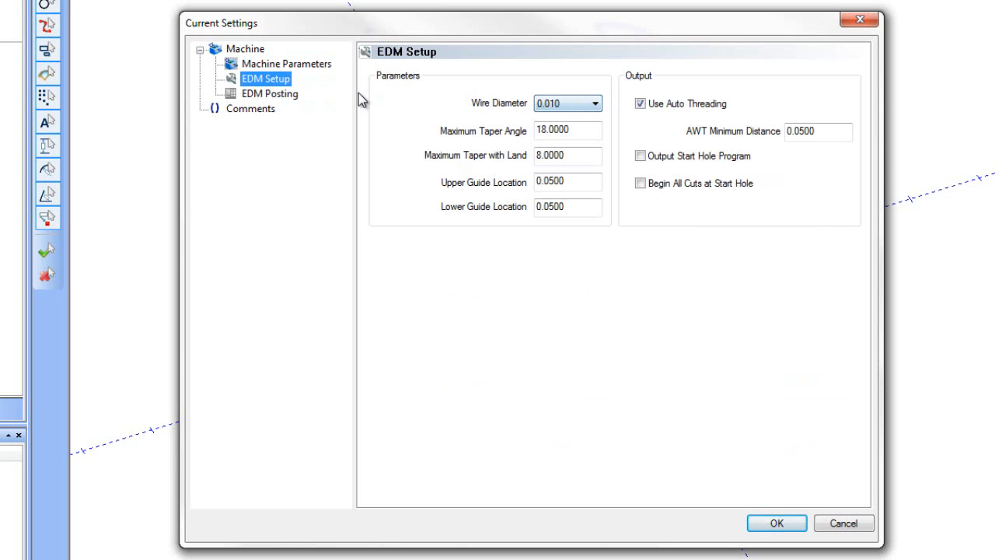
{"action": "left_click", "coordinate": [284, 94]}
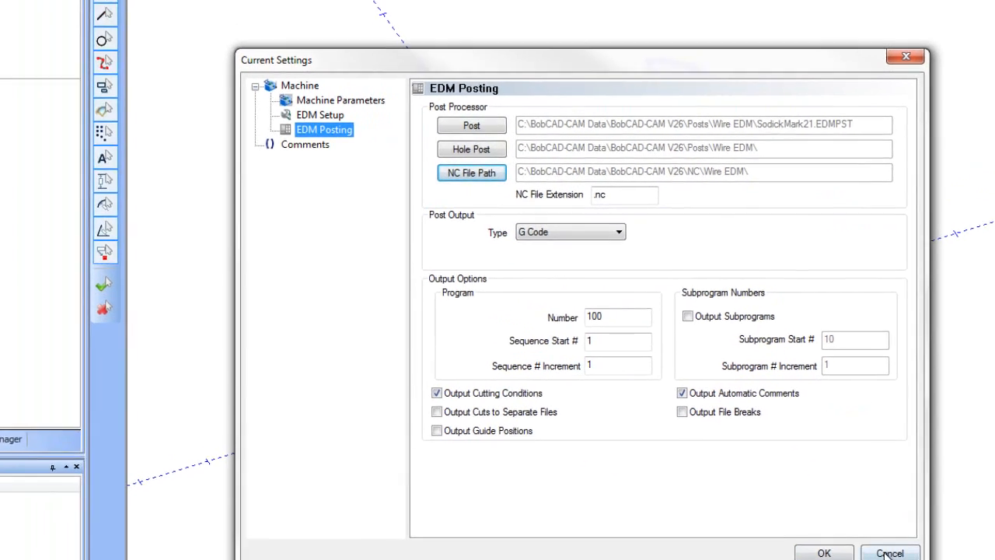
{"action": "left_click", "coordinate": [889, 553]}
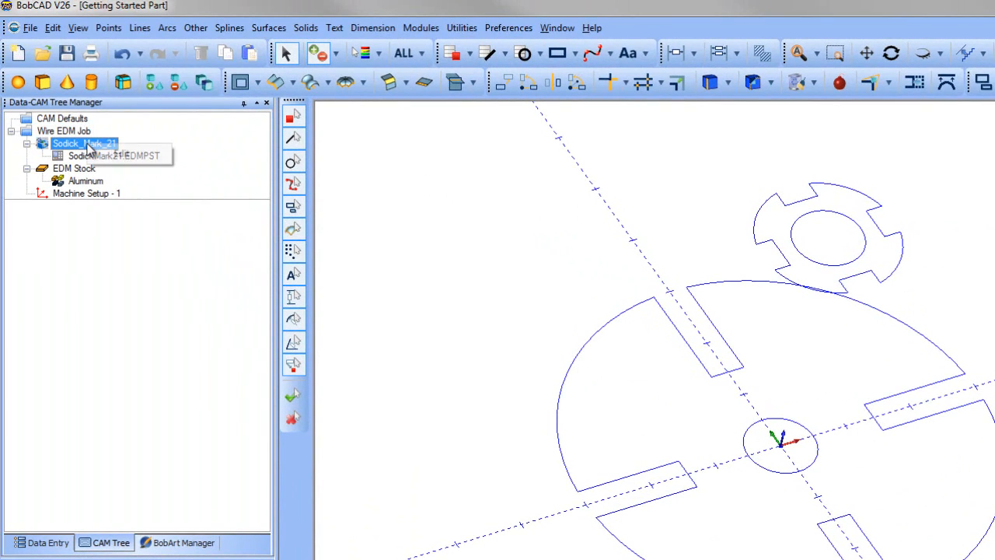
Check the machine selection of the job's Sodick_Mark_21 entry and leave without changing it.
{"action": "right_click", "coordinate": [89, 148]}
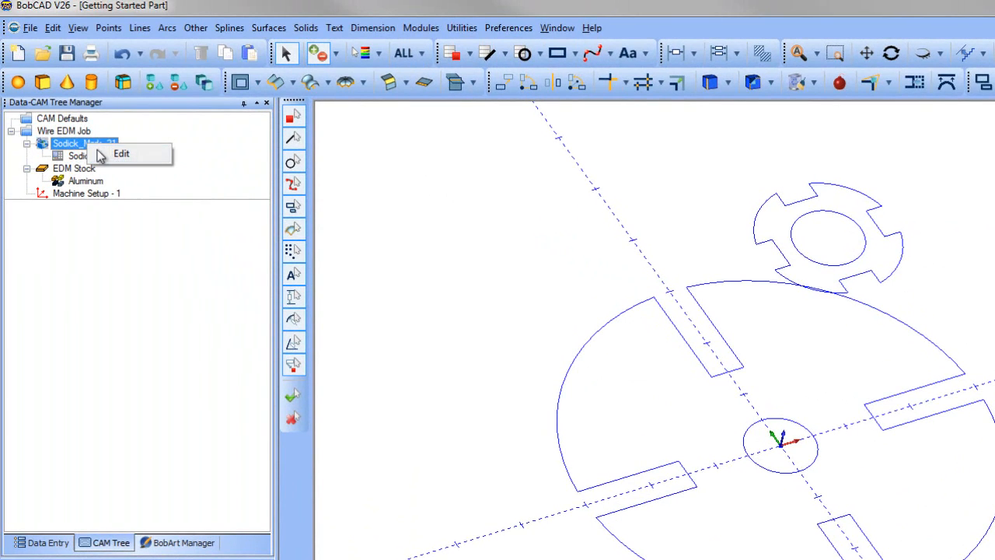
{"action": "left_click", "coordinate": [117, 154]}
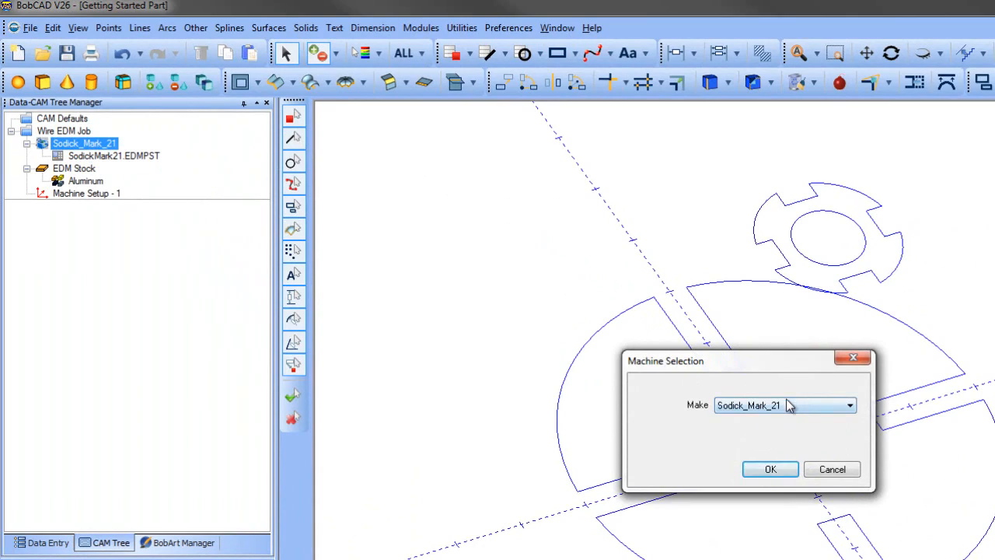
{"action": "left_click", "coordinate": [786, 402]}
{"action": "left_click", "coordinate": [878, 501]}
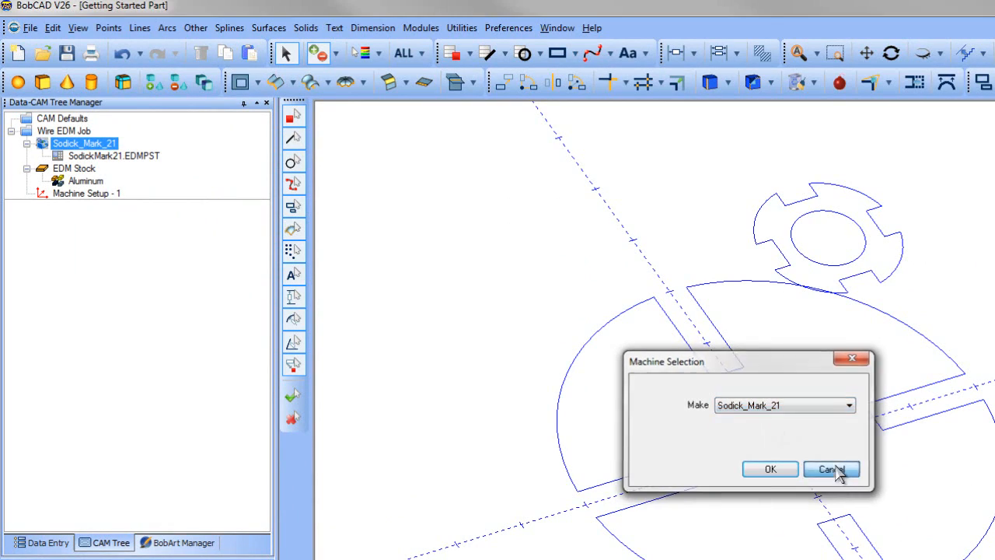
Check the post processor file assigned to the job by browsing the Wire EDM posts folder, keeping SodickMark21.EDMPST.
{"action": "left_click", "coordinate": [834, 470]}
{"action": "right_click", "coordinate": [151, 156]}
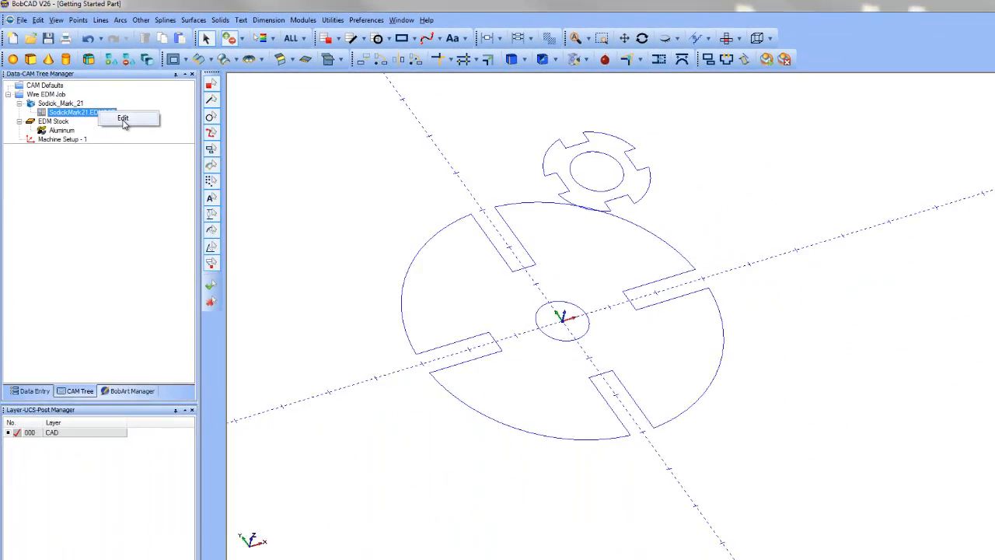
{"action": "left_click", "coordinate": [123, 118]}
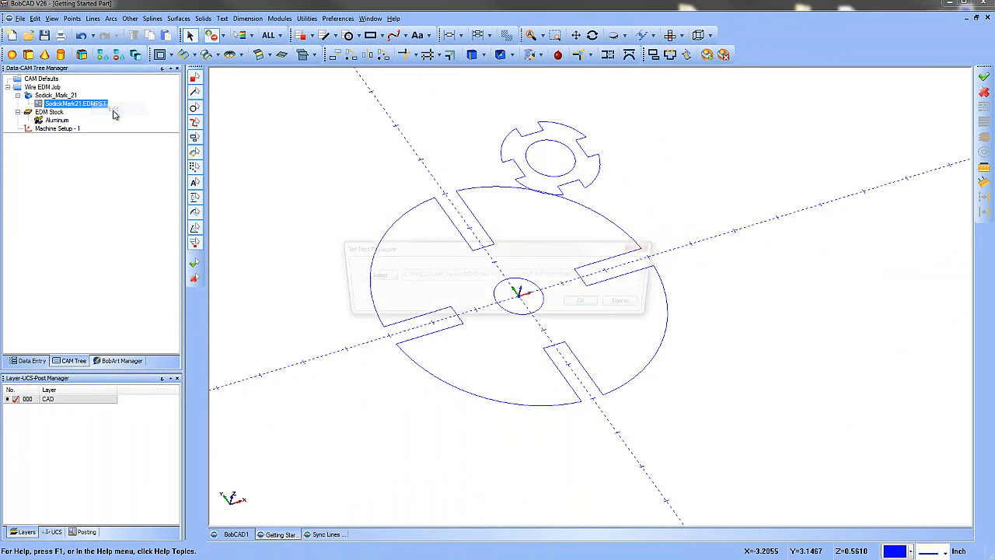
{"action": "left_click", "coordinate": [404, 302]}
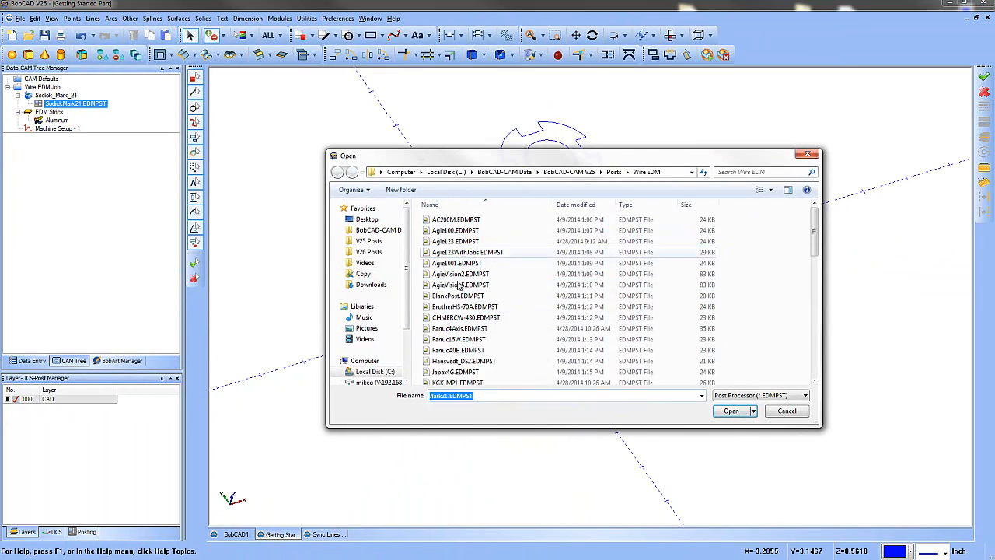
{"action": "left_click", "coordinate": [731, 410]}
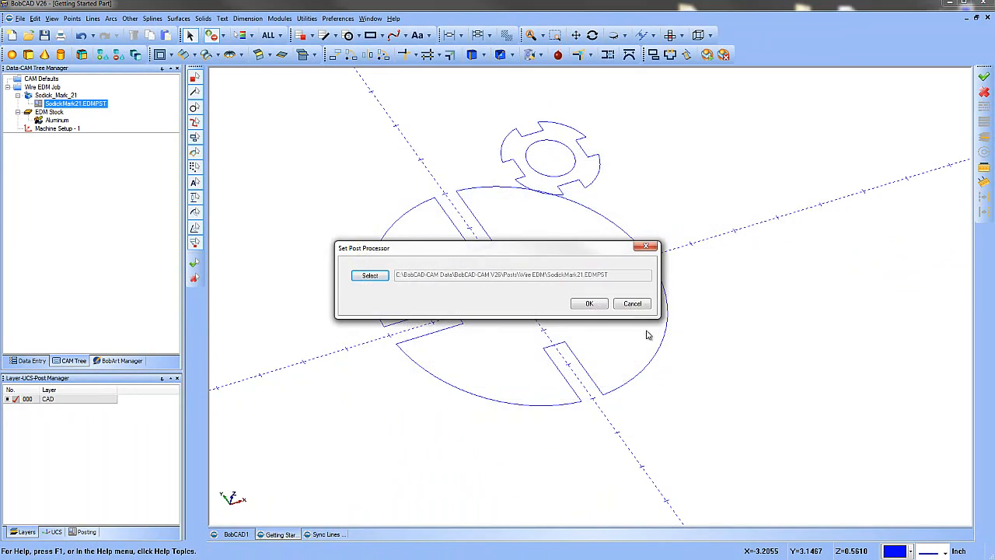
{"action": "left_click", "coordinate": [589, 303]}
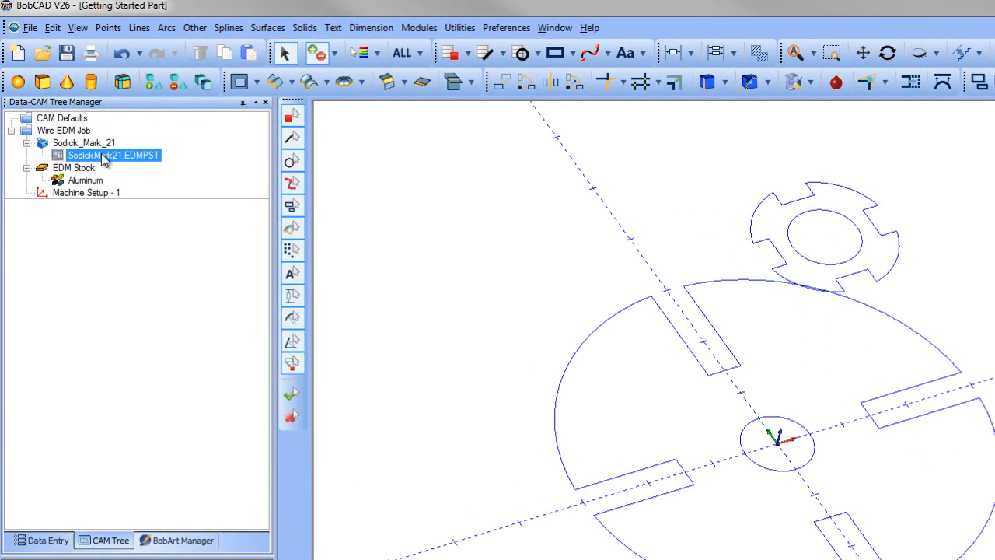
{"action": "left_click", "coordinate": [83, 145]}
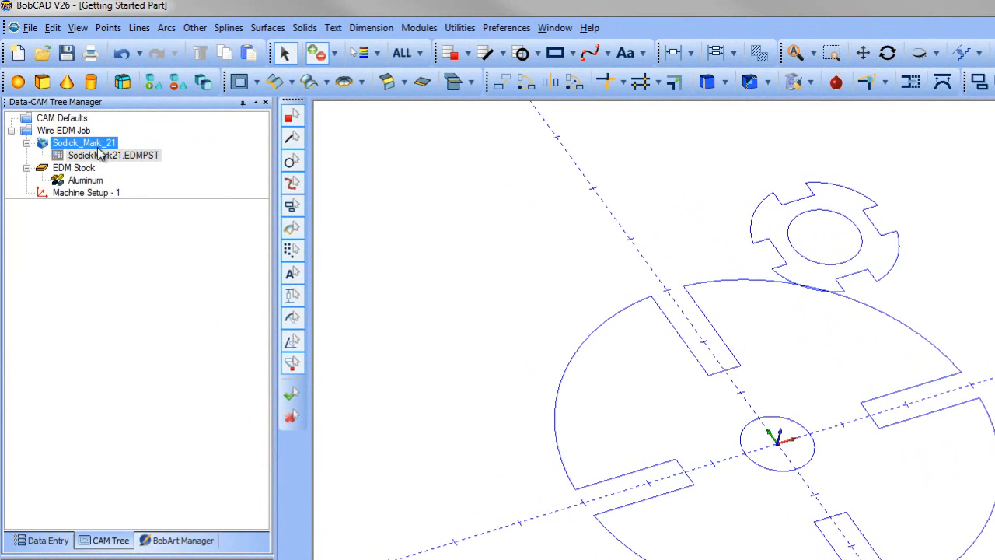
{"action": "left_click", "coordinate": [101, 156]}
{"action": "left_click", "coordinate": [111, 143]}
{"action": "left_click", "coordinate": [117, 155]}
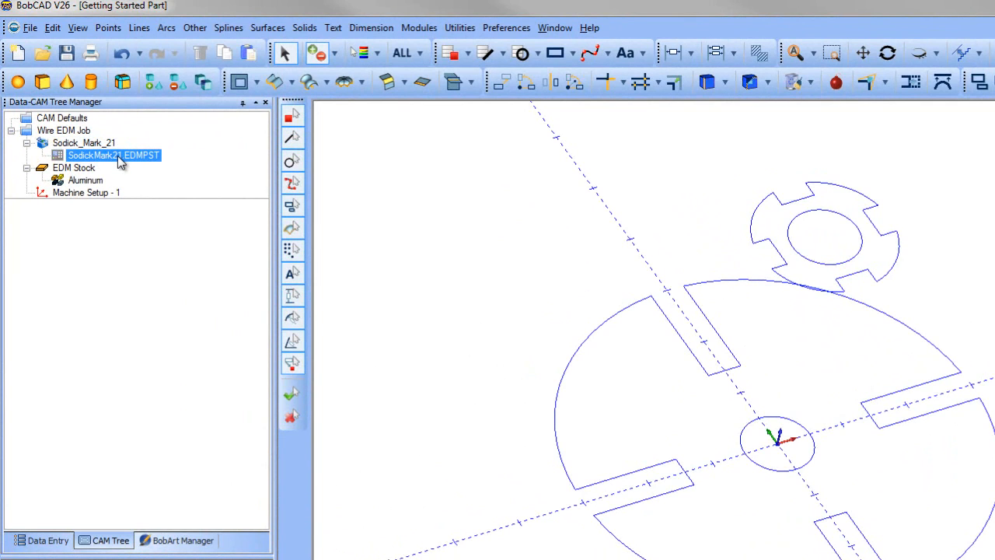
Define a Rectangular stock with the Stock Wizard, switching its size from Bounding Box to entered dimensions.
{"action": "left_click", "coordinate": [86, 167]}
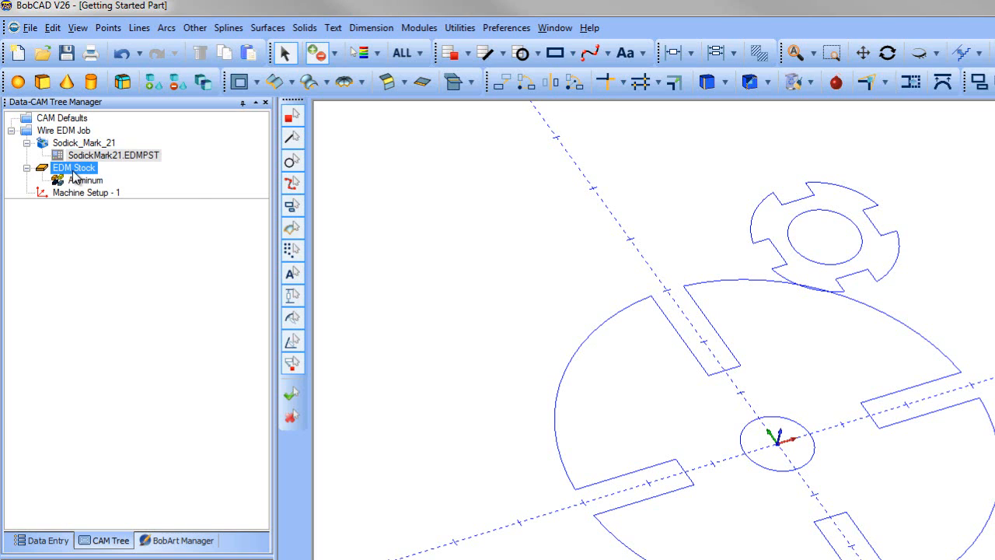
{"action": "right_click", "coordinate": [74, 173]}
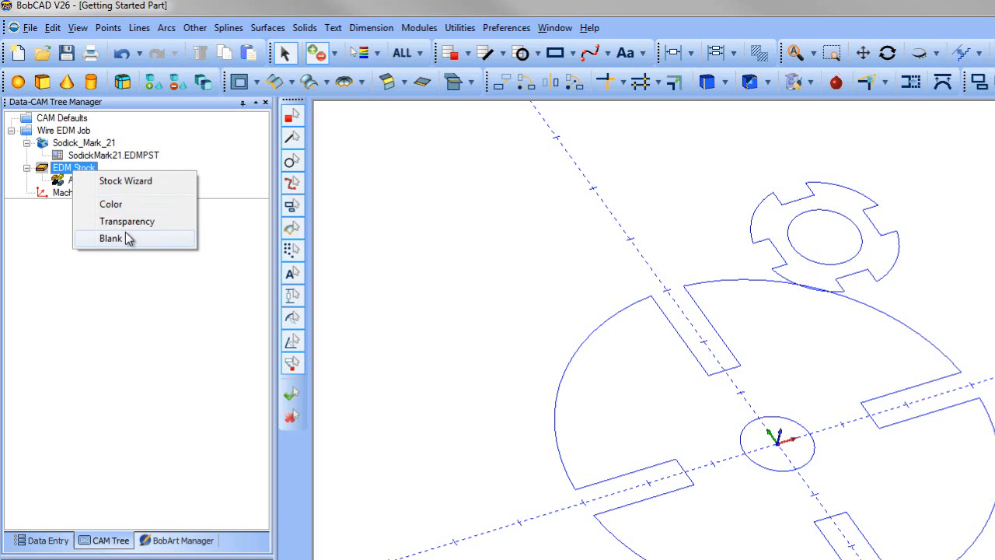
{"action": "left_click", "coordinate": [124, 182]}
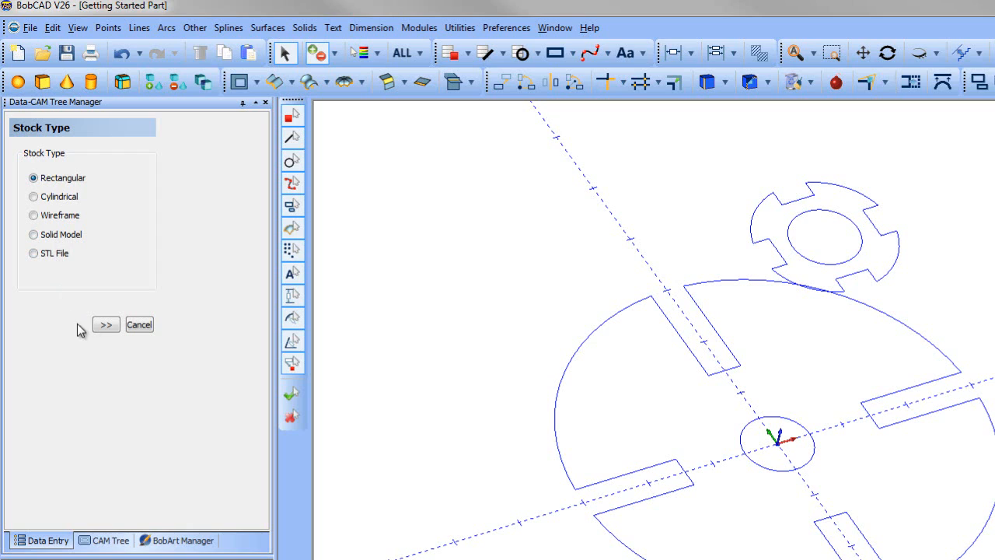
{"action": "left_click", "coordinate": [106, 324]}
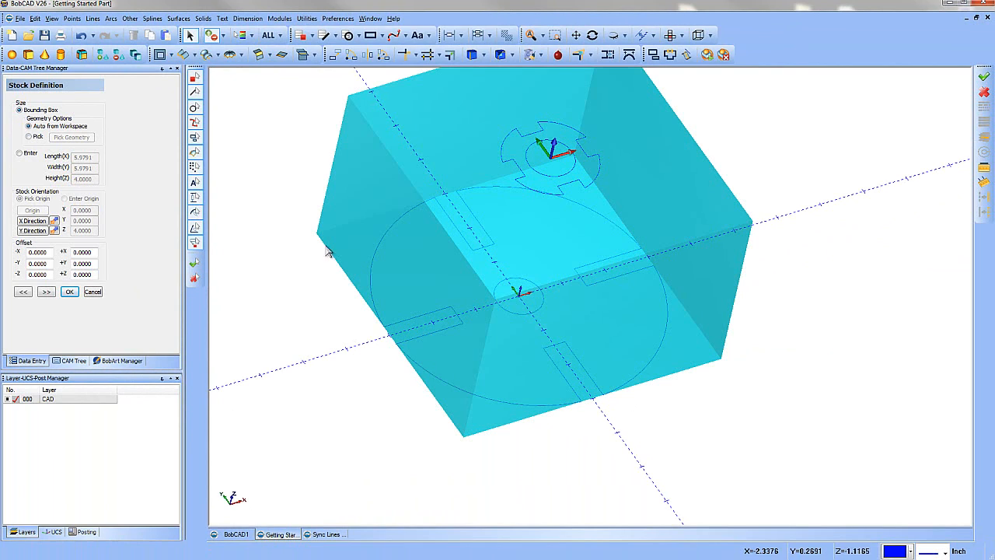
{"action": "left_click", "coordinate": [19, 154]}
{"action": "left_click_drag", "start_coordinate": [92, 157], "coordinate": [73, 157]}
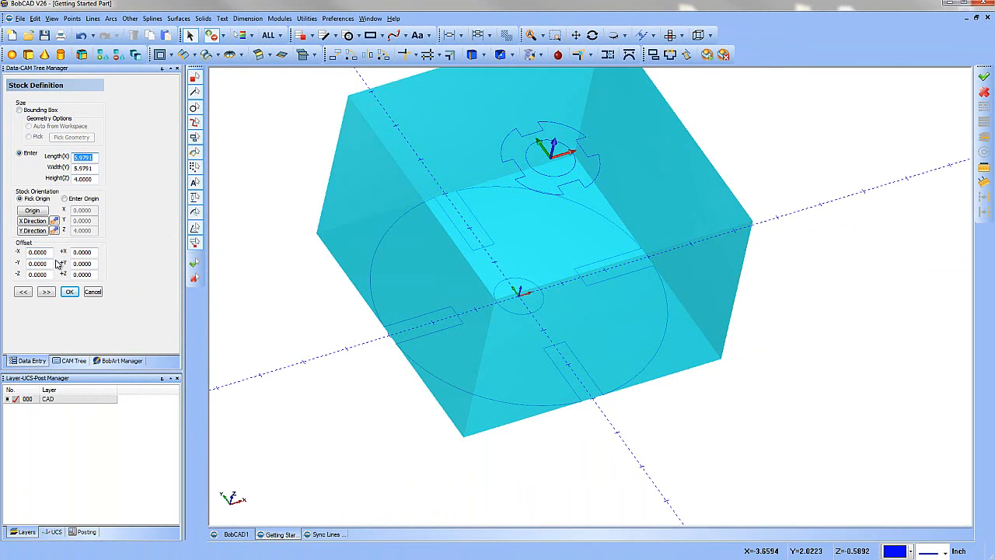
Try stock offsets of 0.25 on both the -X and +X sides.
{"action": "double_click", "coordinate": [47, 252]}
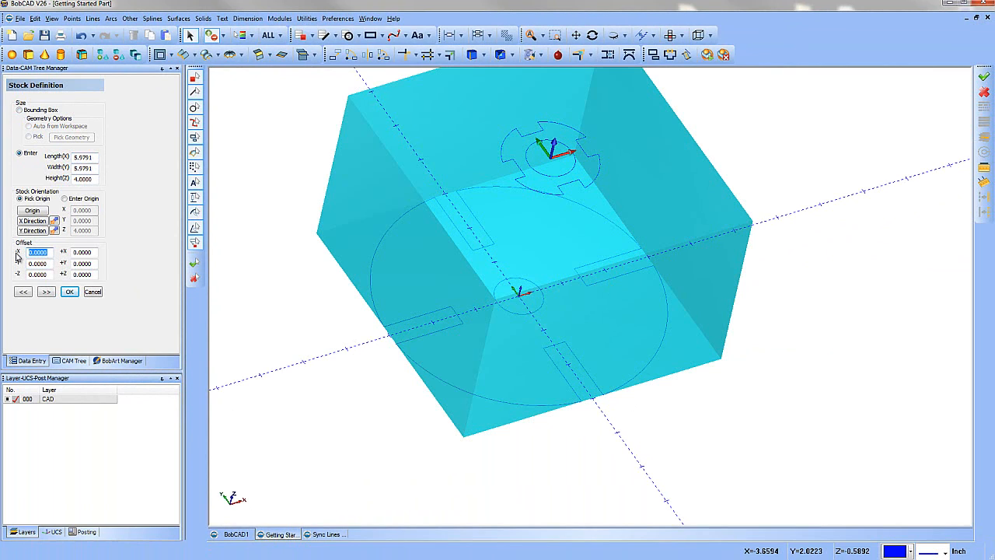
{"action": "type", "text": ".25"}
{"action": "key", "text": "Return"}
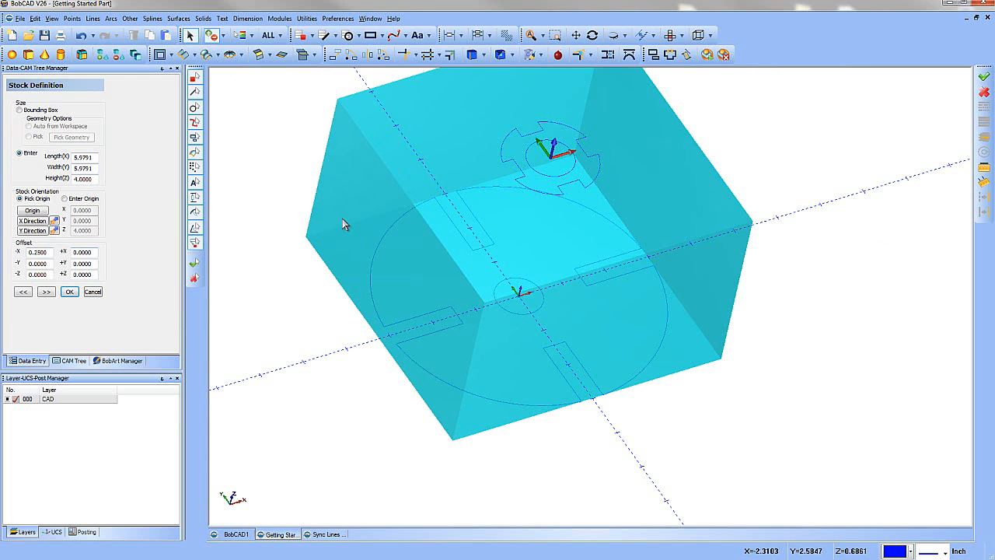
{"action": "left_click", "coordinate": [85, 253]}
{"action": "left_click_drag", "start_coordinate": [73, 252], "coordinate": [64, 253]}
{"action": "type", "text": ".25"}
{"action": "key", "text": "Return"}
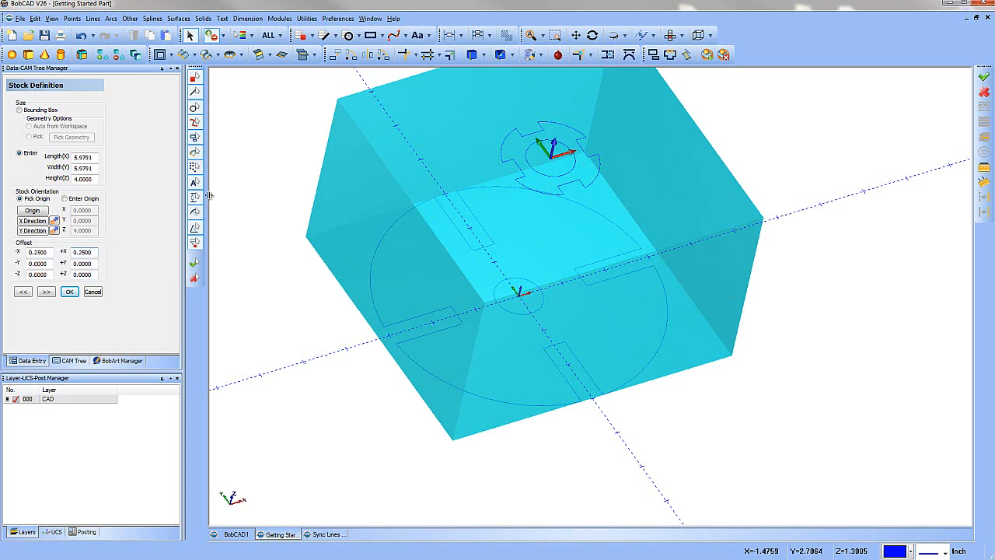
Reset the stock's -X and +X offsets to 0 and continue to the machine setup.
{"action": "left_click_drag", "start_coordinate": [94, 252], "coordinate": [30, 255]}
{"action": "type", "text": "00"}
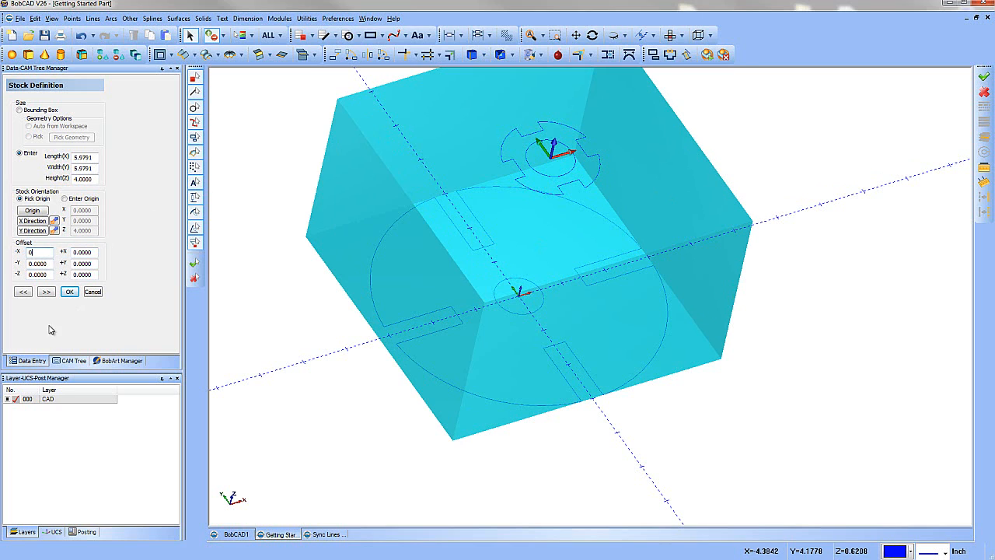
{"action": "left_click", "coordinate": [46, 291]}
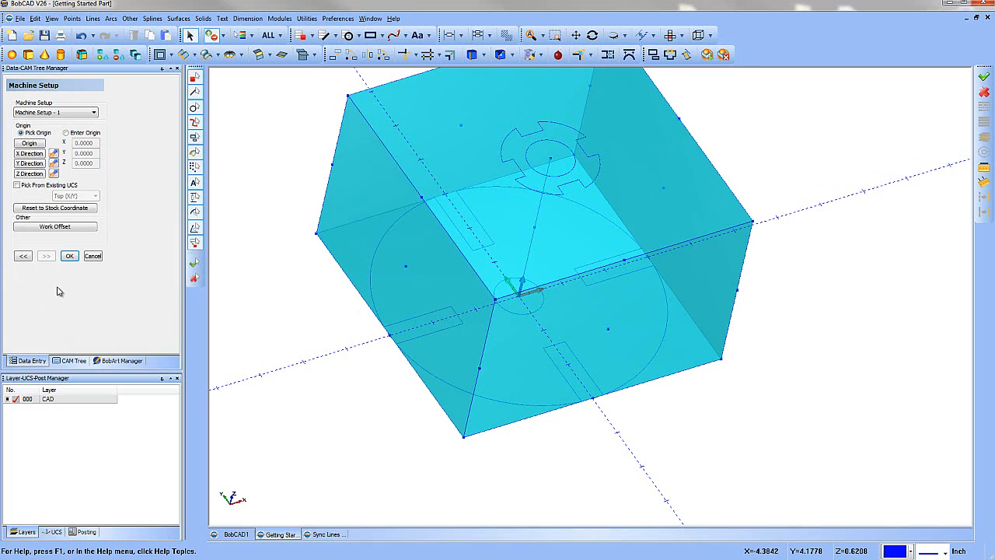
Pick the top centre of the stock (Z 4.0000) as the Machine Setup - 1 origin and accept the wizard.
{"action": "left_click", "coordinate": [29, 144]}
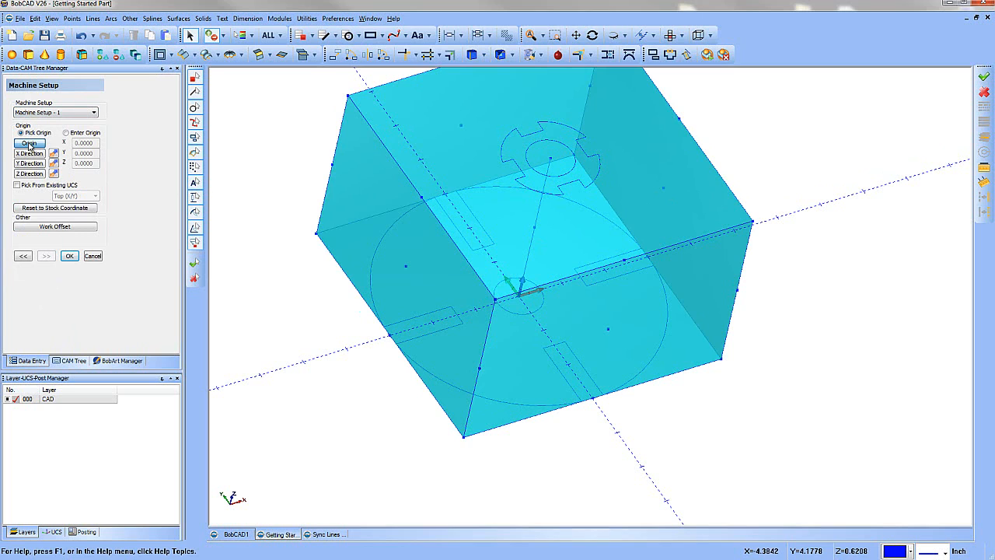
{"action": "left_click", "coordinate": [551, 161]}
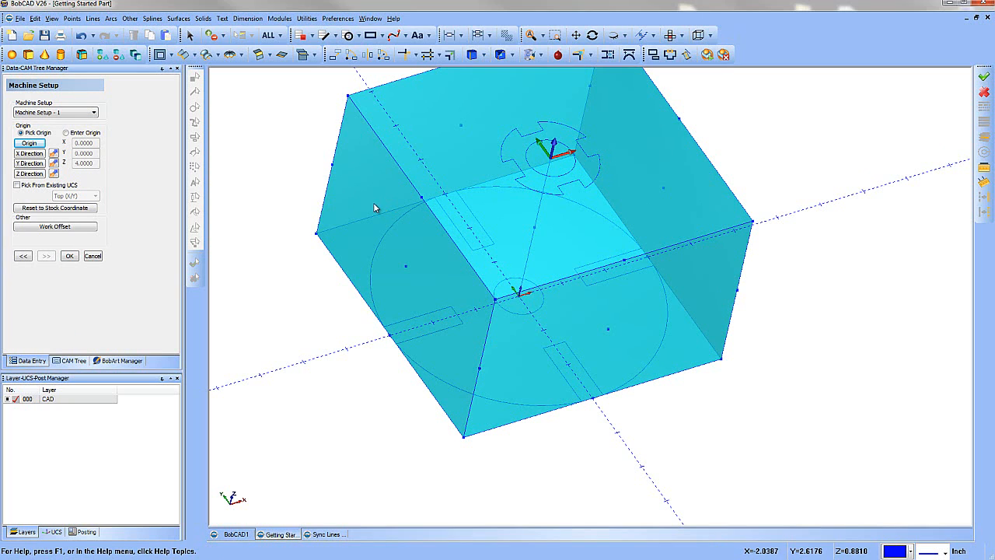
{"action": "left_click", "coordinate": [70, 256]}
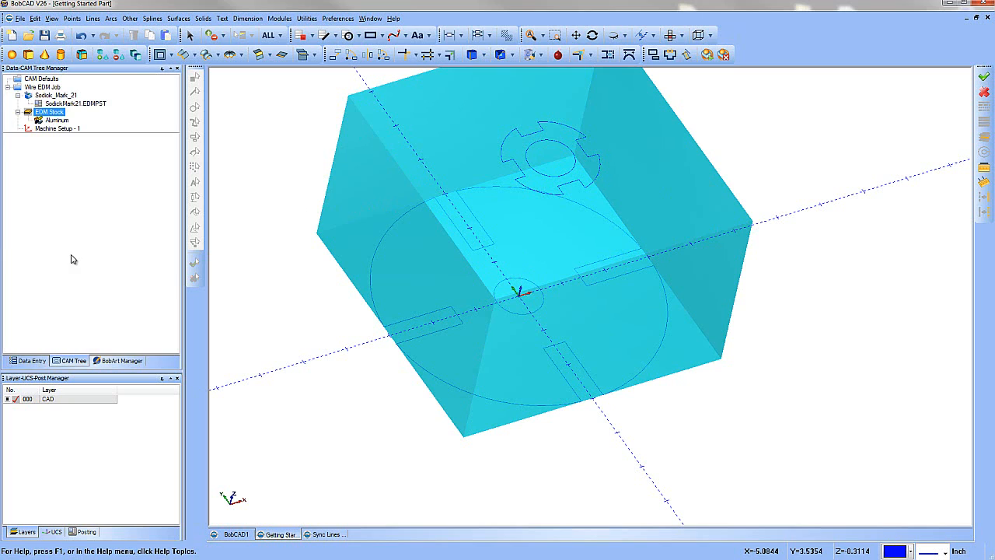
Try Carbide1 as the stock material and look through its available wire diameters.
{"action": "right_click", "coordinate": [55, 122]}
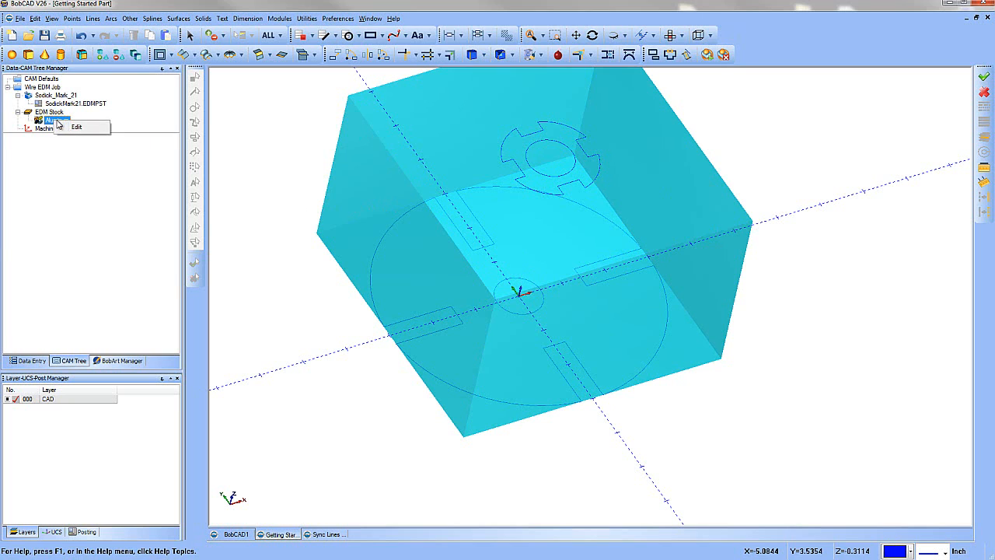
{"action": "left_click", "coordinate": [68, 129]}
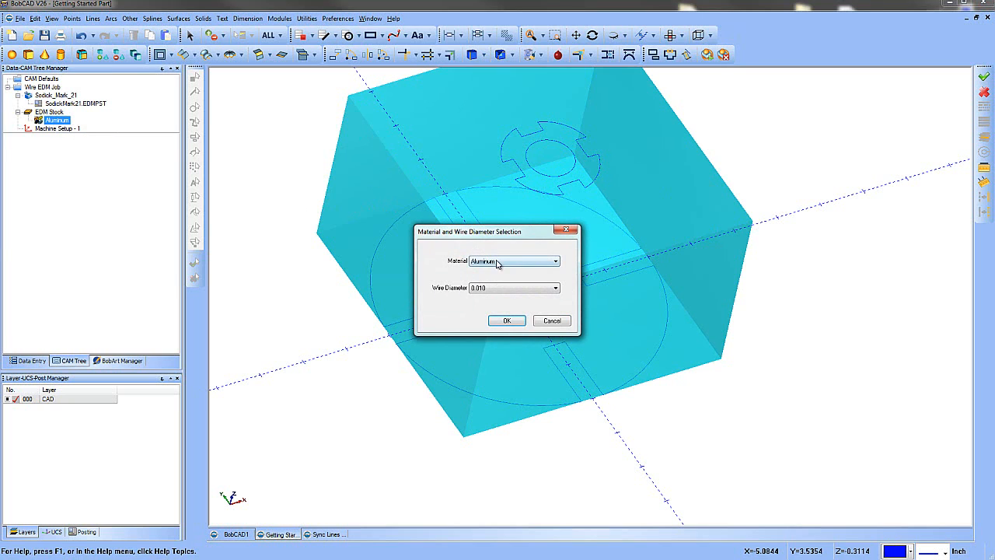
{"action": "left_click", "coordinate": [498, 262]}
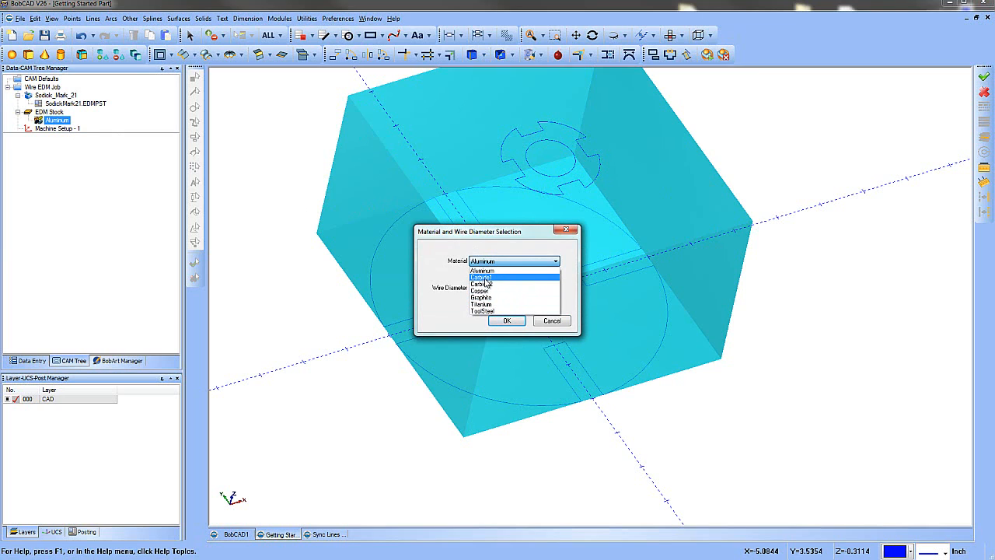
{"action": "left_click", "coordinate": [485, 278]}
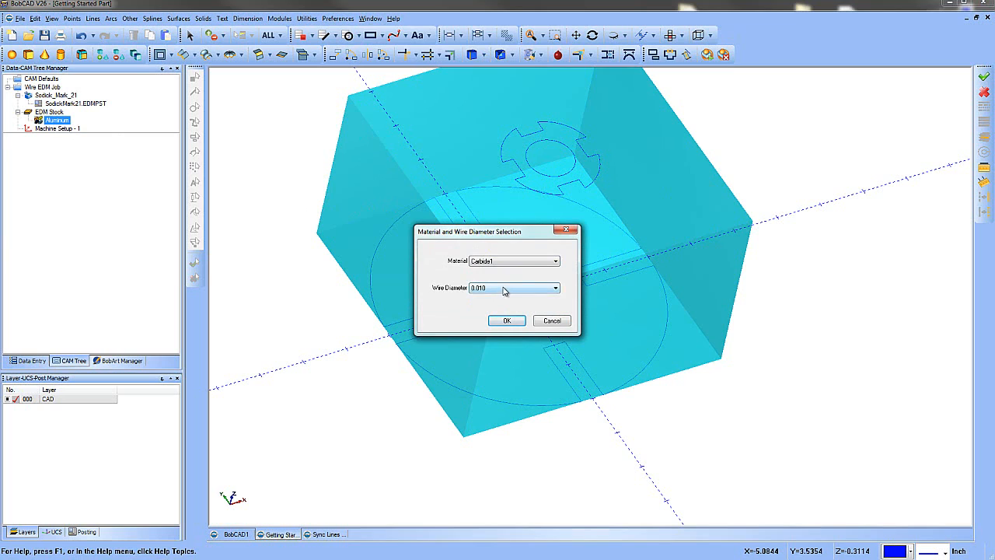
{"action": "left_click", "coordinate": [503, 289]}
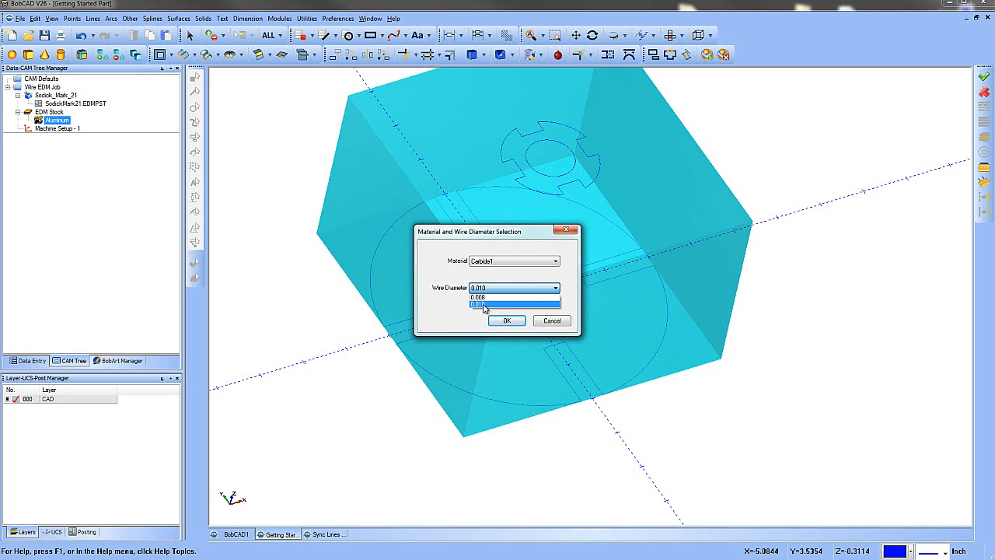
{"action": "left_click", "coordinate": [480, 263]}
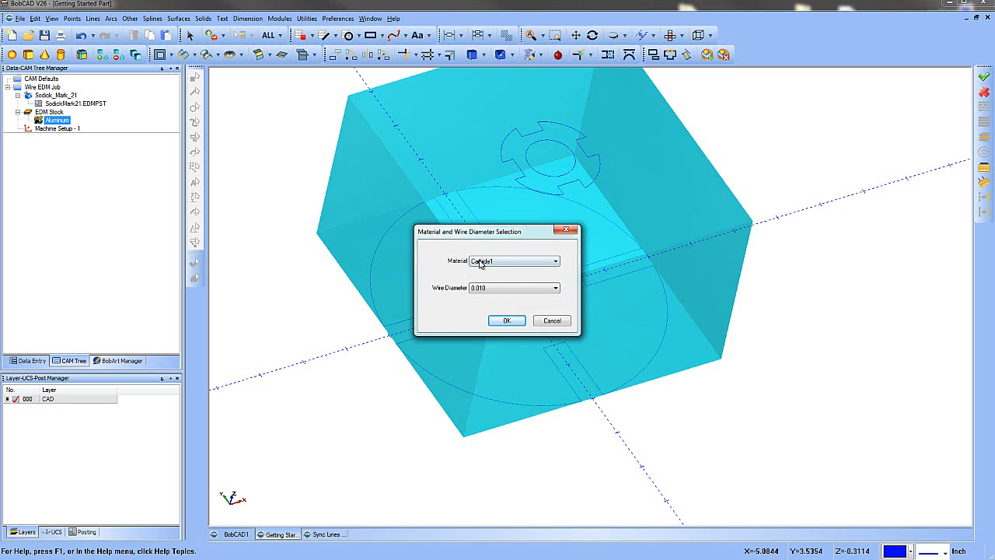
Set the stock material to Aluminum, look through its wire diameters, and accept the 0.010 diameter.
{"action": "left_click", "coordinate": [484, 264]}
{"action": "left_click", "coordinate": [484, 270]}
{"action": "left_click", "coordinate": [486, 289]}
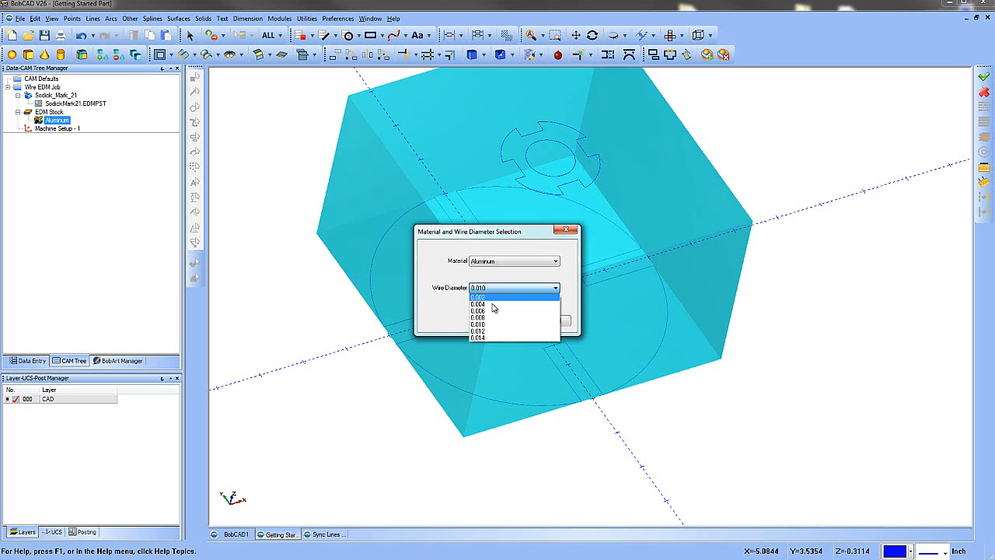
{"action": "left_click", "coordinate": [442, 307]}
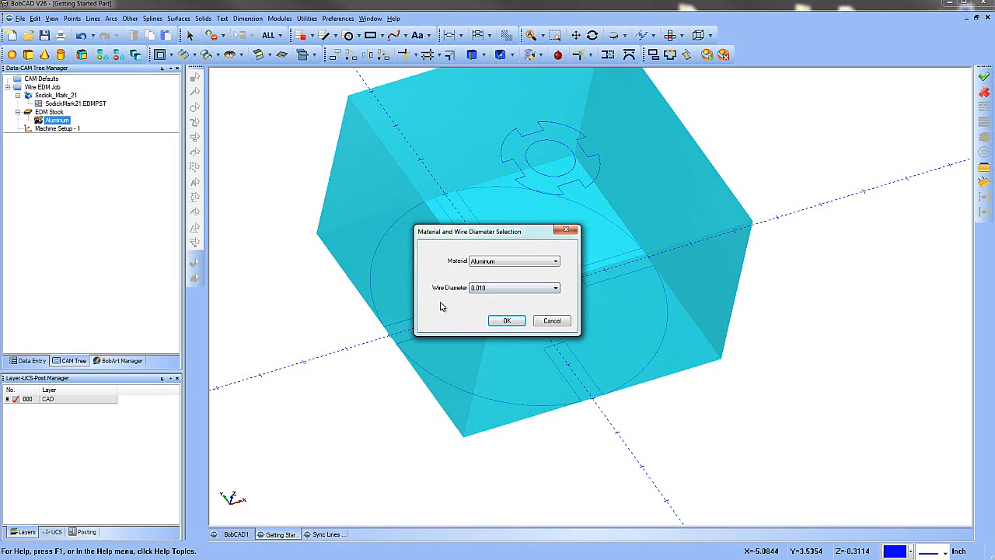
{"action": "left_click", "coordinate": [506, 324]}
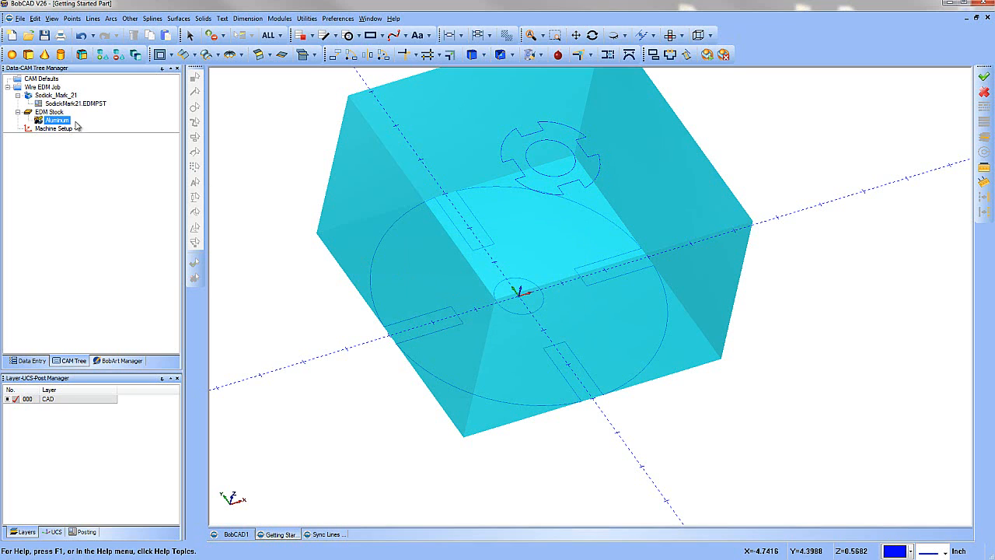
Review the origin and work offset options of Machine Setup - 1 and accept them without changes.
{"action": "left_click", "coordinate": [49, 129]}
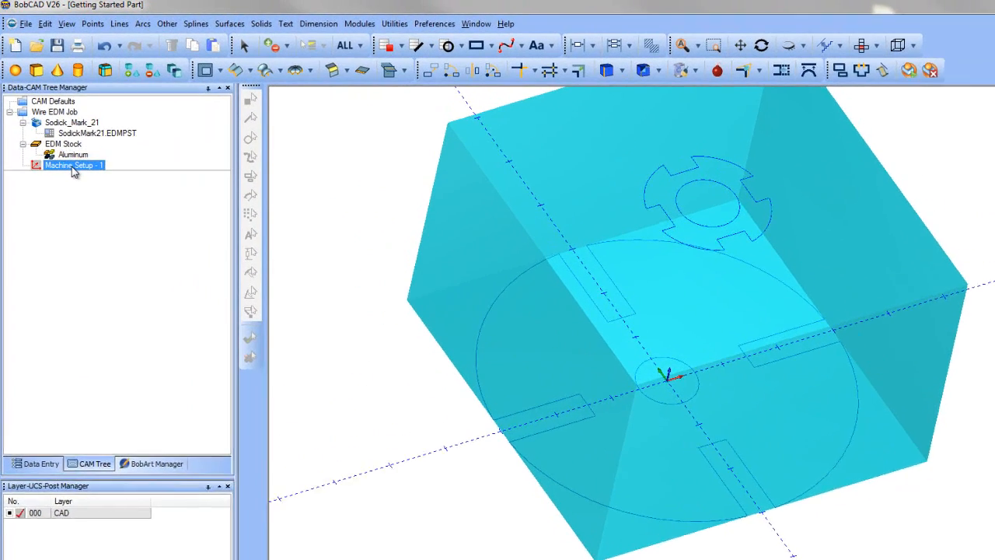
{"action": "right_click", "coordinate": [58, 134]}
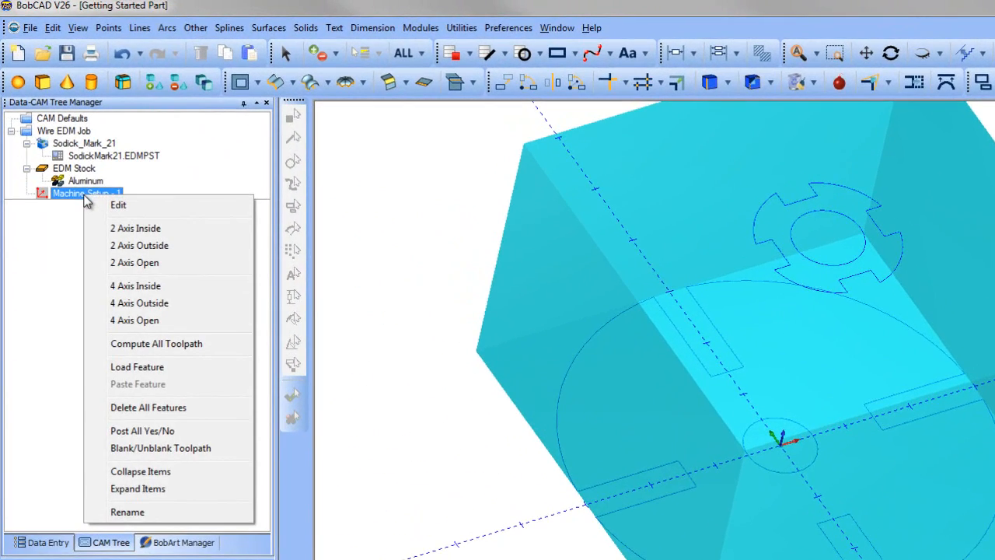
{"action": "left_click", "coordinate": [137, 207]}
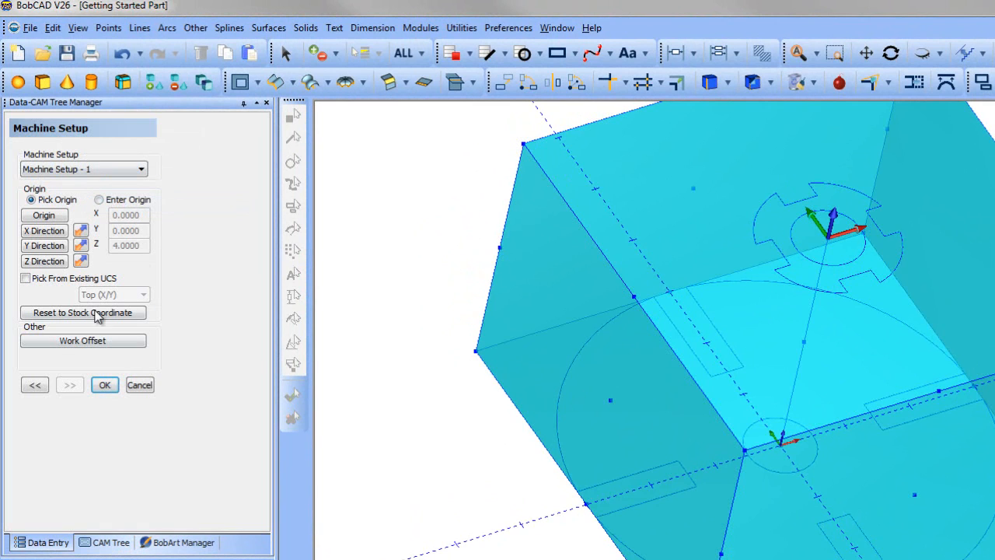
{"action": "left_click", "coordinate": [105, 385]}
Blank the EDM stock and examine the 2 Axis and 4 Axis operations available for Machine Setup - 1.
{"action": "right_click", "coordinate": [68, 168]}
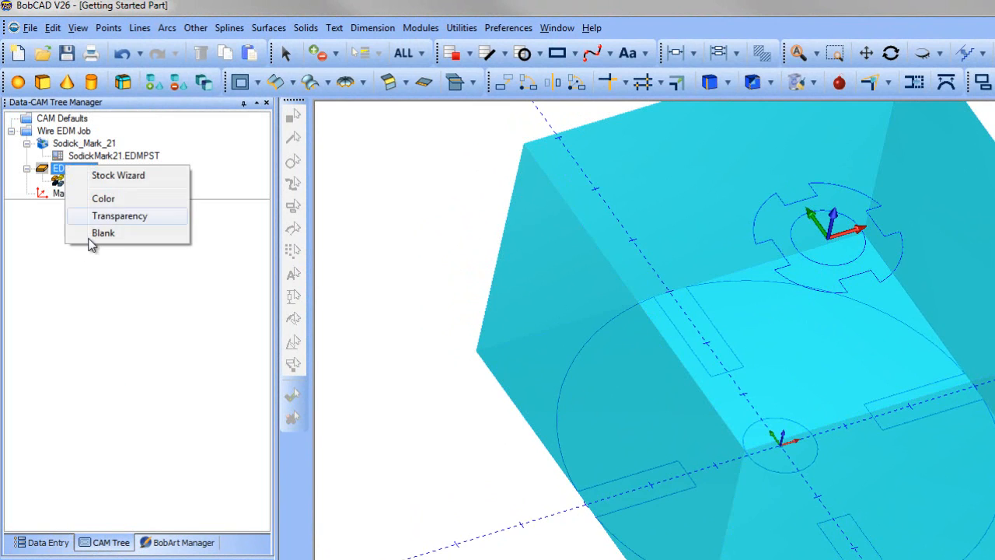
{"action": "left_click", "coordinate": [92, 231]}
{"action": "right_click", "coordinate": [84, 194]}
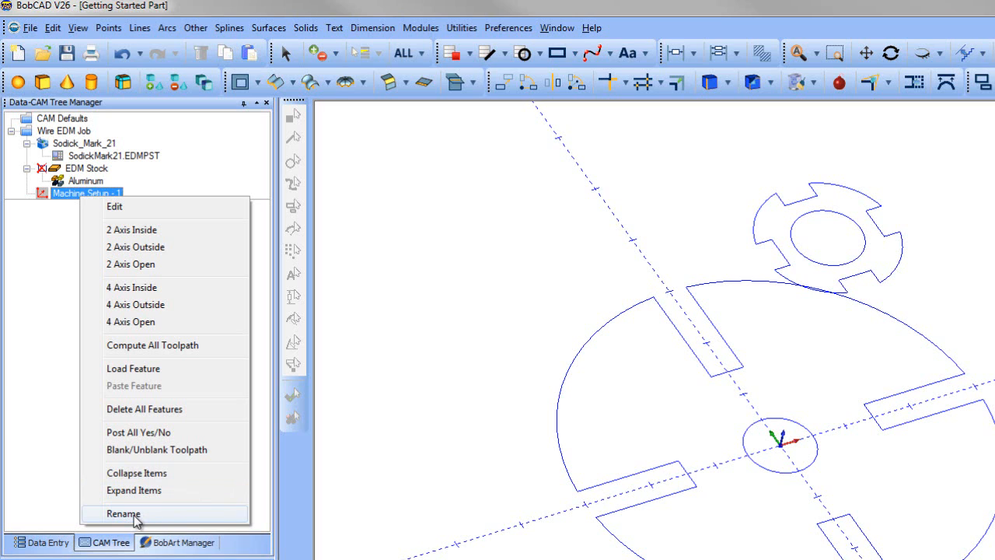
{"action": "left_click", "coordinate": [41, 470]}
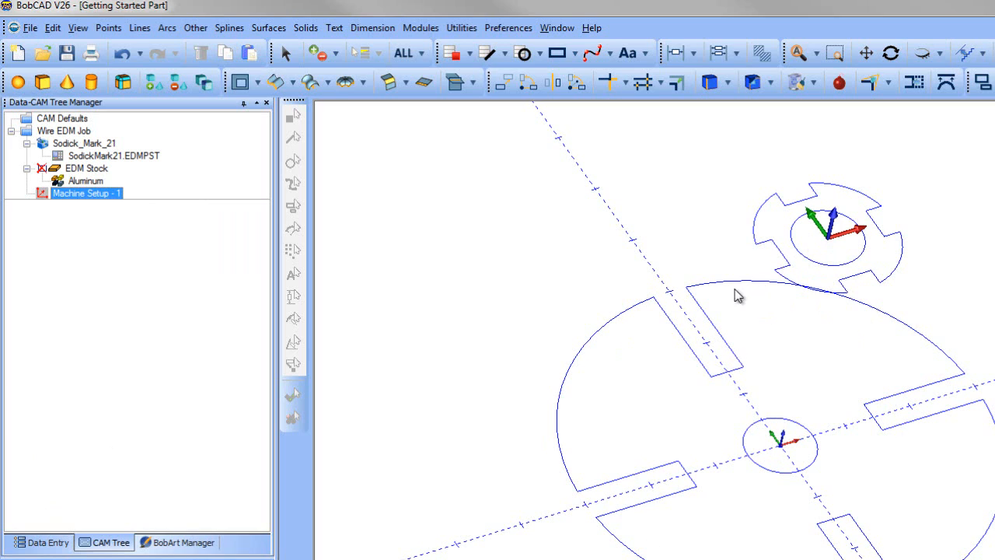
Add a 2 Axis Inside operation to Machine Setup - 1 and select the large part's centre circle as its geometry.
{"action": "right_click", "coordinate": [80, 194]}
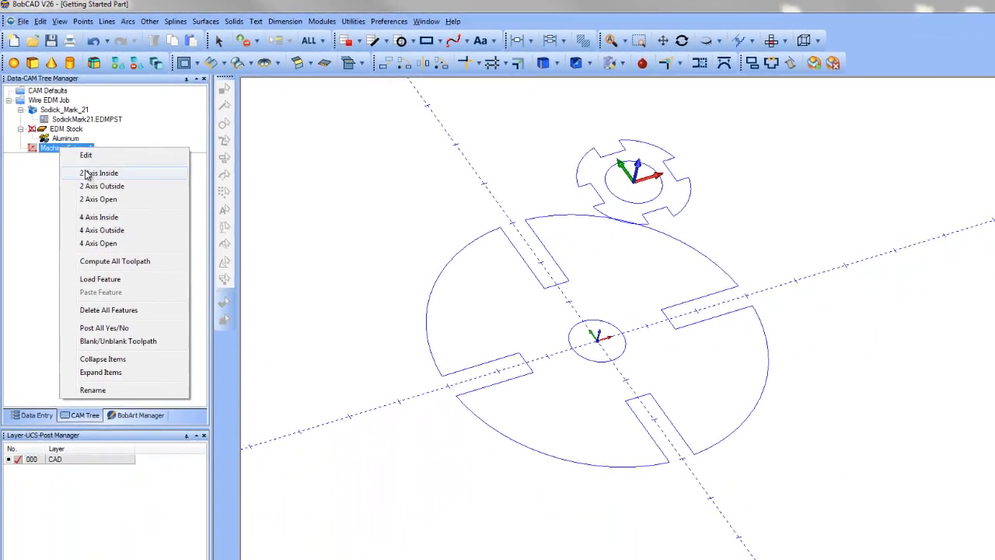
{"action": "left_click", "coordinate": [82, 151]}
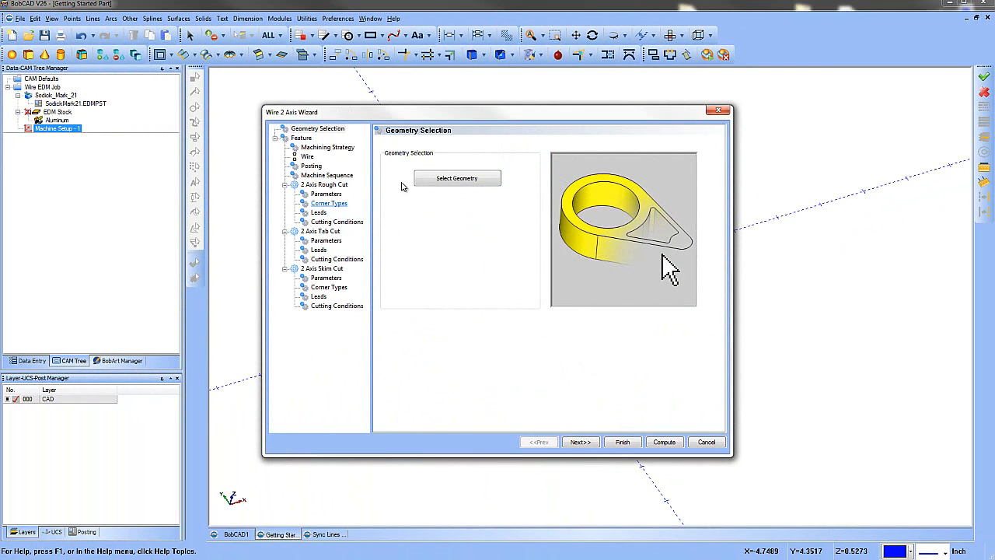
{"action": "left_click", "coordinate": [435, 183]}
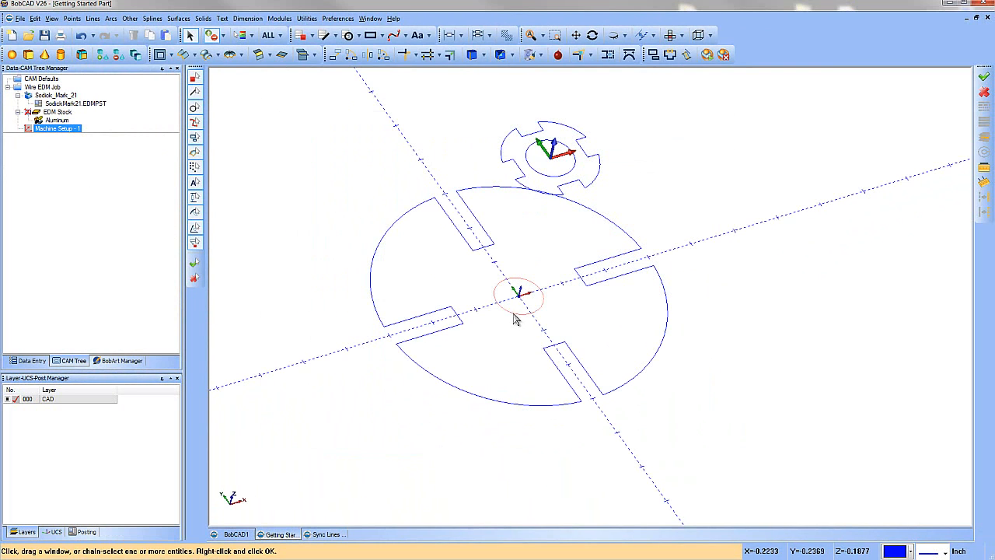
{"action": "left_click", "coordinate": [513, 319]}
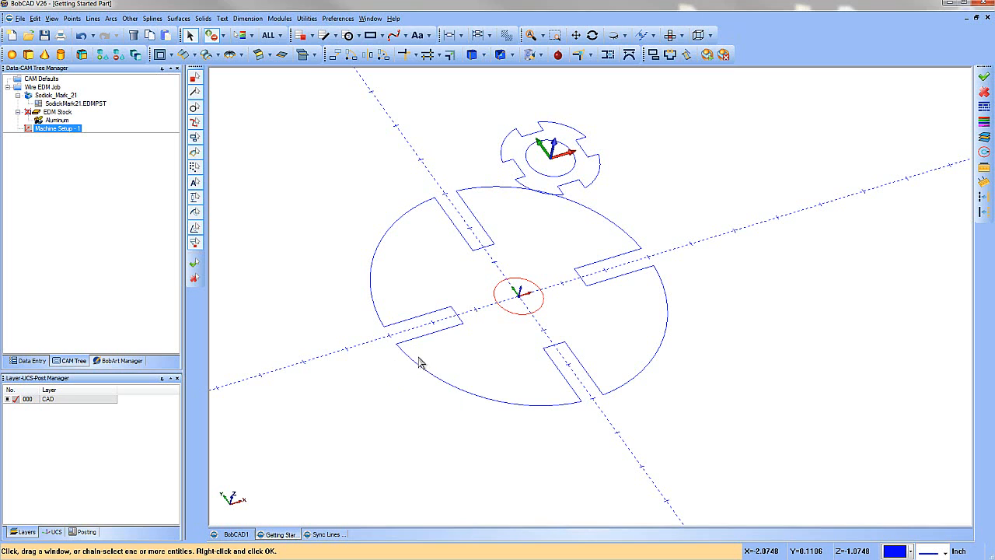
{"action": "right_click", "coordinate": [338, 279]}
{"action": "left_click", "coordinate": [355, 283]}
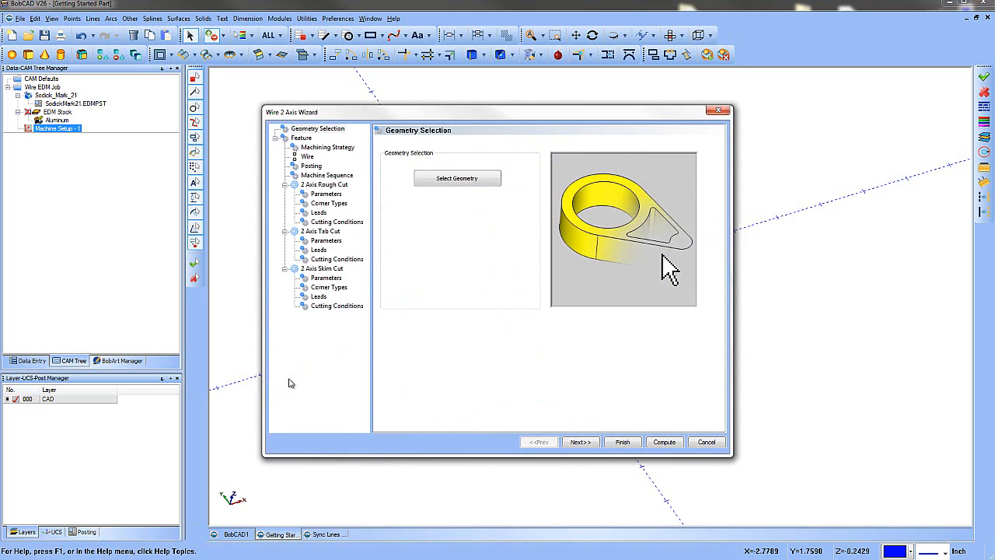
Review the upper and lower guide distances in the feature parameters and set the glue stop option to No Glue Stop.
{"action": "left_click", "coordinate": [583, 442]}
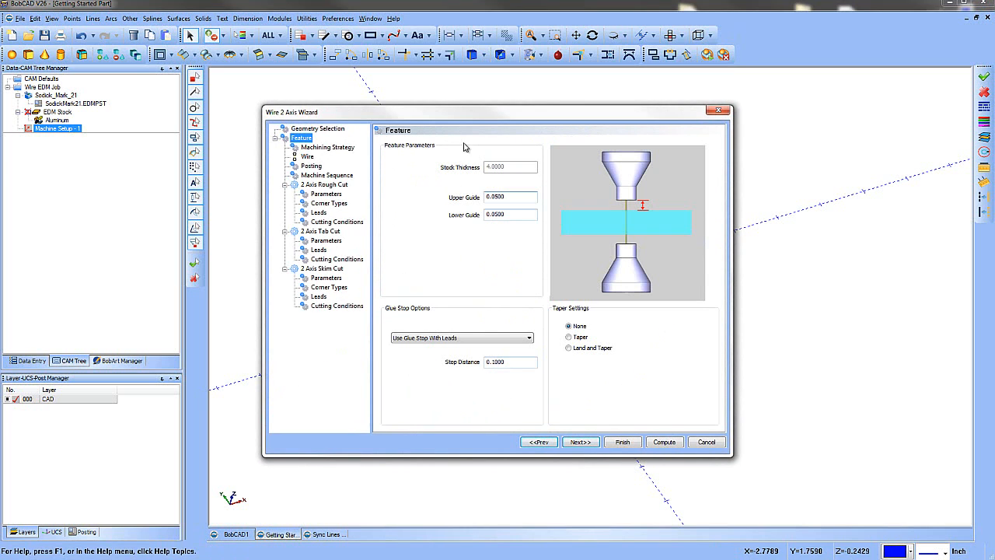
{"action": "mouse_move", "coordinate": [507, 197]}
{"action": "left_mouse_down"}
{"action": "mouse_move", "coordinate": [481, 199]}
{"action": "mouse_move", "coordinate": [509, 215]}
{"action": "mouse_move", "coordinate": [483, 217]}
{"action": "left_mouse_up"}
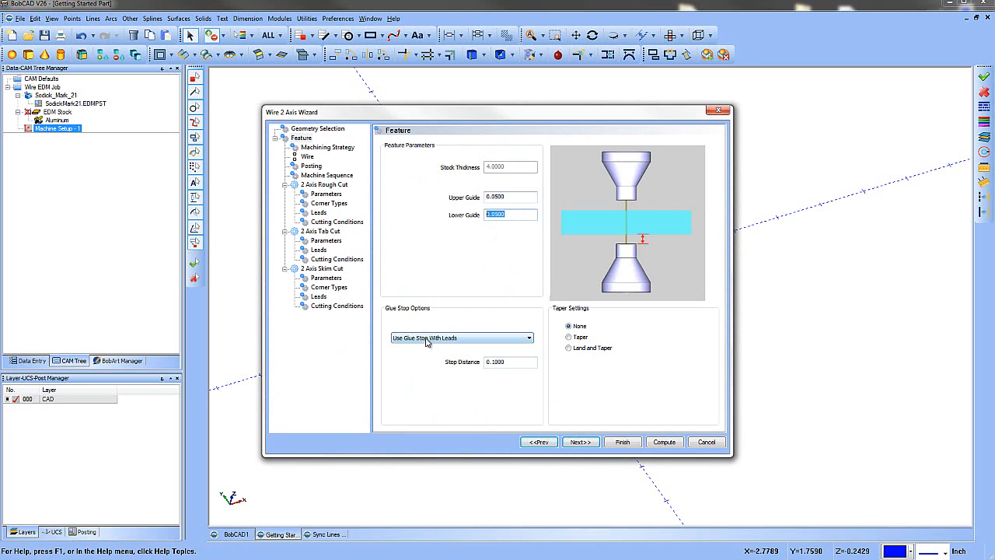
{"action": "left_click", "coordinate": [426, 339]}
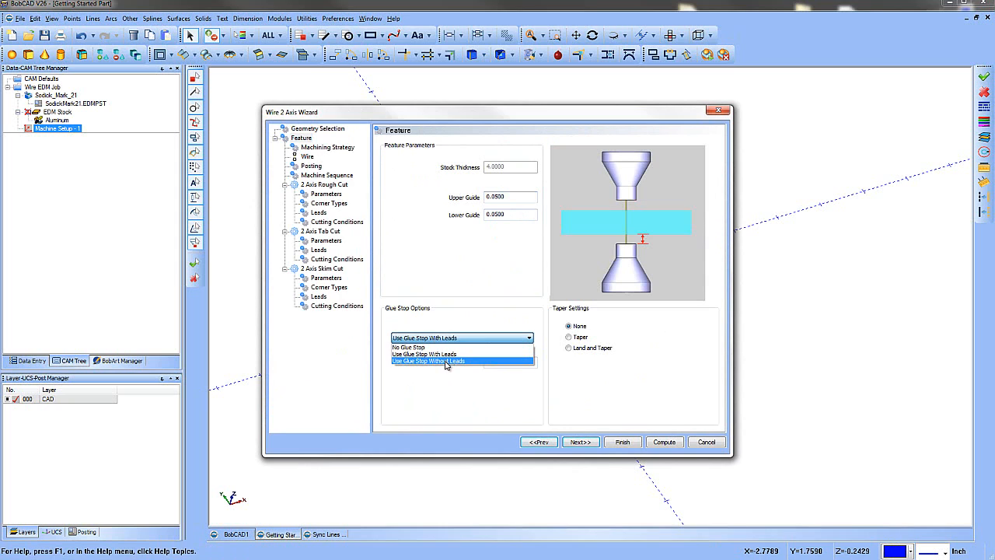
{"action": "left_click", "coordinate": [436, 348]}
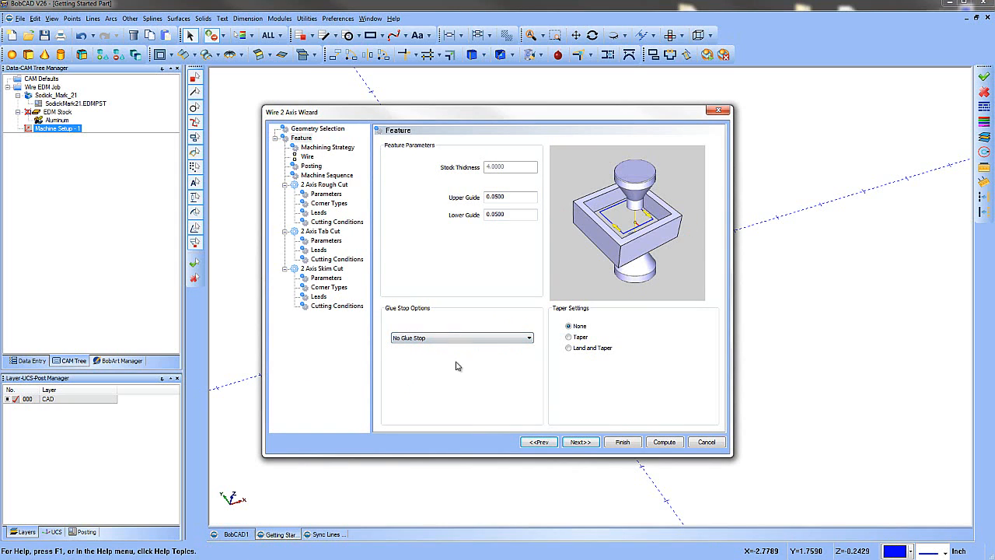
Try the Taper and Land and Taper settings for the feature, and return to None.
{"action": "left_click", "coordinate": [568, 338]}
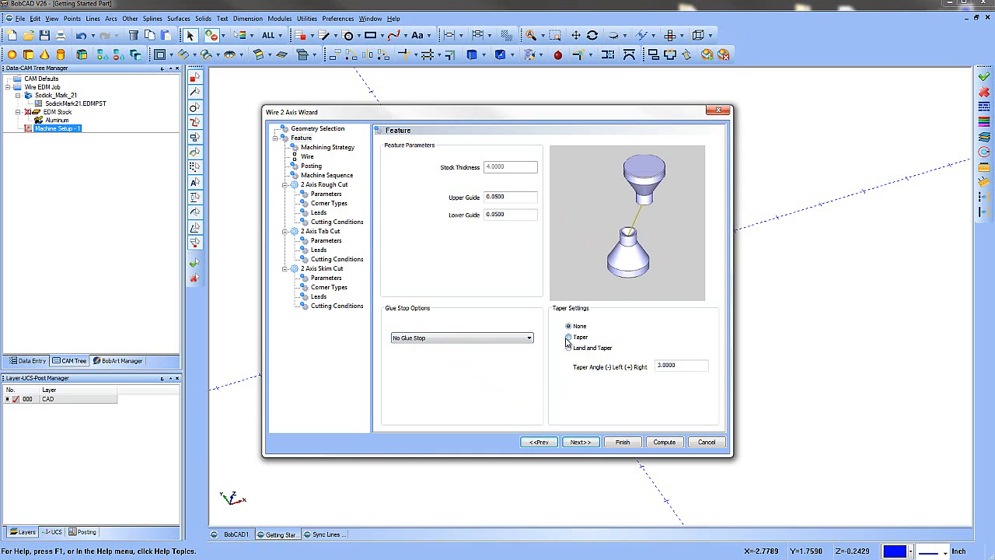
{"action": "left_click", "coordinate": [569, 349]}
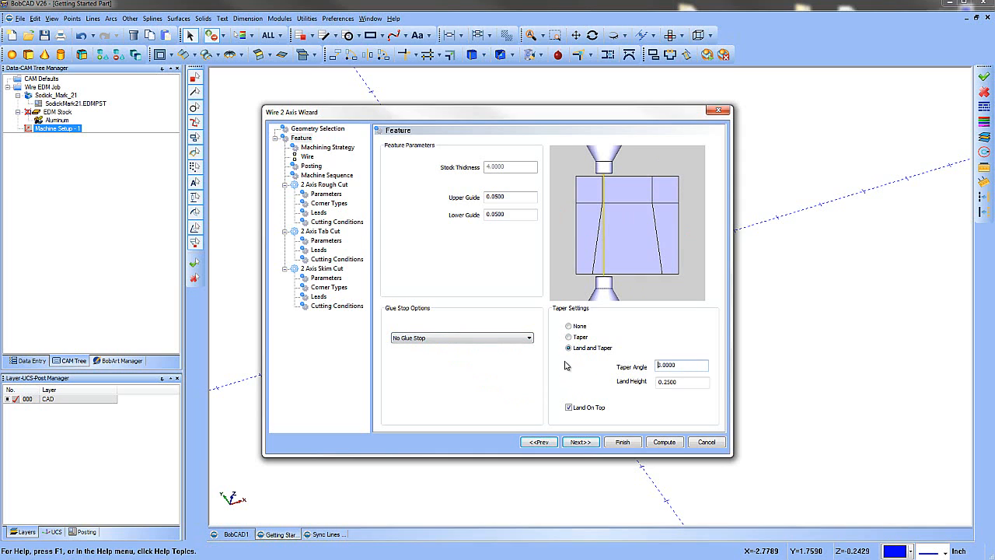
{"action": "left_click", "coordinate": [568, 327]}
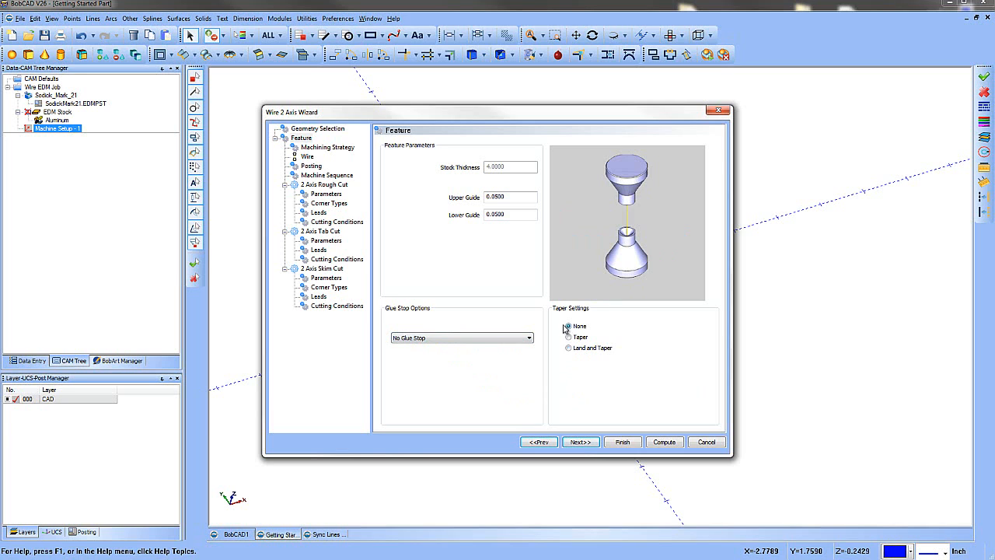
Compare the operations of machining Strategy 1, Strategy 2 and Strategy 3, and return to Strategy 1.
{"action": "left_click", "coordinate": [579, 442]}
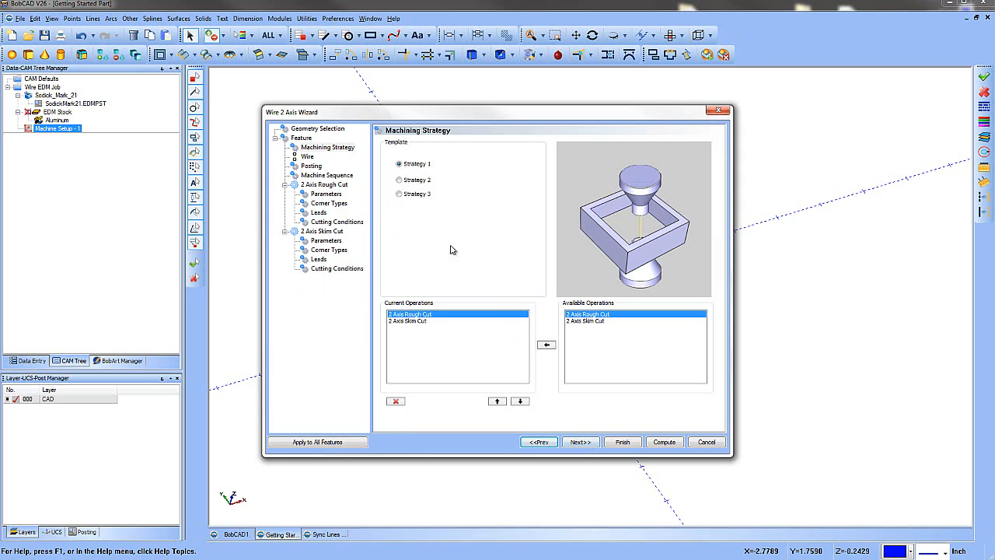
{"action": "left_click", "coordinate": [399, 165]}
{"action": "left_click", "coordinate": [400, 181]}
{"action": "left_click", "coordinate": [399, 194]}
{"action": "left_click", "coordinate": [399, 181]}
{"action": "left_click", "coordinate": [400, 194]}
{"action": "left_click", "coordinate": [400, 180]}
{"action": "left_click", "coordinate": [399, 194]}
{"action": "left_click", "coordinate": [399, 164]}
Set the glue stop option to Use Glue Stop With Leads and try Strategy 2 and Strategy 3 as the machining strategy.
{"action": "left_click", "coordinate": [339, 129]}
{"action": "left_click", "coordinate": [303, 137]}
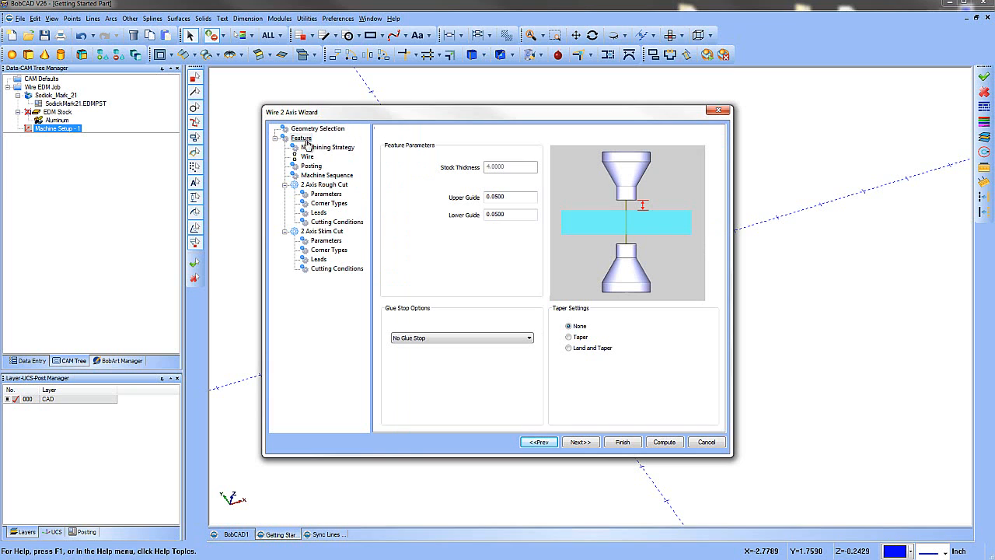
{"action": "left_click", "coordinate": [426, 339]}
{"action": "left_click", "coordinate": [421, 355]}
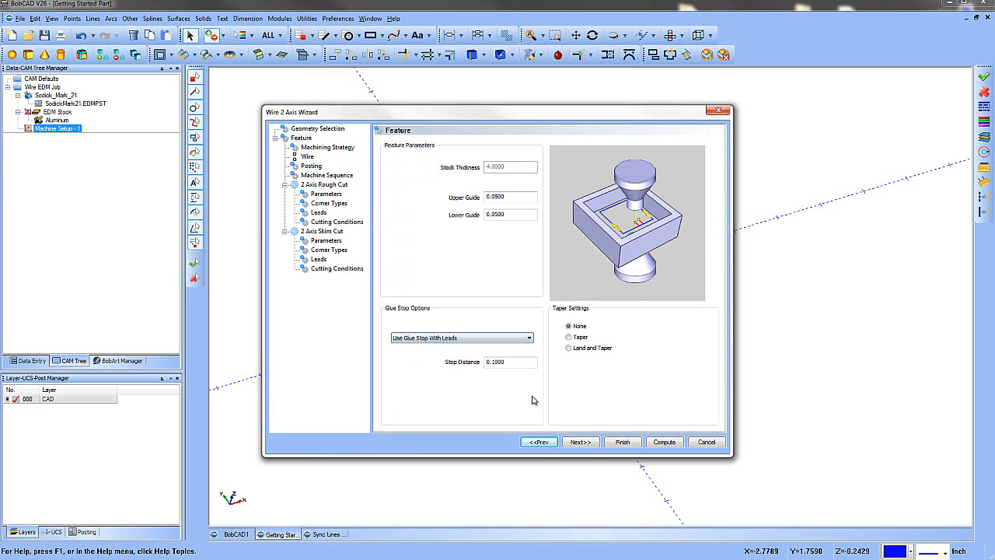
{"action": "left_click", "coordinate": [578, 442]}
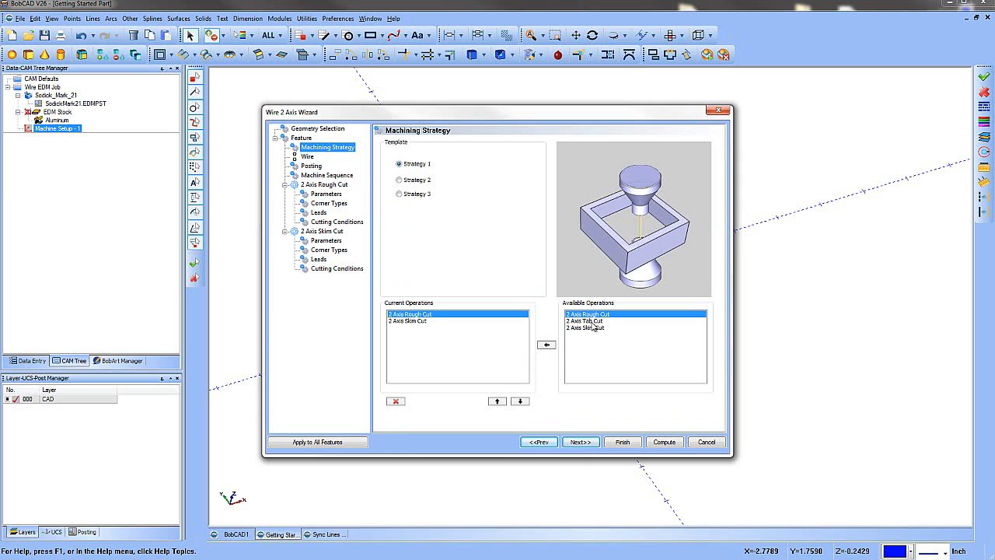
{"action": "left_click", "coordinate": [399, 180]}
{"action": "left_click", "coordinate": [399, 195]}
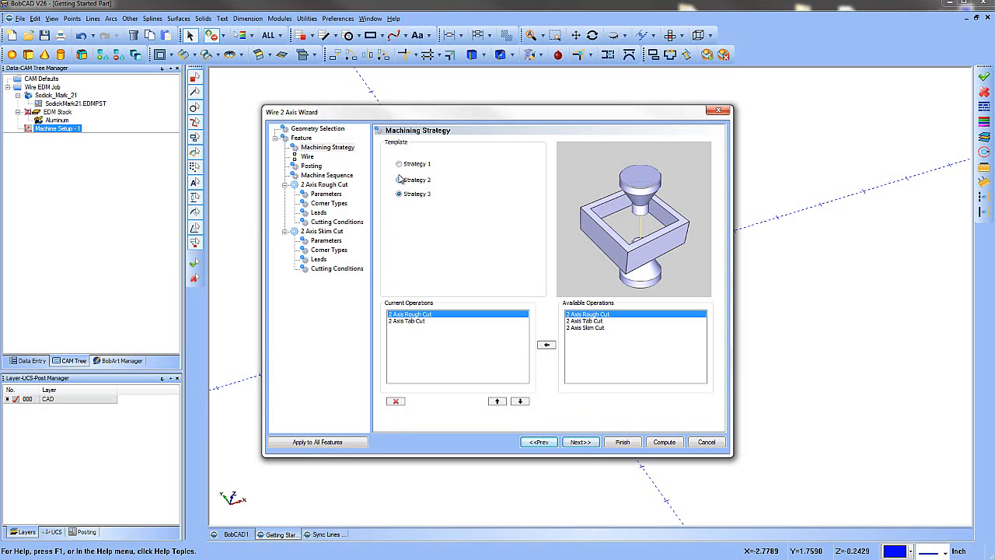
Return the glue stop option to No Glue Stop and choose Strategy 1 as the machining strategy.
{"action": "left_click", "coordinate": [301, 137]}
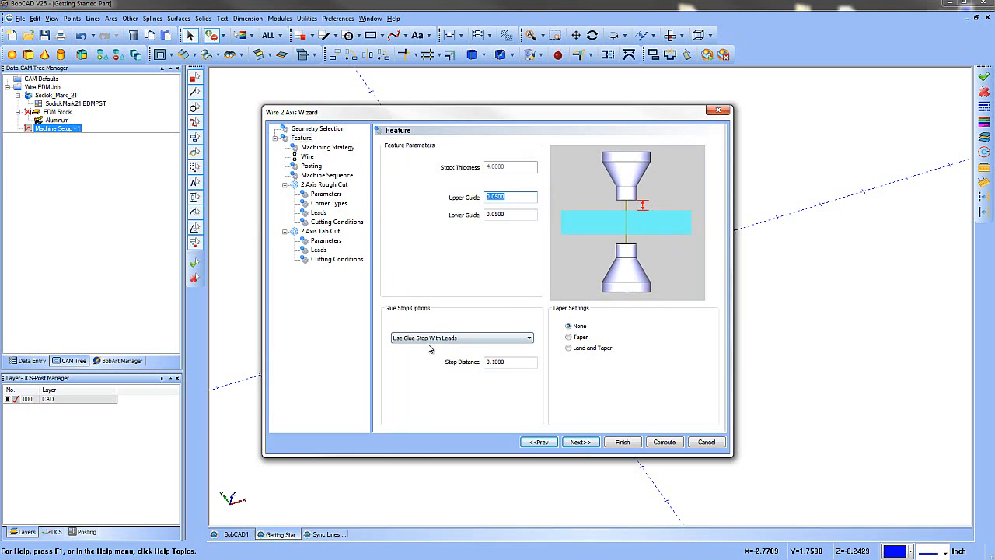
{"action": "left_click", "coordinate": [427, 339]}
{"action": "left_click", "coordinate": [429, 351]}
{"action": "left_click", "coordinate": [572, 441]}
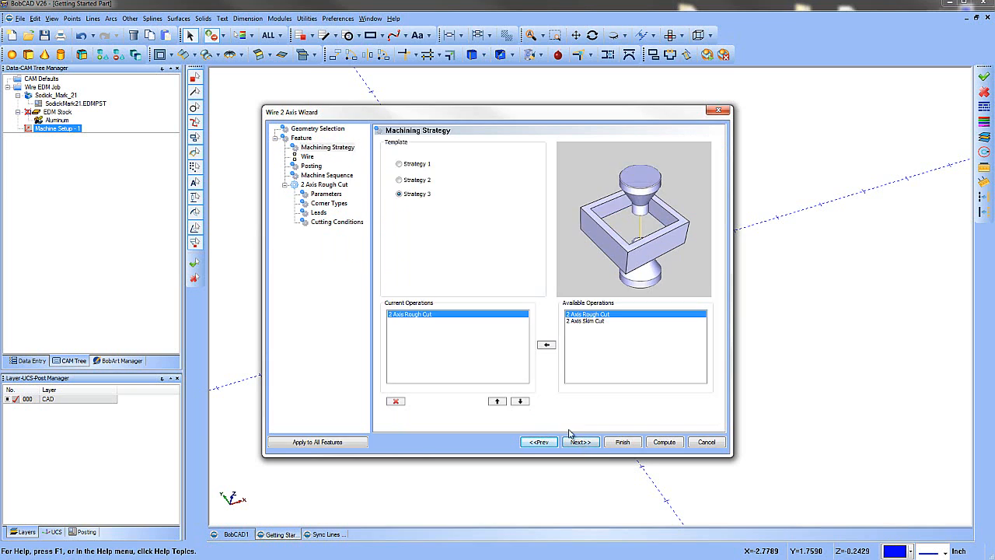
{"action": "left_click", "coordinate": [400, 164]}
Try the starting cutting condition with its cut length and the Rapid Feedrate option for the wire, and turn them off again.
{"action": "left_click", "coordinate": [579, 441]}
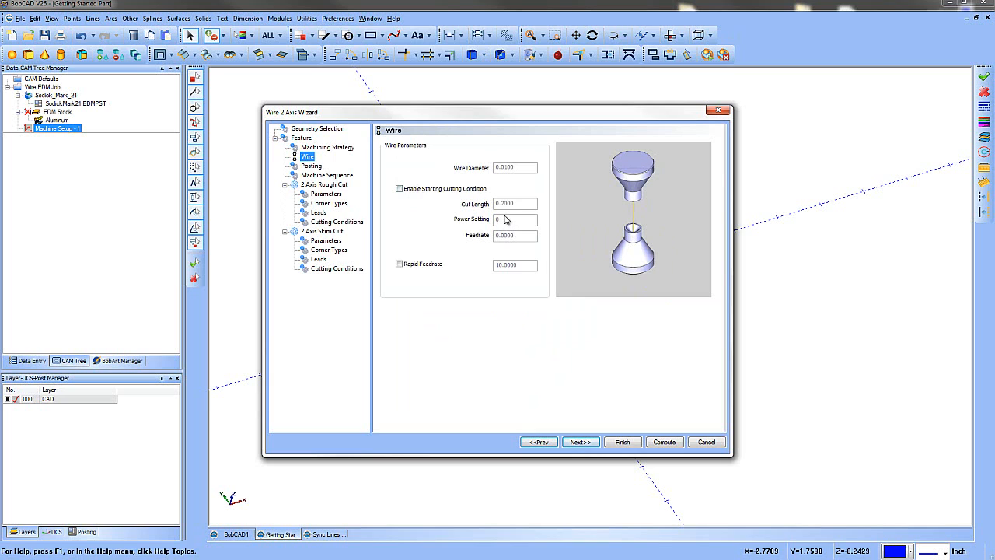
{"action": "left_click", "coordinate": [398, 188]}
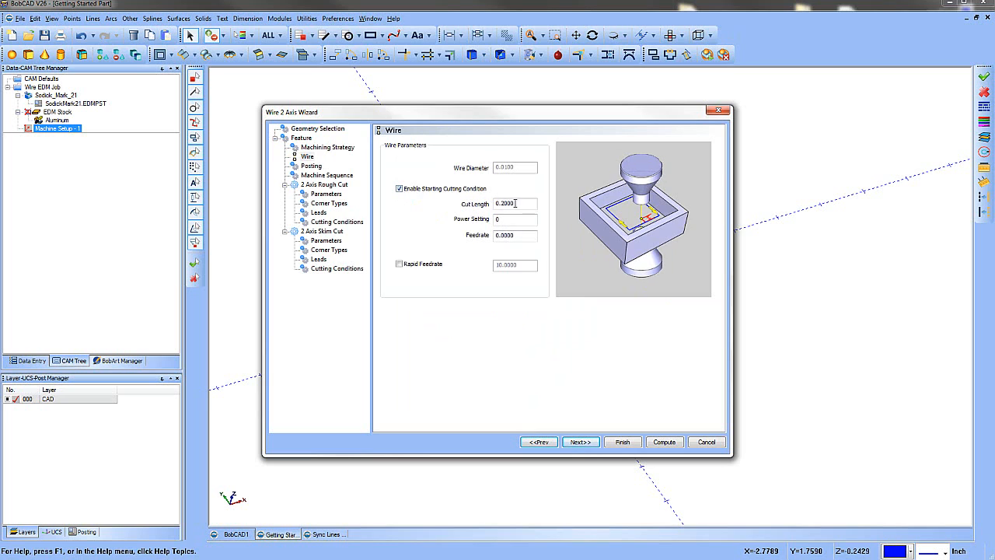
{"action": "left_click_drag", "start_coordinate": [516, 203], "coordinate": [495, 203]}
{"action": "left_click", "coordinate": [398, 188]}
{"action": "left_click", "coordinate": [399, 264]}
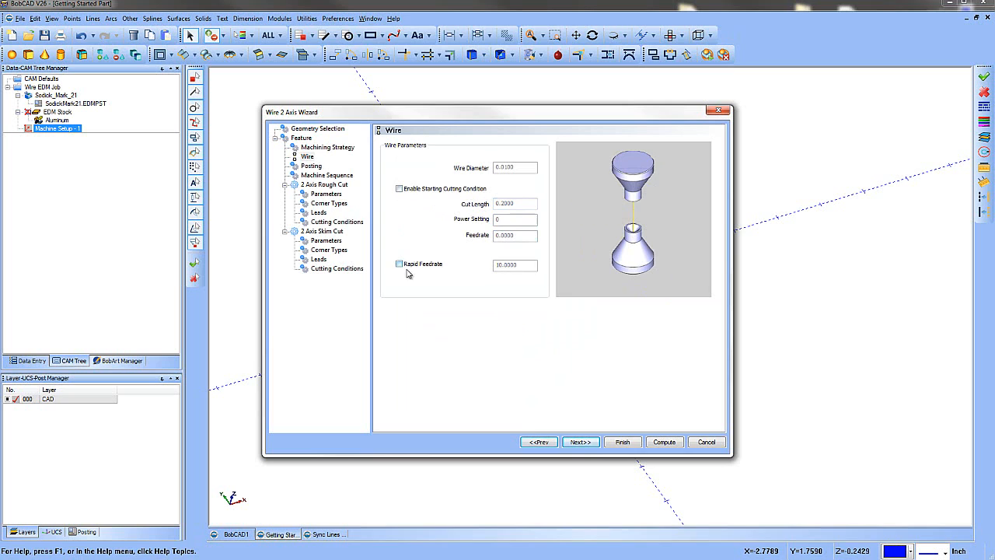
Look through the work offset numbers in the posting settings, keep offset 1, and examine the machine sequence options.
{"action": "left_click", "coordinate": [583, 442]}
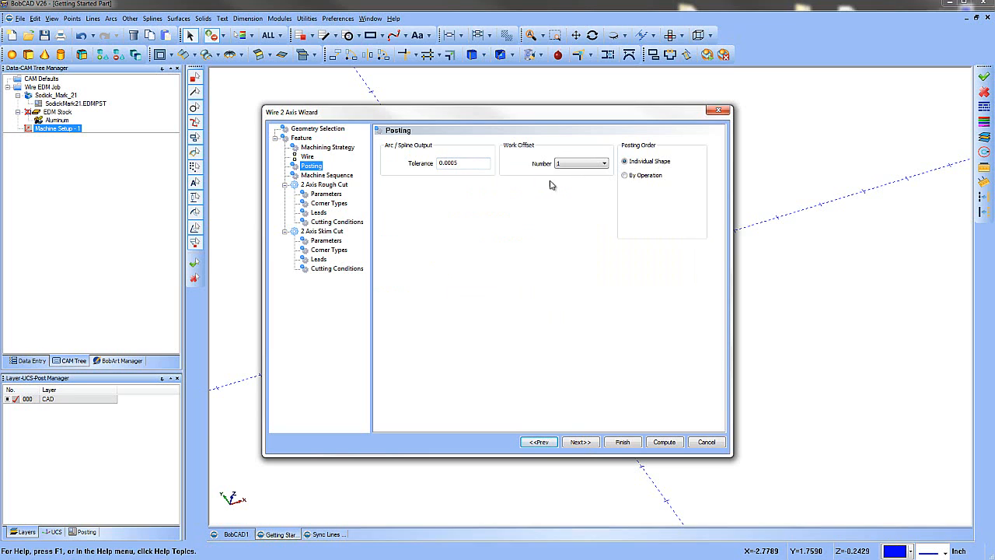
{"action": "left_click", "coordinate": [594, 169]}
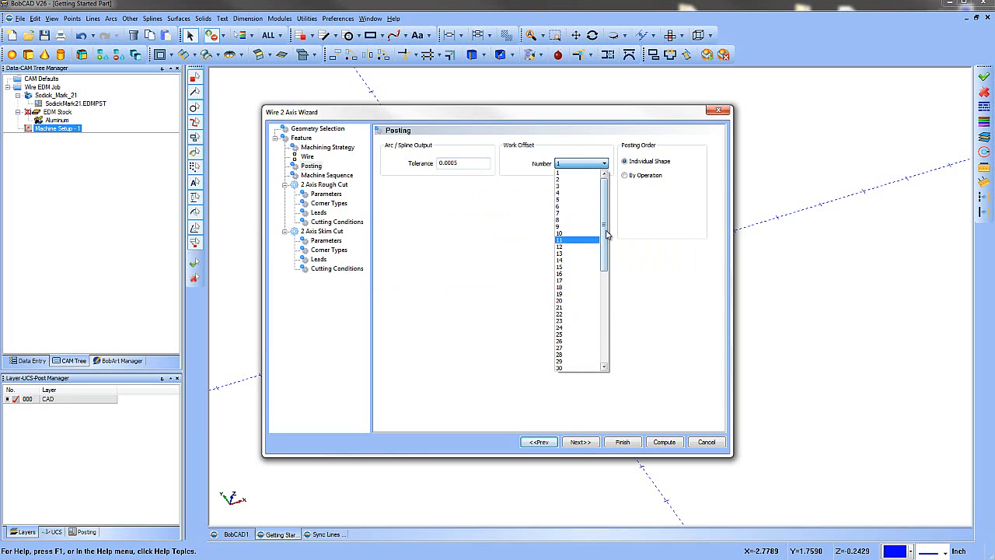
{"action": "left_click_drag", "start_coordinate": [603, 253], "coordinate": [607, 343]}
{"action": "left_click", "coordinate": [678, 274]}
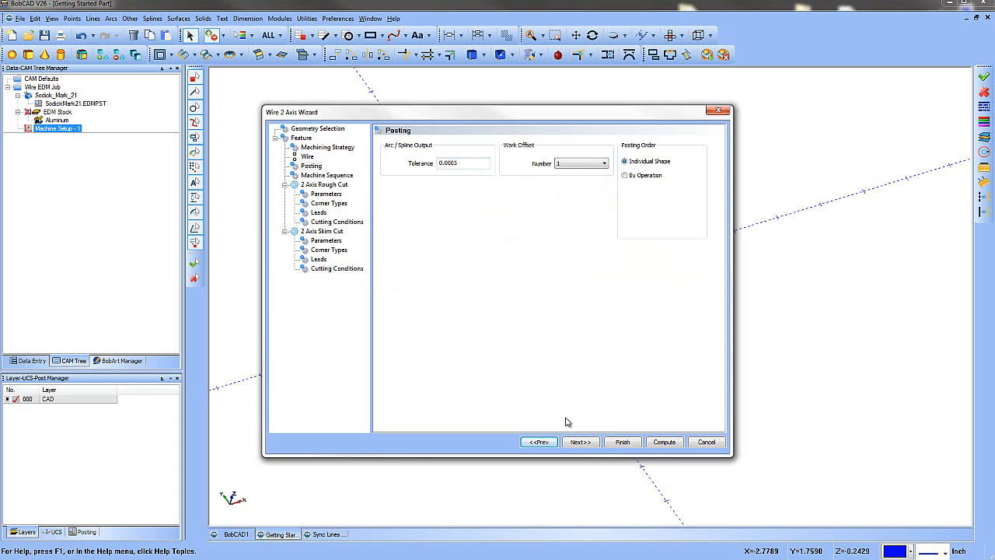
{"action": "left_click", "coordinate": [579, 441]}
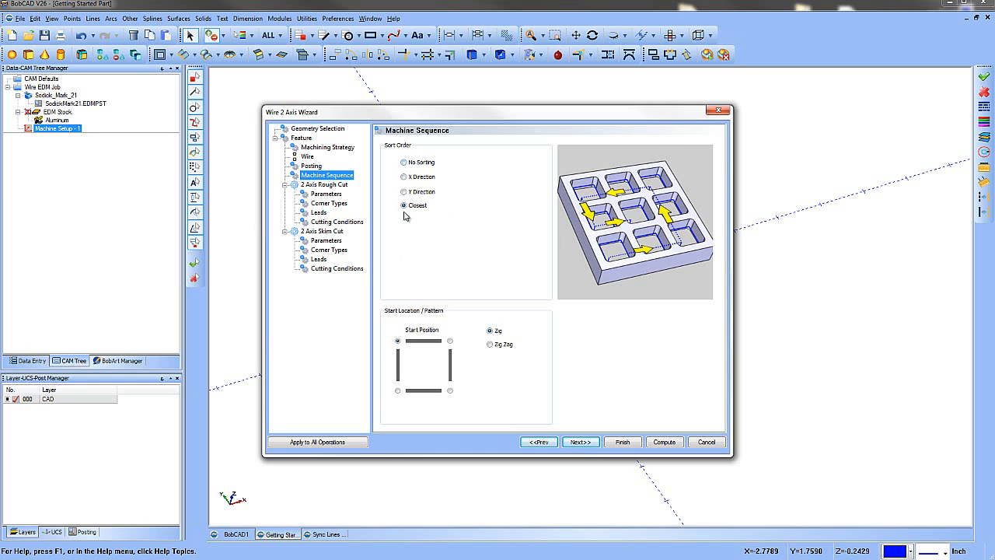
Accept the machine sequence, try the Coreless pattern for the 2 Axis Rough Cut, and return to Standard Profile.
{"action": "left_click", "coordinate": [582, 442]}
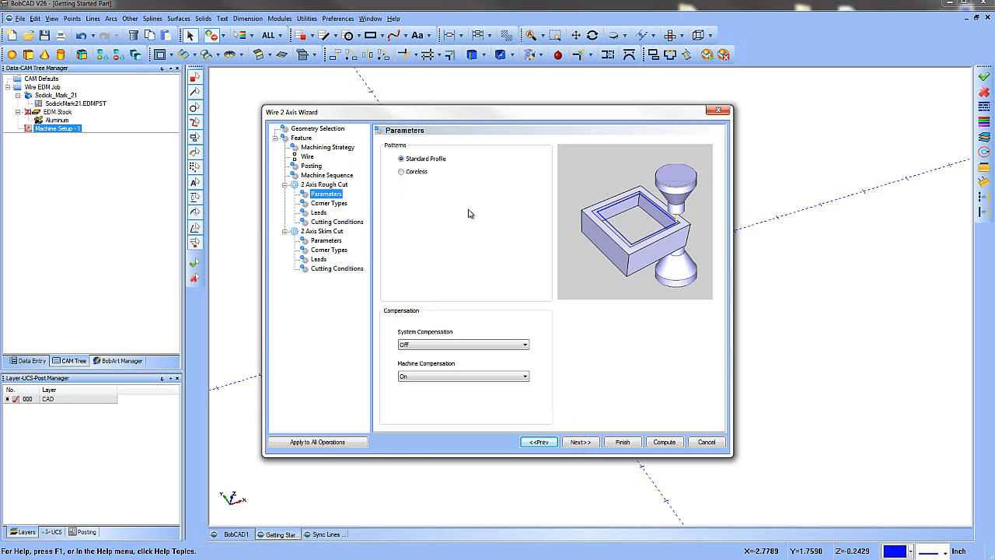
{"action": "left_click", "coordinate": [404, 172]}
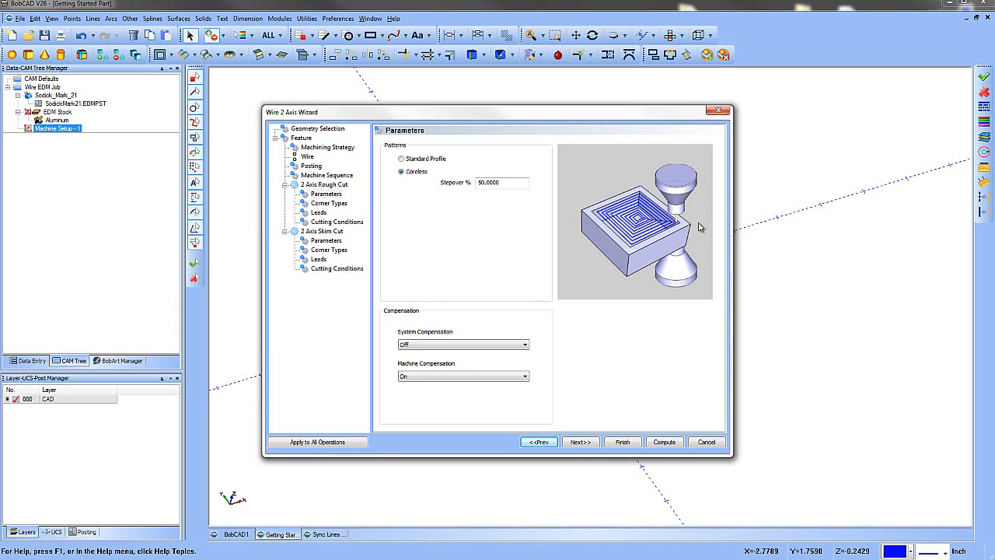
{"action": "left_click", "coordinate": [401, 159]}
Set the rough cut's System Compensation to On and its Machine Compensation to Off.
{"action": "left_click", "coordinate": [465, 344]}
{"action": "left_click", "coordinate": [446, 362]}
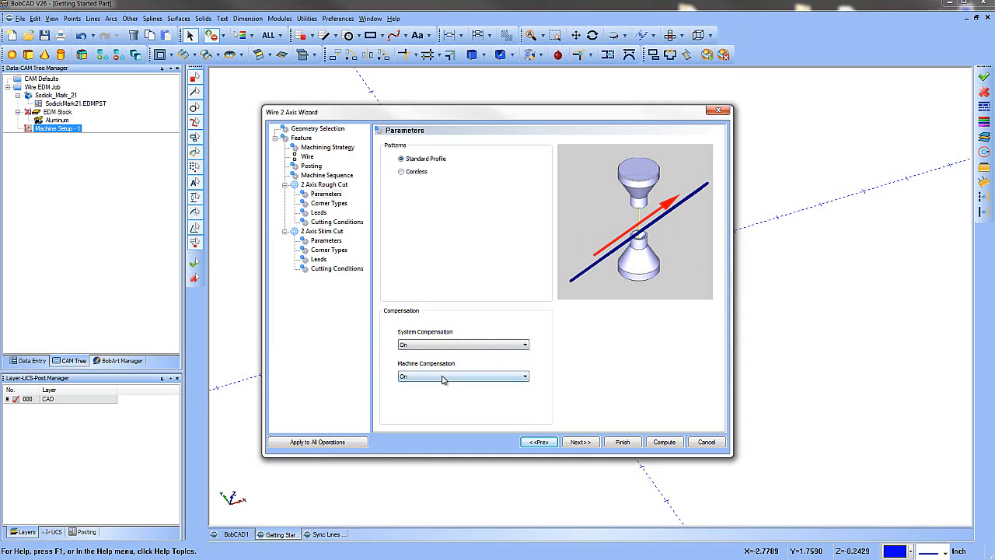
{"action": "left_click", "coordinate": [442, 376]}
{"action": "left_click", "coordinate": [437, 392]}
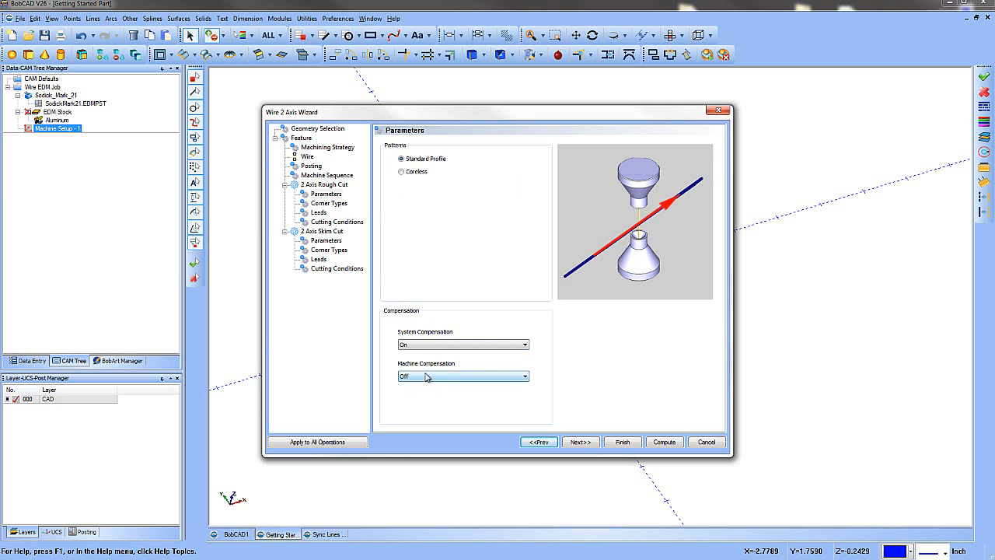
{"action": "left_click", "coordinate": [419, 344]}
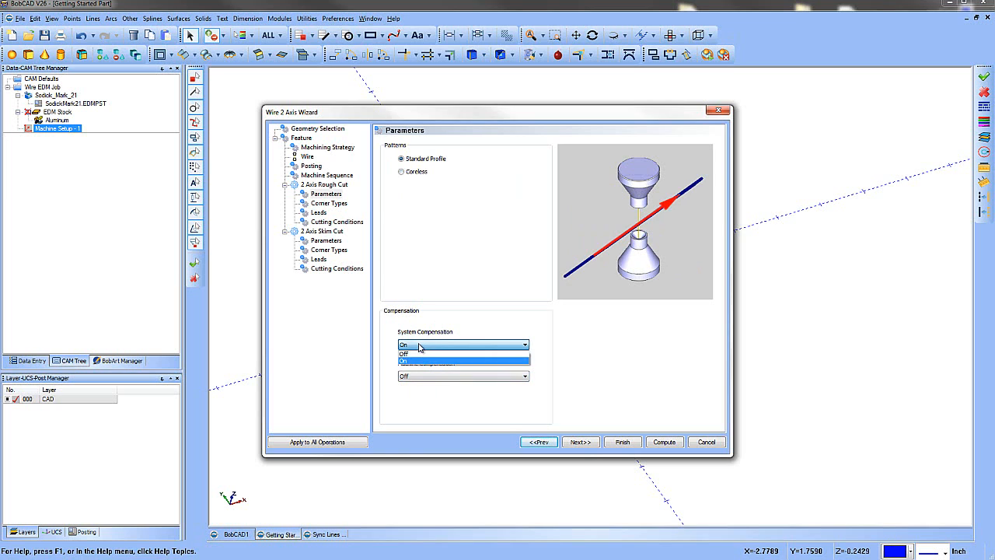
{"action": "left_click", "coordinate": [420, 347]}
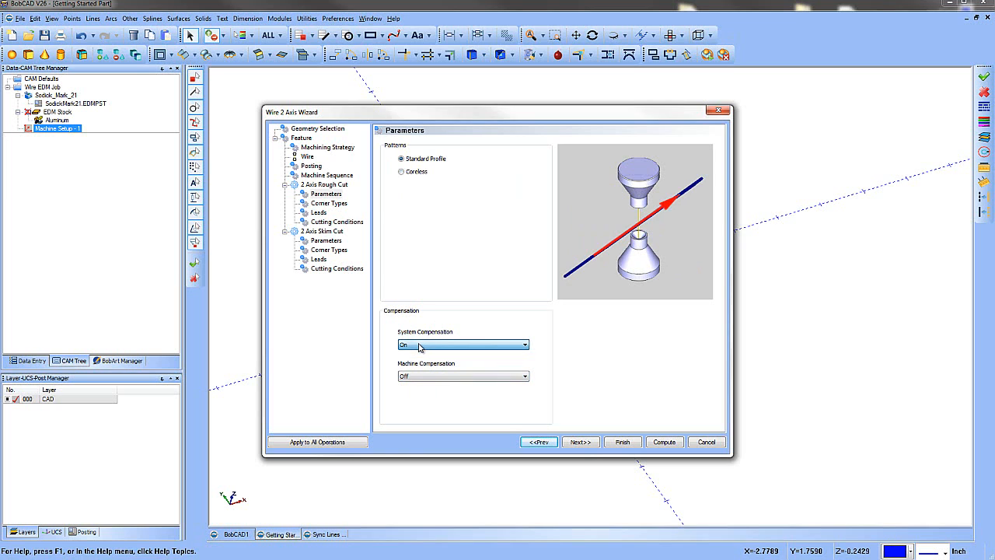
Try the Round, Loop Radius, Loop Length, Triangle and Bisect Line external corners for the rough cut, and return to Sharp.
{"action": "left_click", "coordinate": [581, 441]}
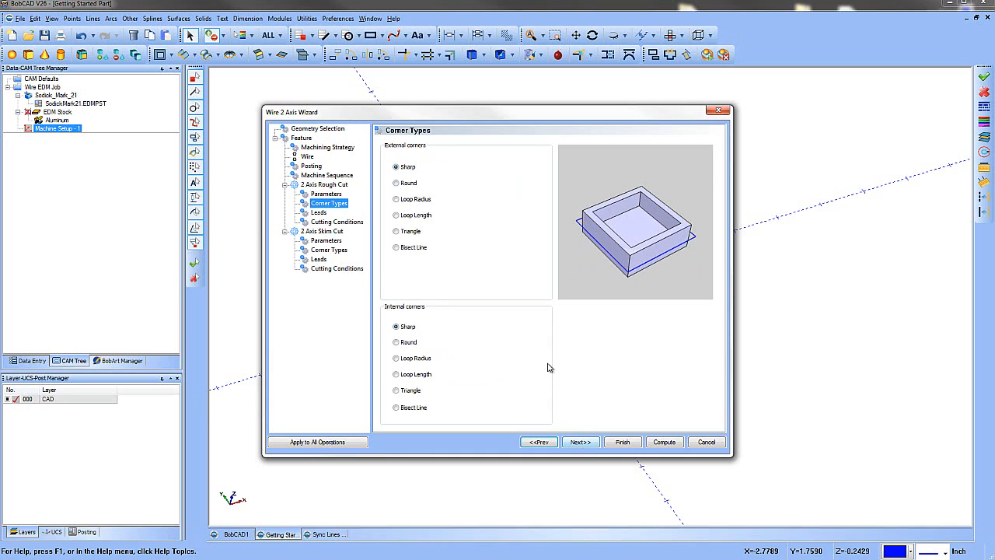
{"action": "left_click", "coordinate": [395, 183]}
{"action": "left_click", "coordinate": [397, 200]}
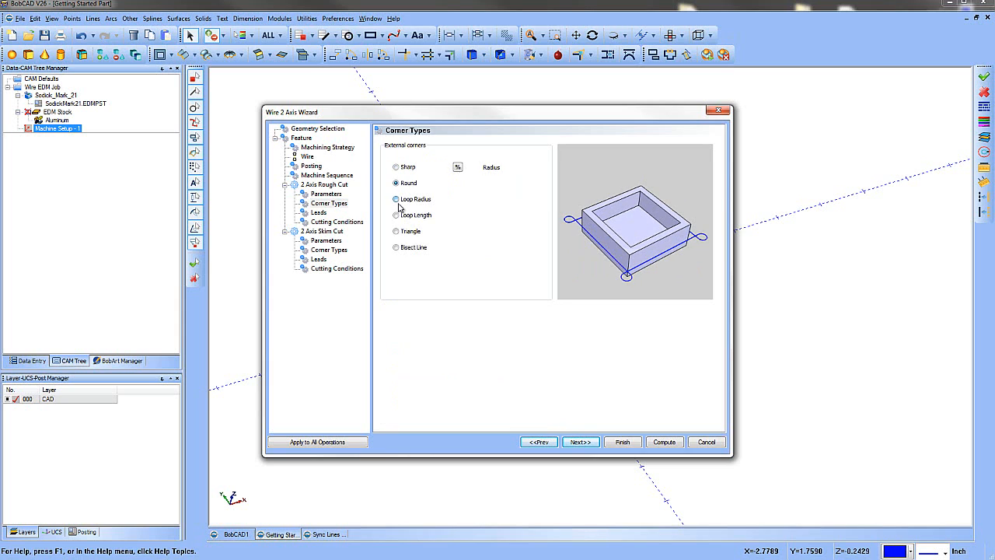
{"action": "left_click", "coordinate": [396, 216]}
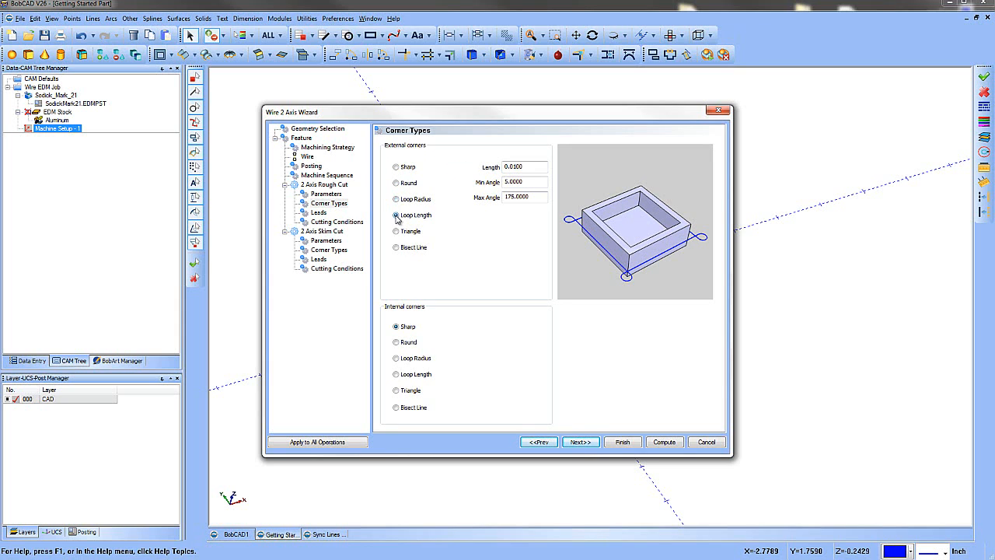
{"action": "left_click", "coordinate": [397, 232]}
{"action": "left_click", "coordinate": [396, 247]}
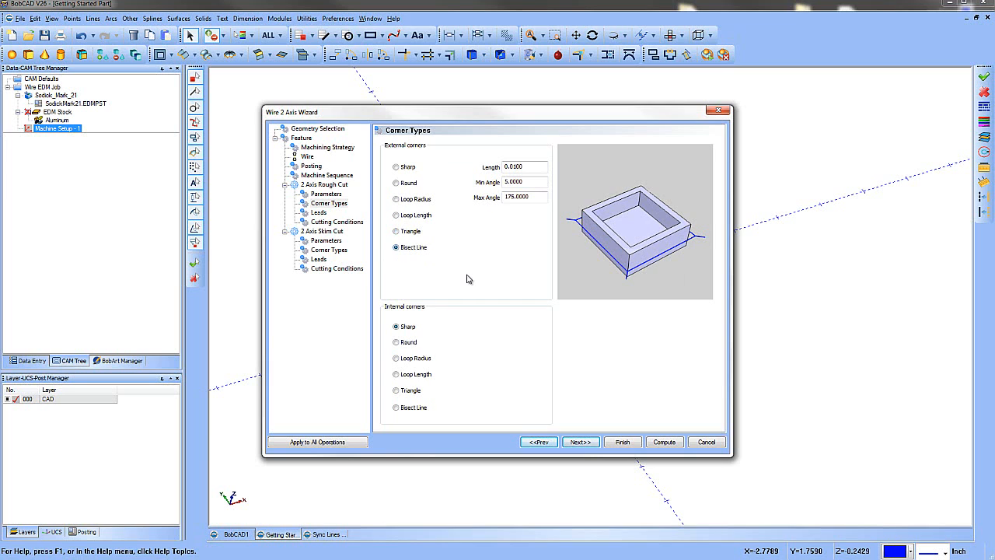
{"action": "left_click", "coordinate": [397, 167]}
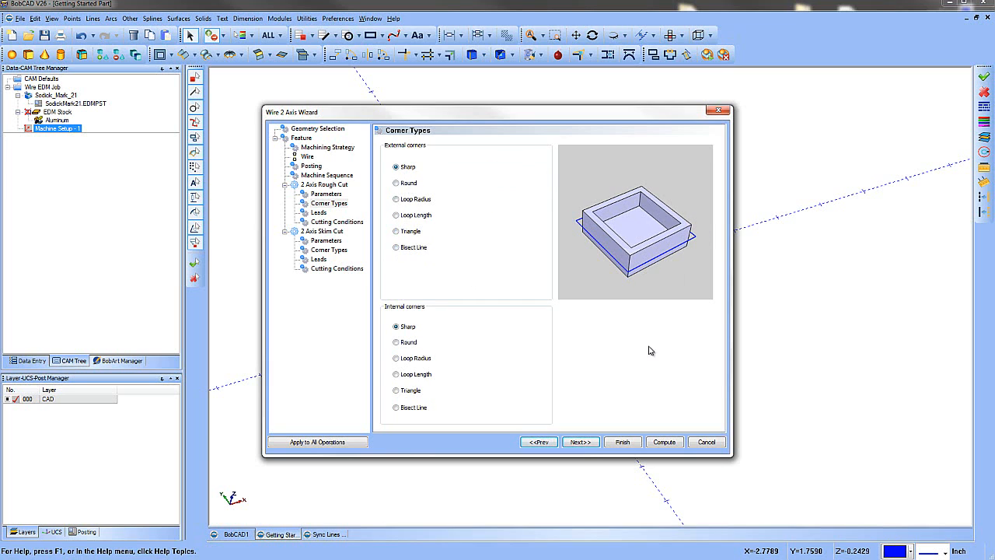
Accept the rough cut's corner types and set the start hole diameter to 0.0625 in its lead settings.
{"action": "left_click", "coordinate": [580, 441]}
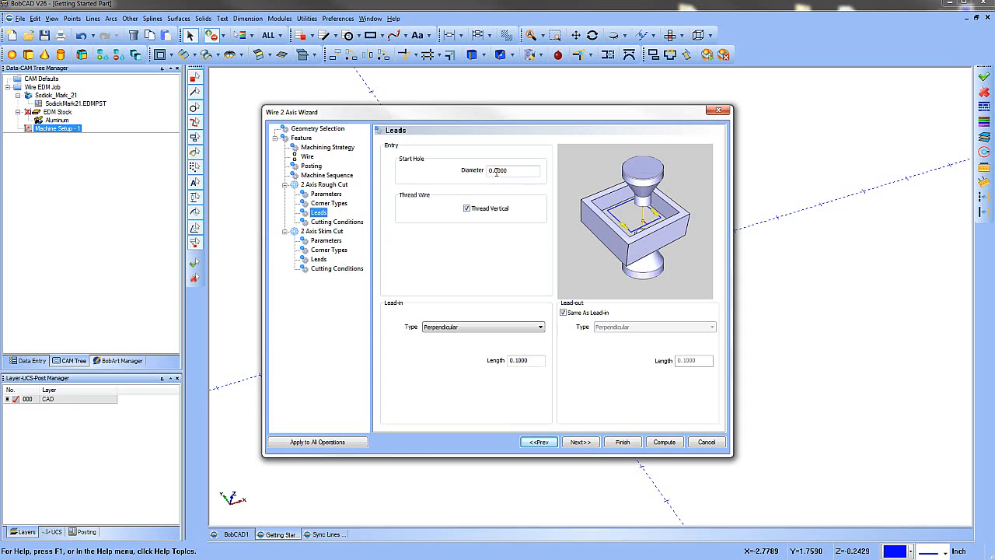
{"action": "left_click_drag", "start_coordinate": [514, 172], "coordinate": [479, 174]}
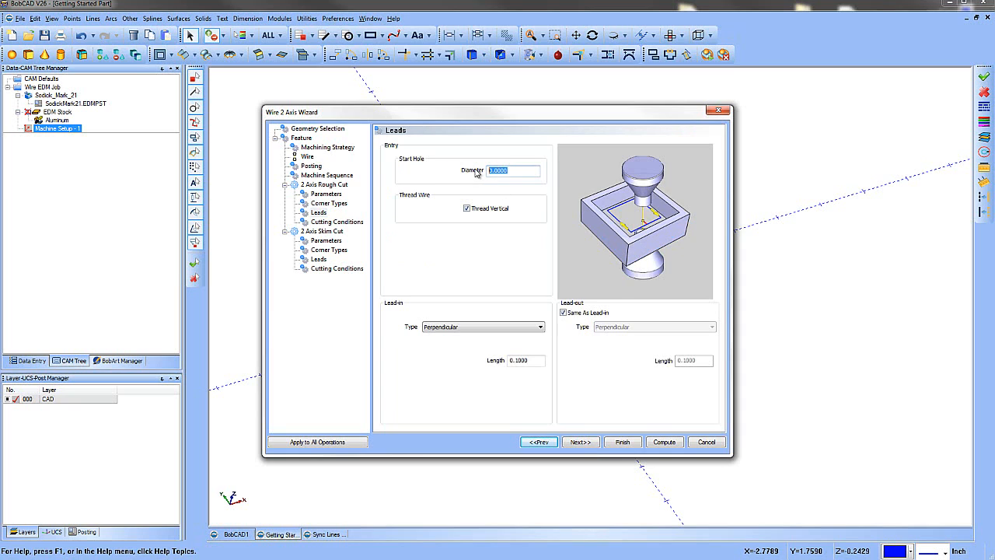
{"action": "type", "text": ".0625"}
Try the Circular, Perpendicular Blend, Perpendicular, Parallel, Select Point and Point Blend lead-in types for the rough cut.
{"action": "left_click", "coordinate": [513, 331]}
{"action": "left_click", "coordinate": [514, 328]}
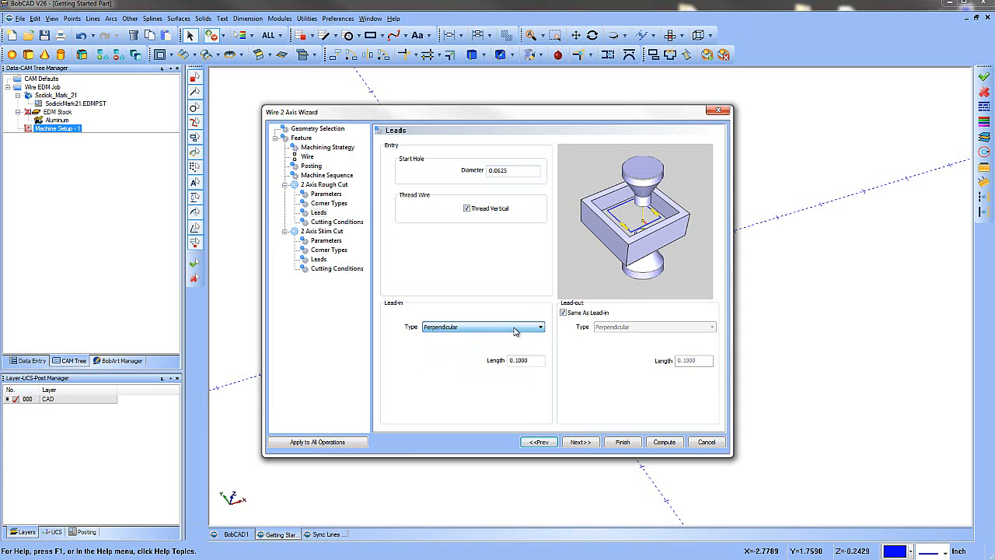
{"action": "left_click", "coordinate": [465, 331]}
{"action": "left_click", "coordinate": [478, 329]}
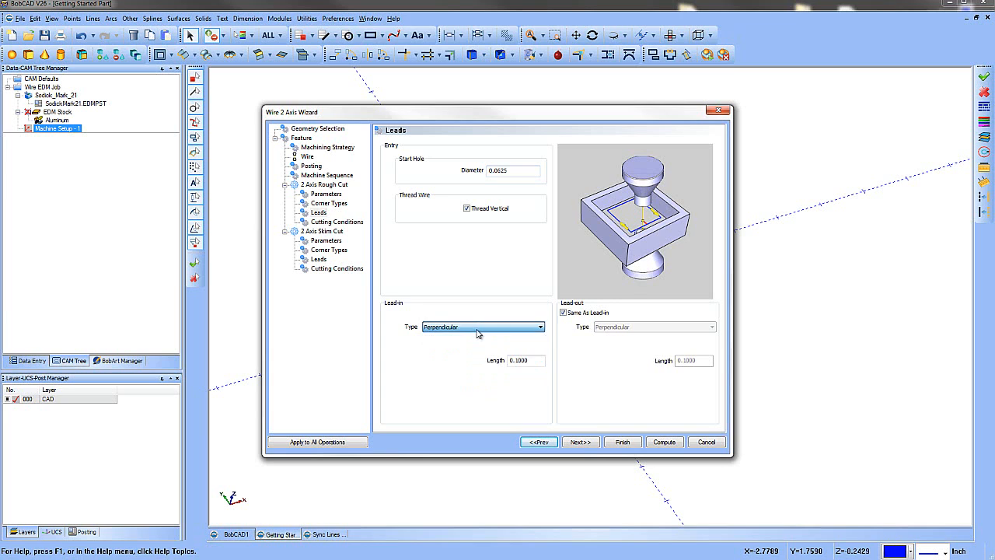
{"action": "left_click", "coordinate": [478, 329]}
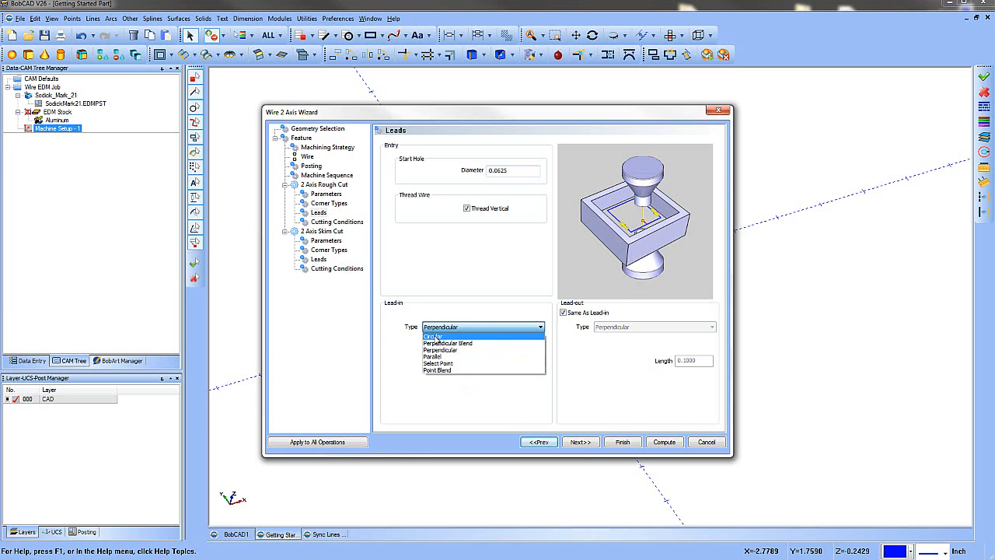
{"action": "left_click", "coordinate": [435, 337]}
{"action": "left_click", "coordinate": [488, 328]}
{"action": "left_click", "coordinate": [467, 343]}
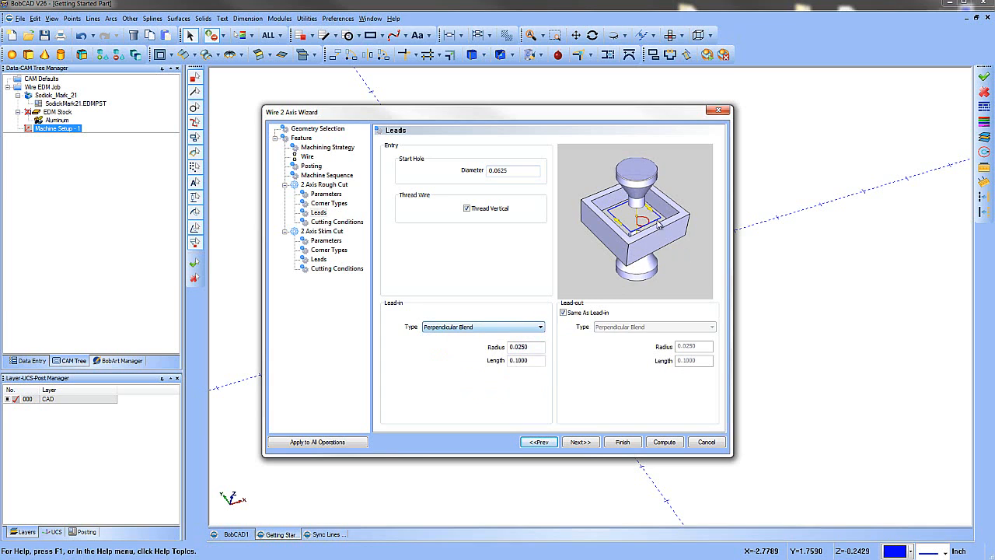
{"action": "left_click", "coordinate": [502, 327]}
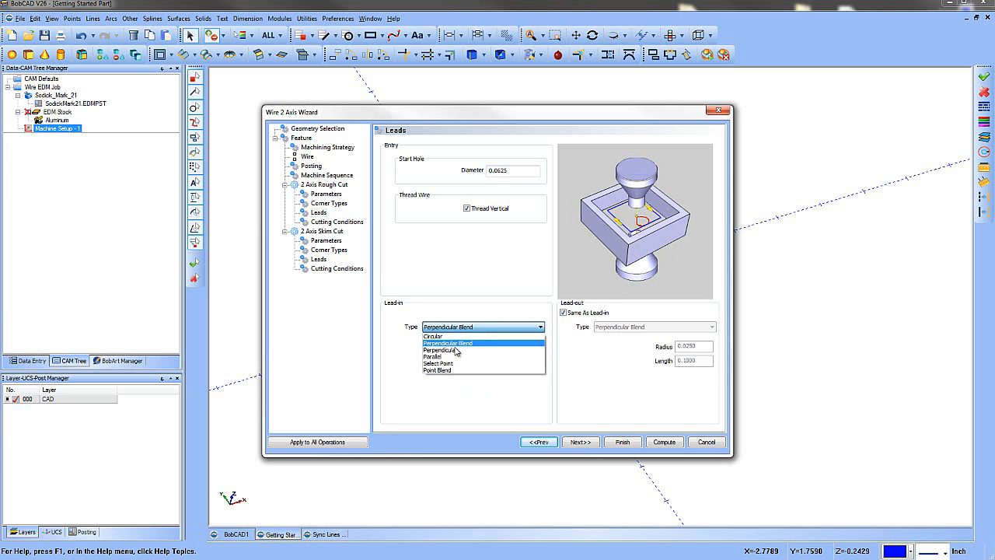
{"action": "left_click", "coordinate": [457, 350]}
{"action": "left_click", "coordinate": [468, 329]}
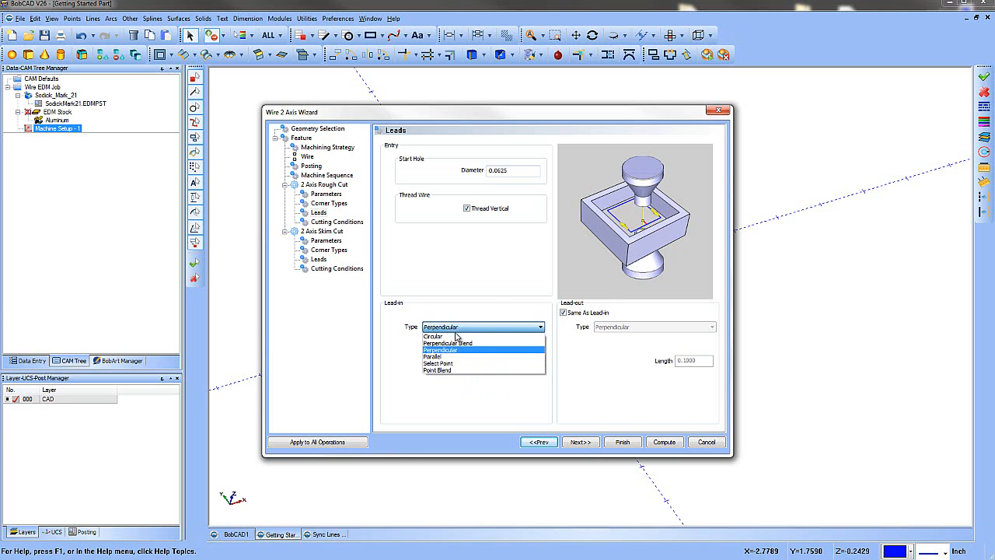
{"action": "left_click", "coordinate": [451, 356]}
{"action": "left_click", "coordinate": [466, 330]}
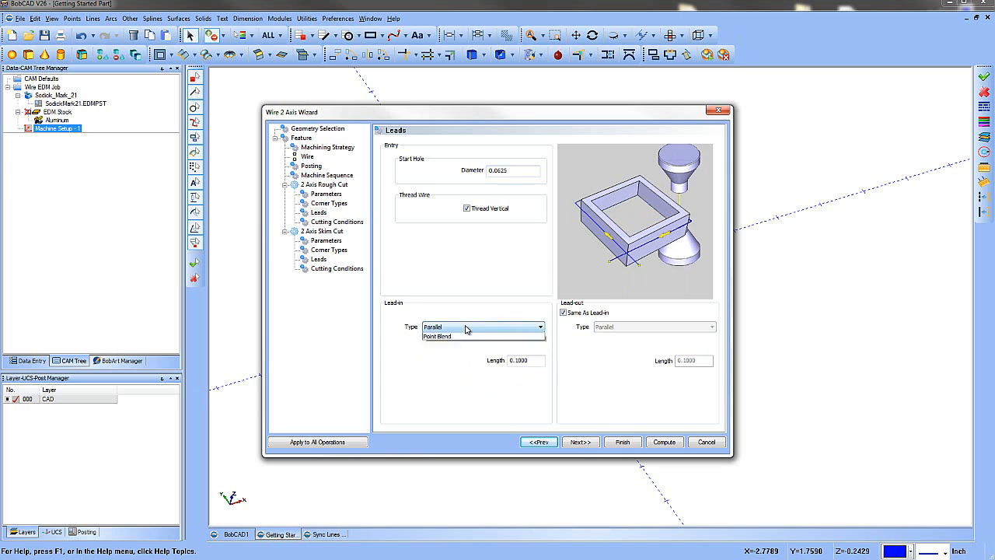
{"action": "left_click", "coordinate": [460, 366]}
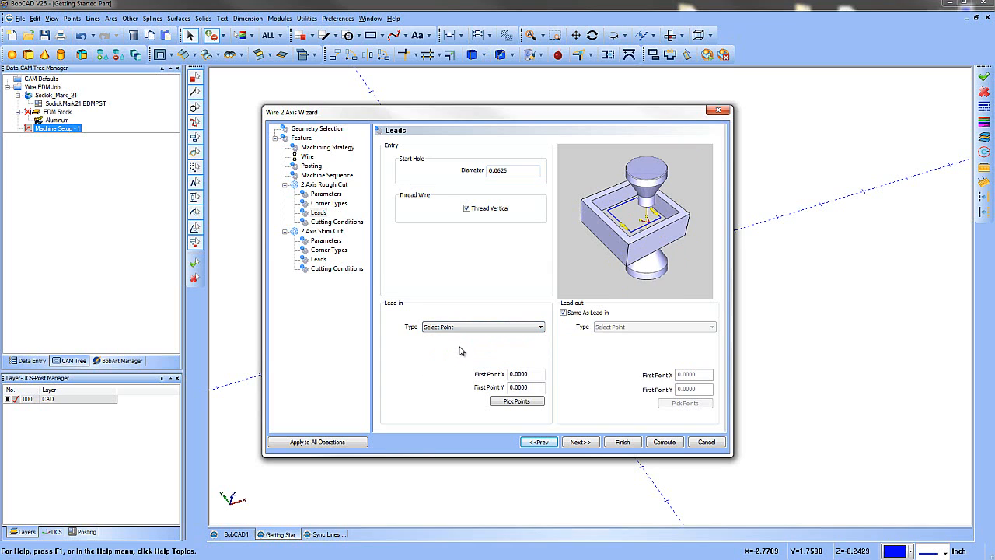
{"action": "left_click", "coordinate": [469, 328]}
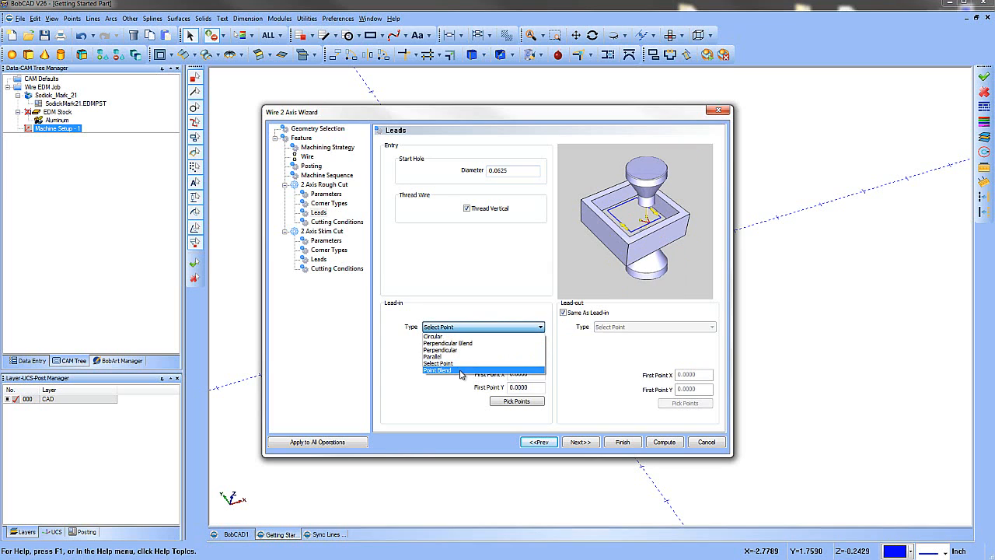
{"action": "left_click", "coordinate": [461, 371]}
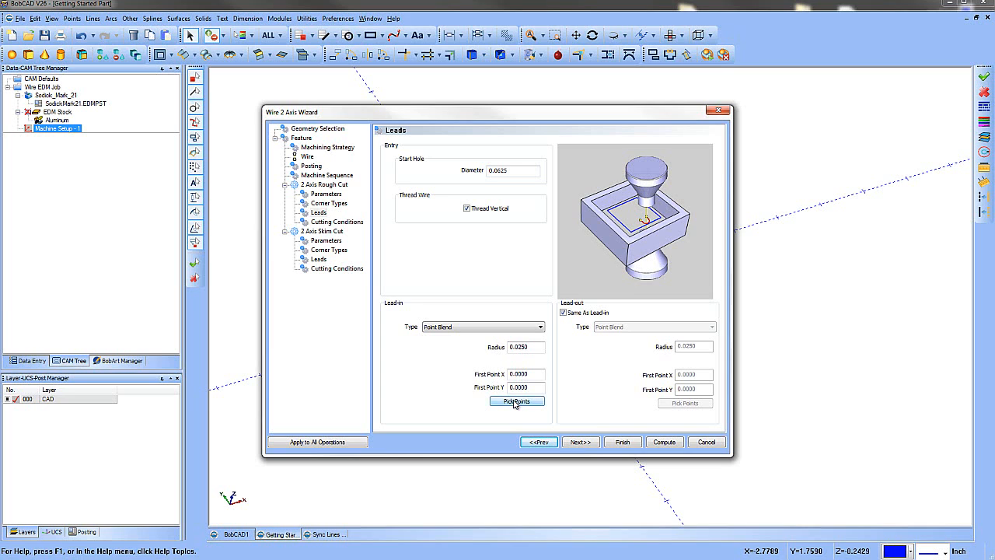
Set the rough cut's lead-in type to Select Point and pick the middle of the part's centre circle as its point.
{"action": "left_click", "coordinate": [476, 327]}
{"action": "left_click", "coordinate": [459, 373]}
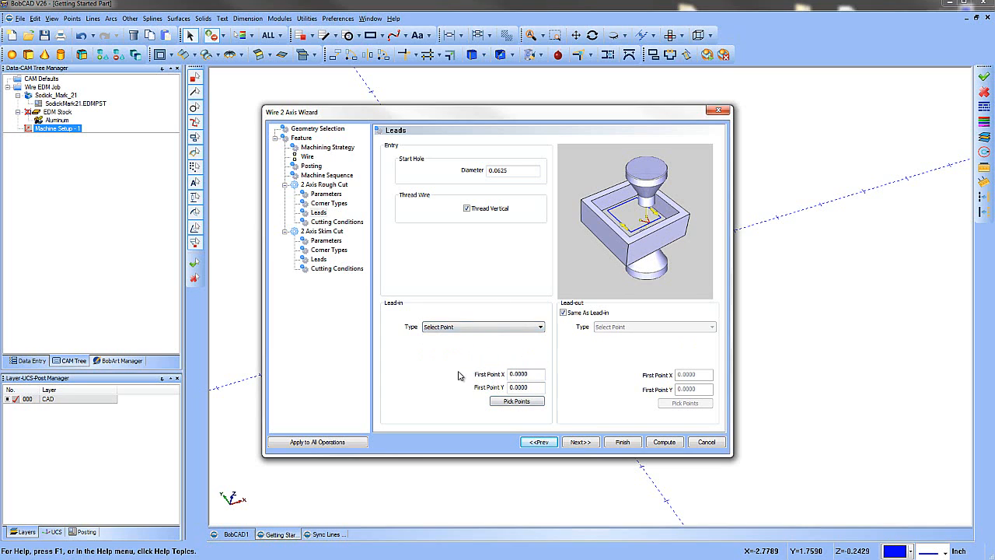
{"action": "left_click", "coordinate": [517, 401]}
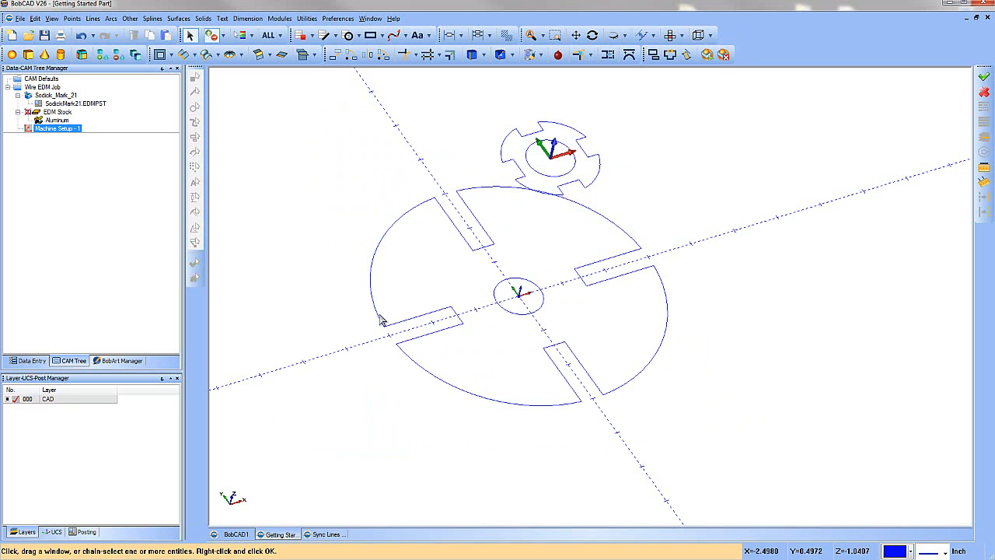
{"action": "left_click", "coordinate": [521, 297]}
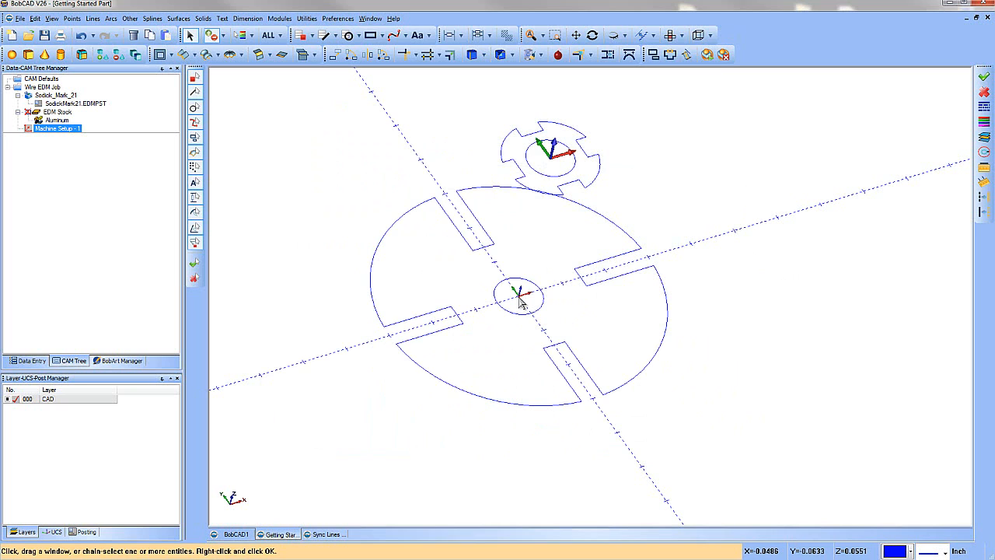
{"action": "right_click", "coordinate": [720, 246]}
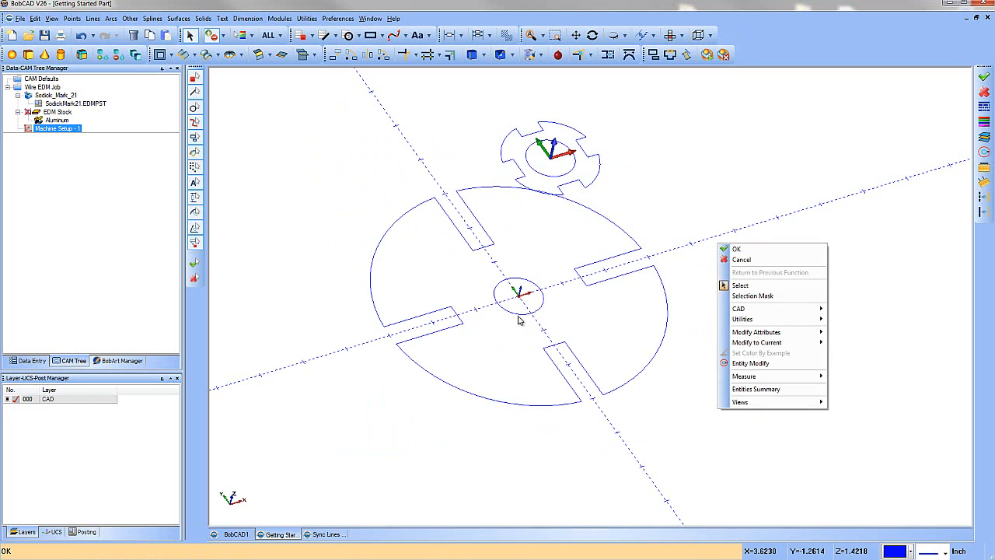
{"action": "left_click", "coordinate": [746, 249]}
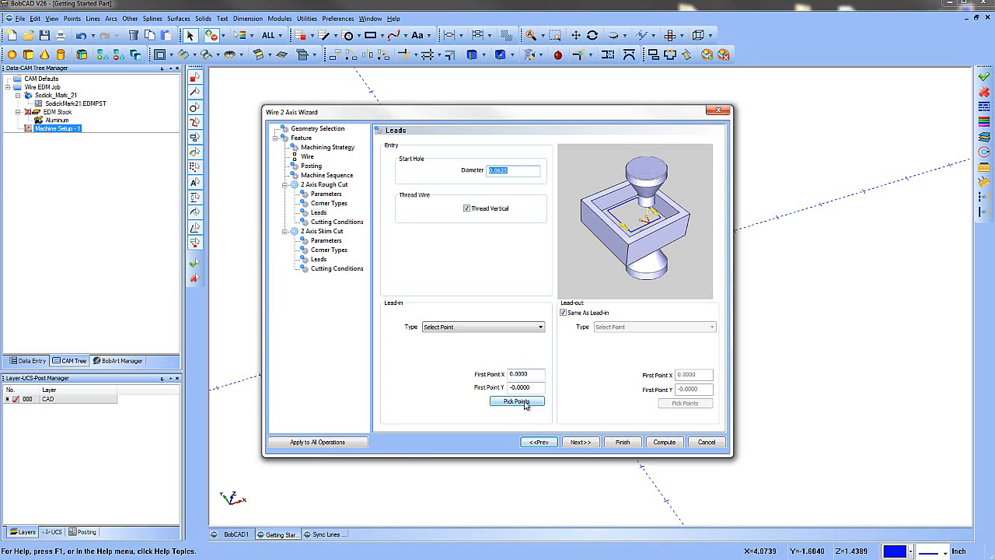
Apply the lead settings to all operations and review the rough cut's cutting conditions with its wire speed and tension.
{"action": "left_click", "coordinate": [311, 443]}
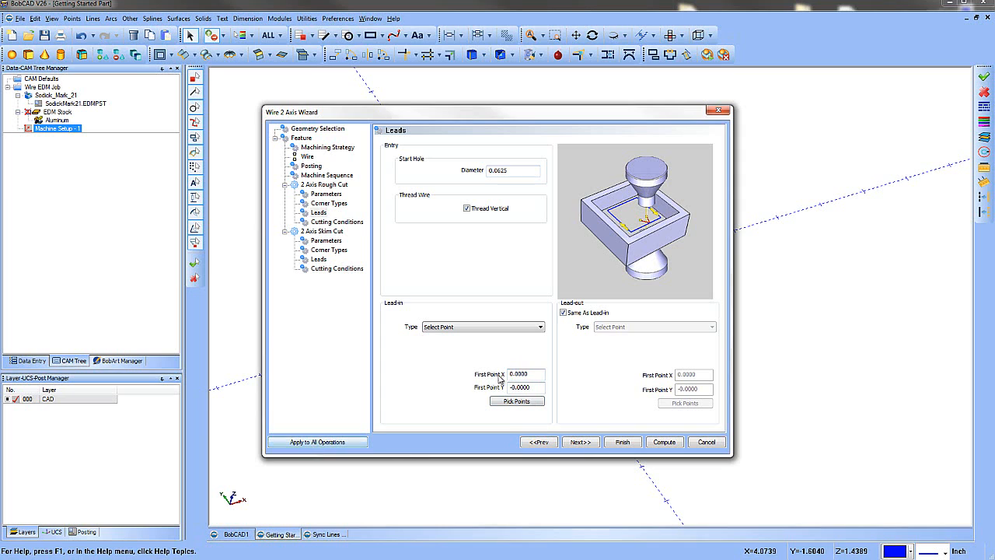
{"action": "left_click", "coordinate": [319, 259]}
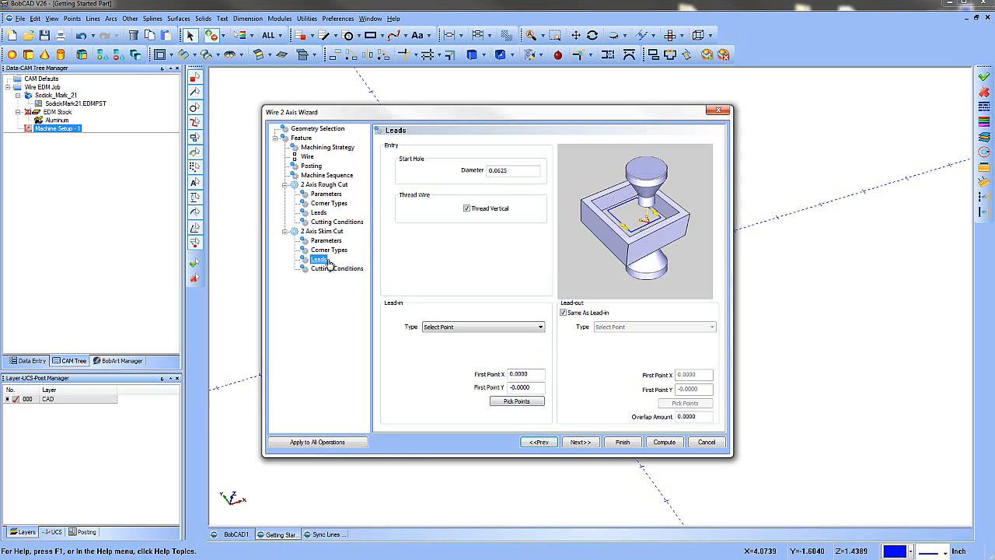
{"action": "left_click", "coordinate": [327, 222]}
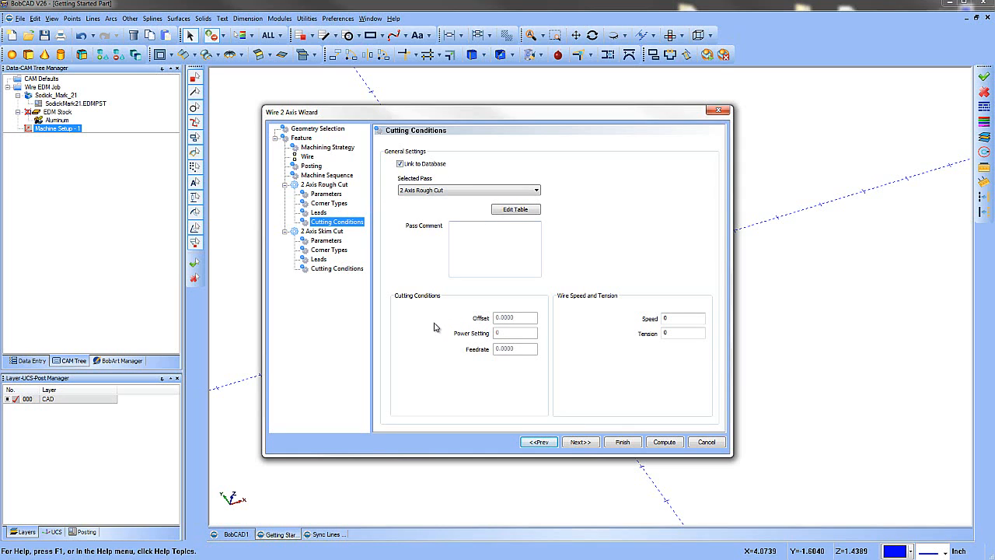
{"action": "left_click", "coordinate": [666, 318]}
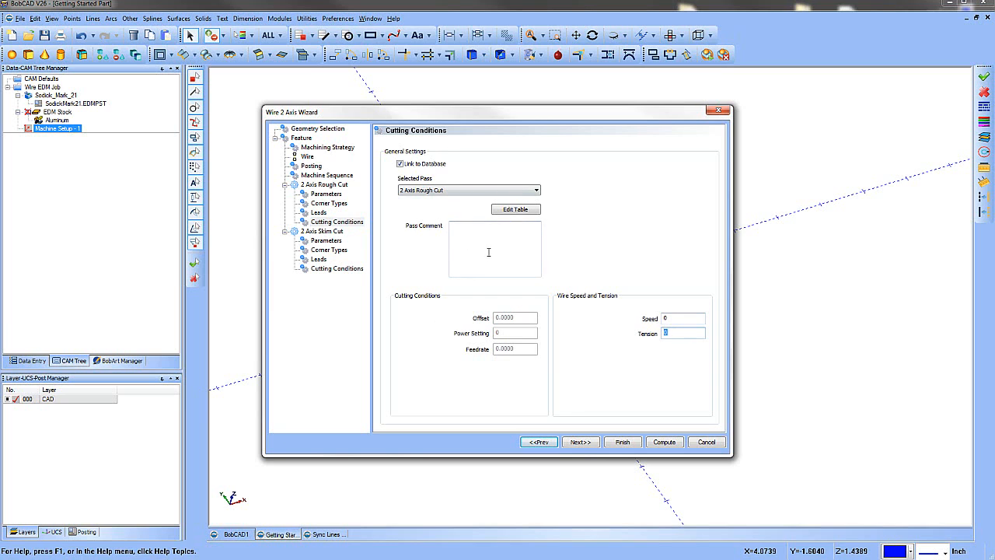
Try Reverse Skims for the 2 Axis Skim Cut, return to Skims in the Same Direction, and set 3 skim passes.
{"action": "left_click", "coordinate": [581, 441]}
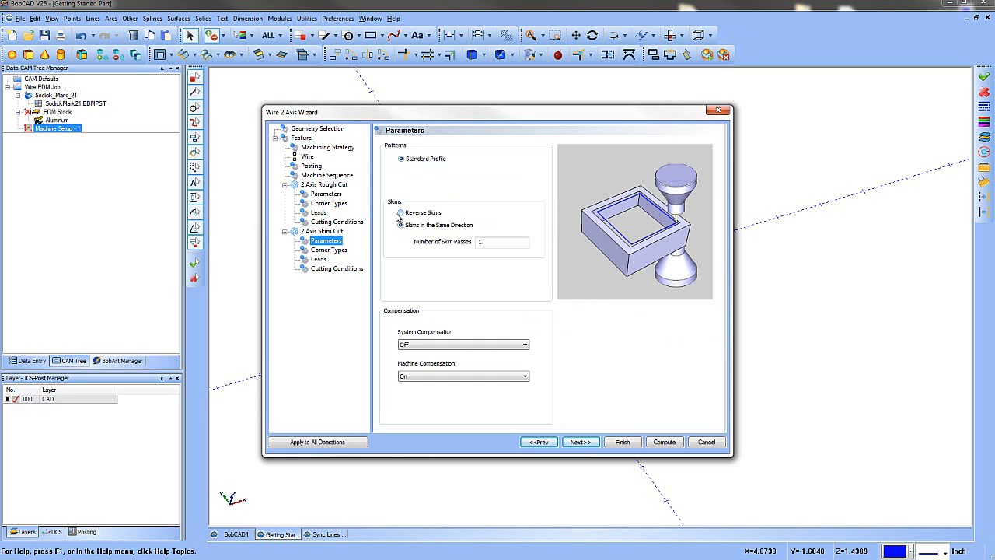
{"action": "left_click", "coordinate": [400, 212]}
{"action": "left_click", "coordinate": [402, 226]}
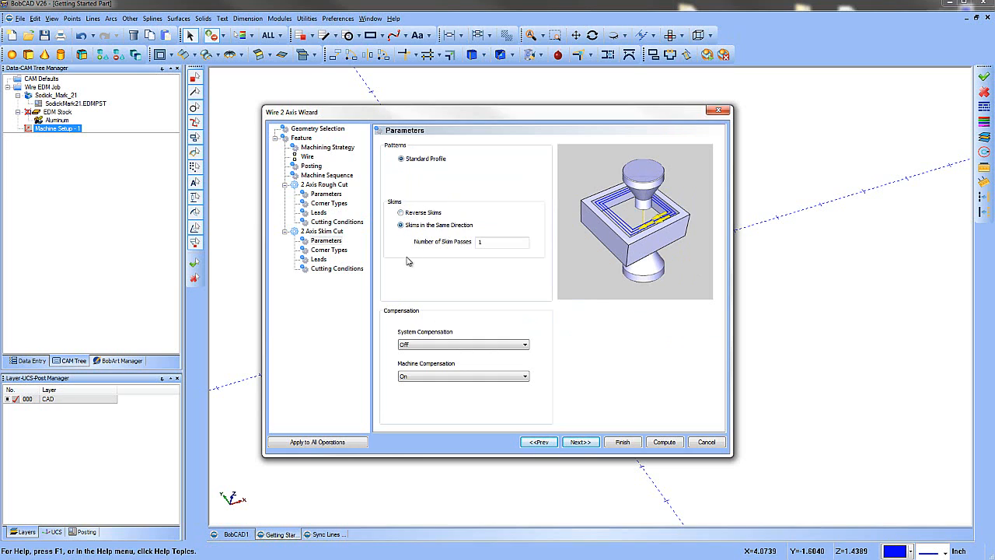
{"action": "double_click", "coordinate": [477, 242]}
Set the skim cut's System Compensation to On and its Machine Compensation to Off.
{"action": "left_click", "coordinate": [433, 346]}
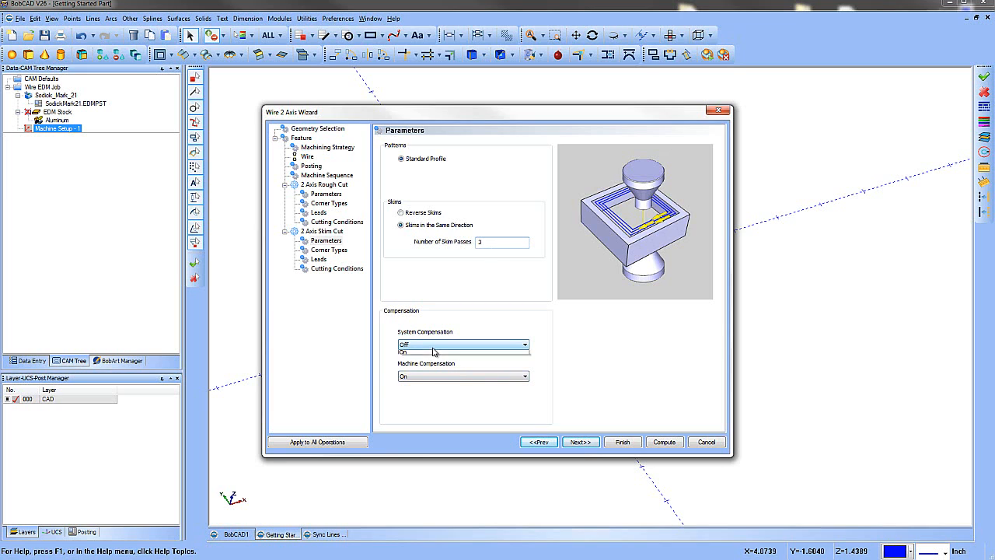
{"action": "left_click", "coordinate": [432, 361]}
{"action": "left_click", "coordinate": [435, 344]}
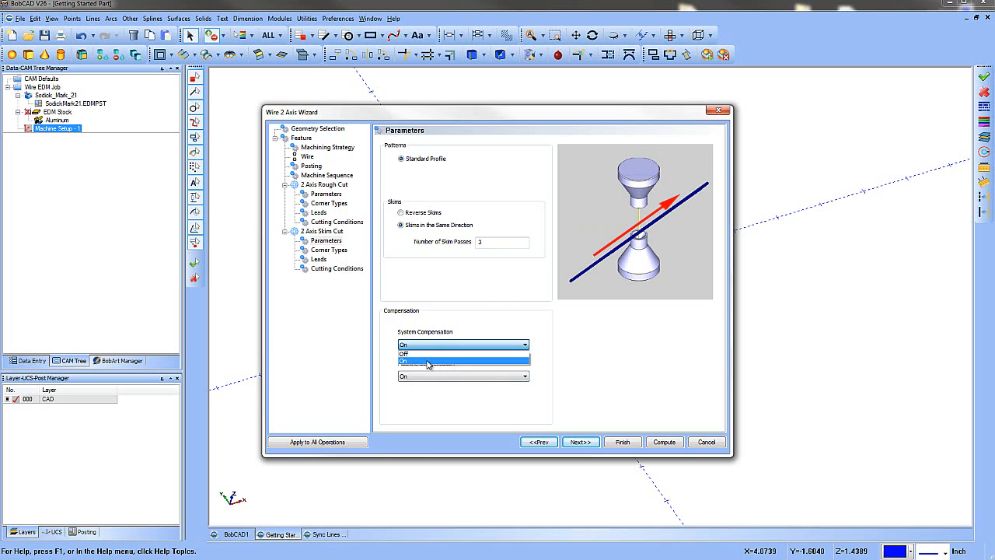
{"action": "left_click", "coordinate": [431, 360]}
{"action": "left_click", "coordinate": [430, 378]}
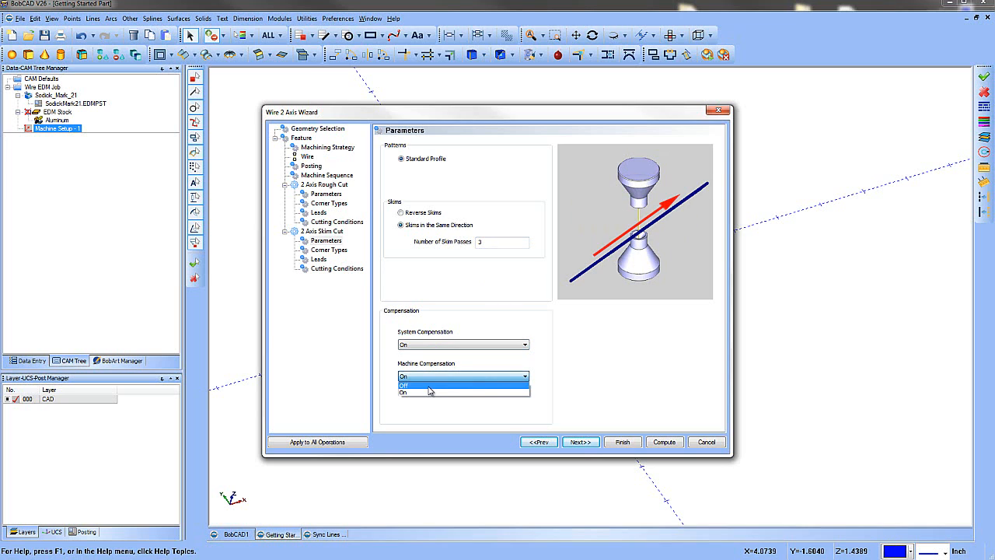
{"action": "left_click", "coordinate": [428, 386]}
Accept the skim cut's corner types and leads, and review the skim passes available in its cutting conditions.
{"action": "left_click", "coordinate": [575, 443]}
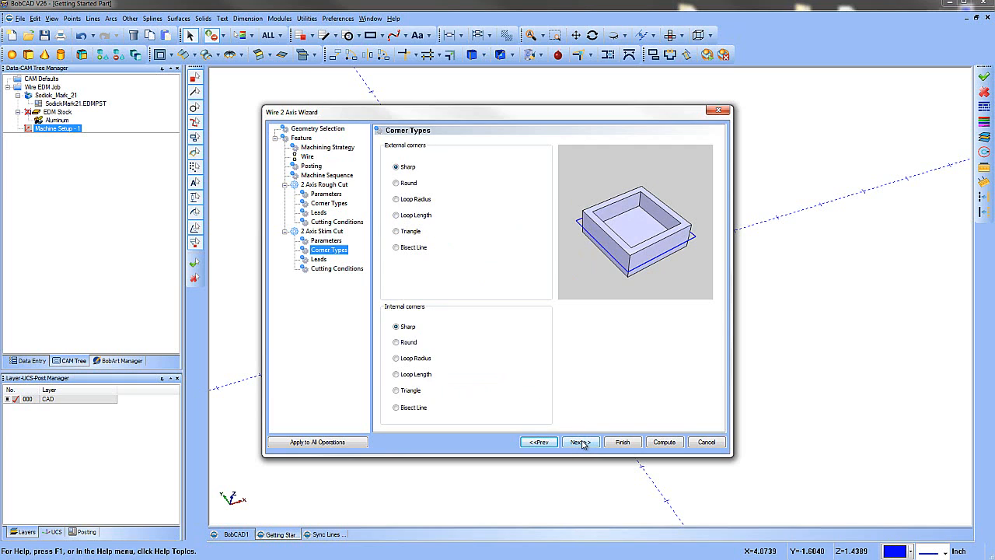
{"action": "left_click", "coordinate": [580, 442]}
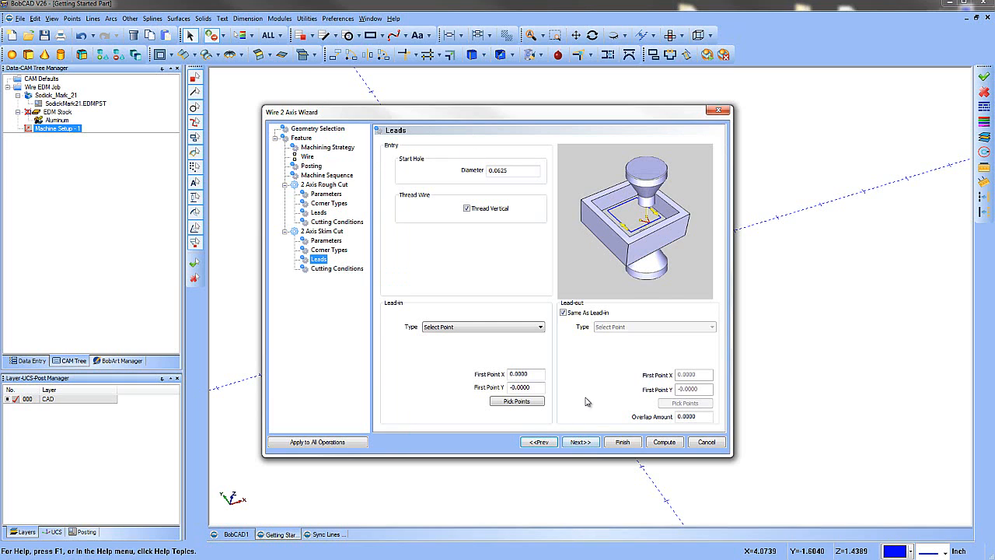
{"action": "left_click", "coordinate": [587, 443]}
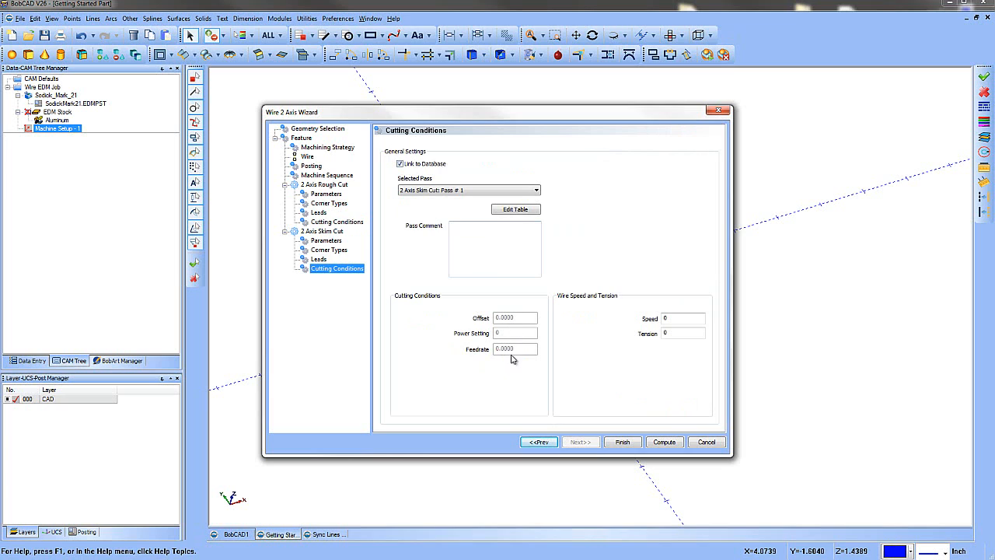
{"action": "left_click", "coordinate": [449, 190]}
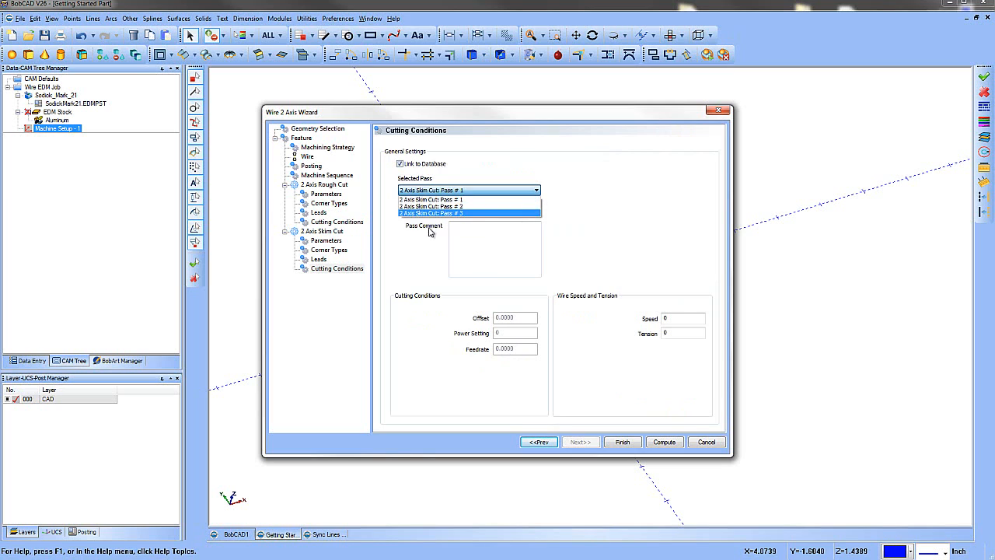
{"action": "left_click", "coordinate": [427, 236]}
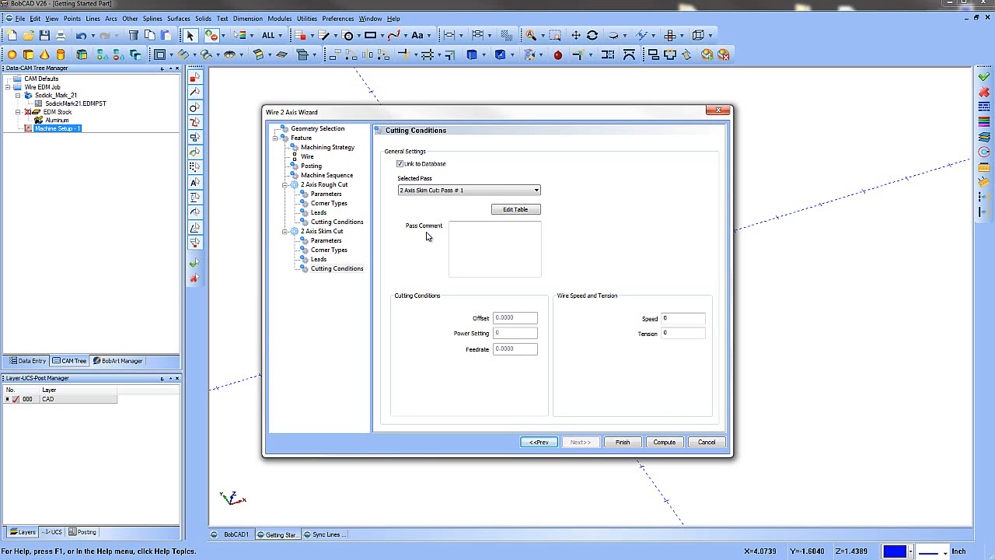
{"action": "left_click", "coordinate": [432, 193]}
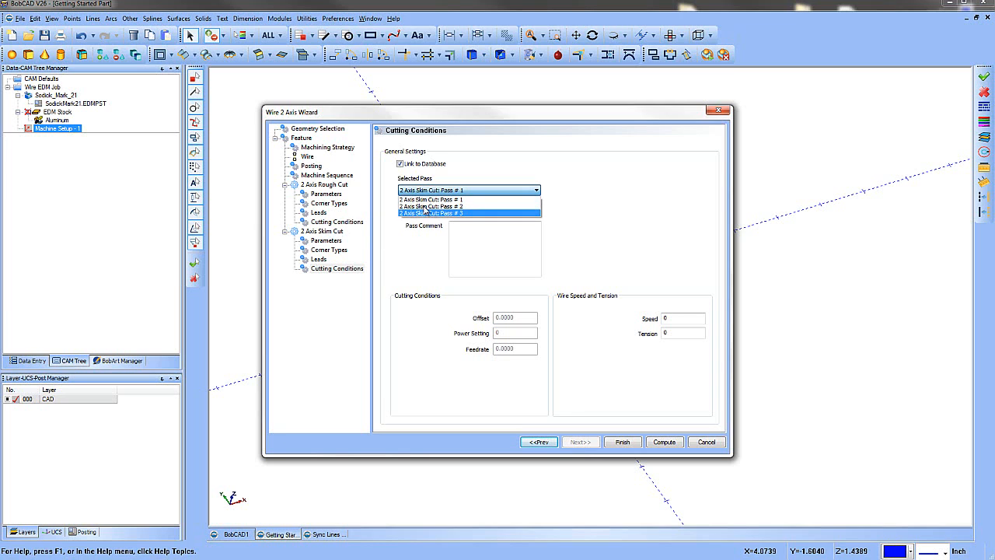
{"action": "left_click", "coordinate": [425, 260]}
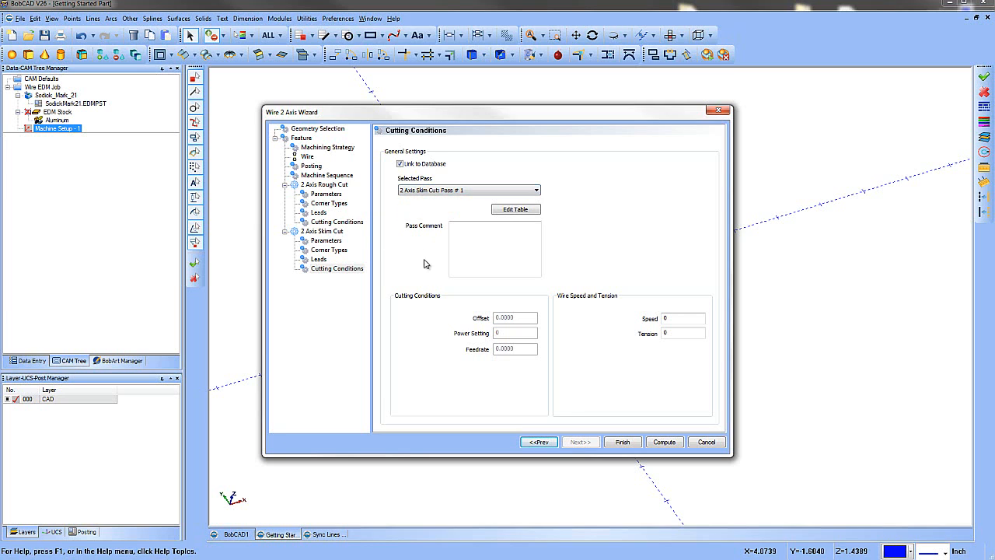
Set the Power Setting to 1 for the 2 Axis Rough Cut and all three skim passes in the cutting conditions table.
{"action": "left_click", "coordinate": [515, 209]}
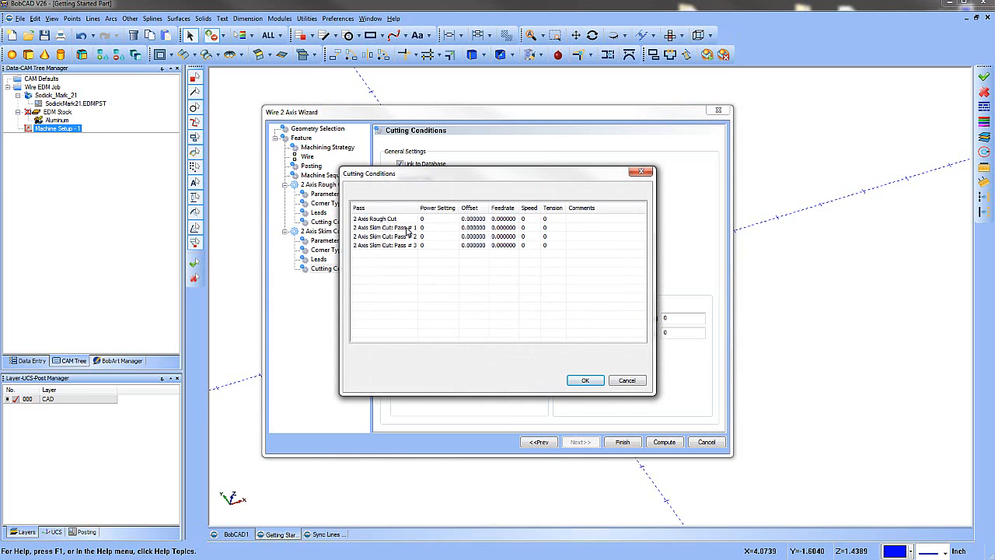
{"action": "left_click", "coordinate": [503, 218]}
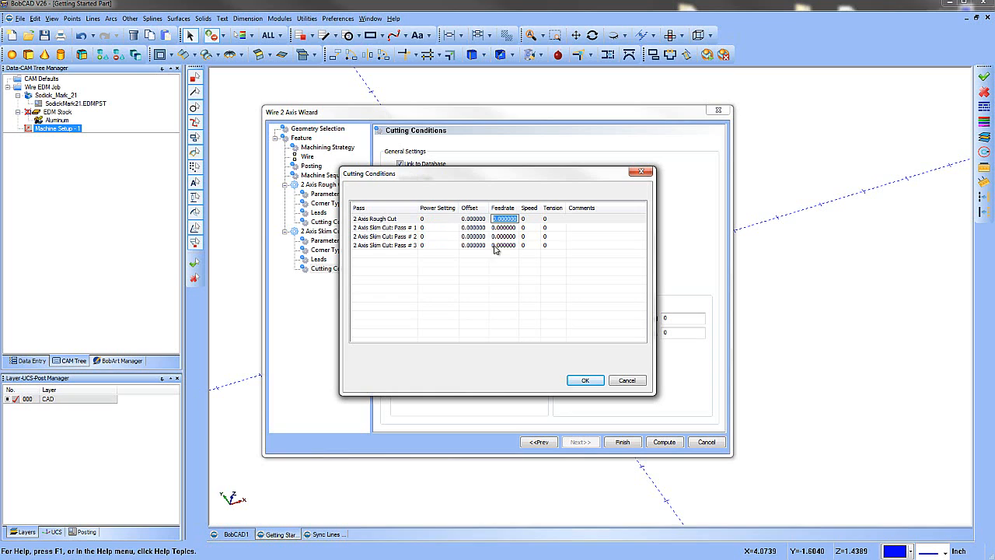
{"action": "left_click", "coordinate": [423, 219]}
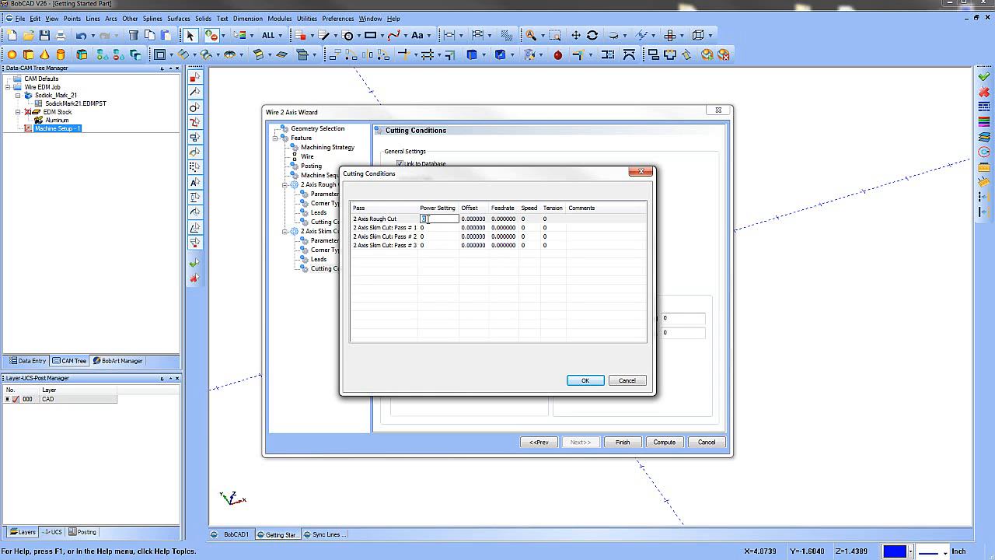
{"action": "left_click", "coordinate": [426, 228]}
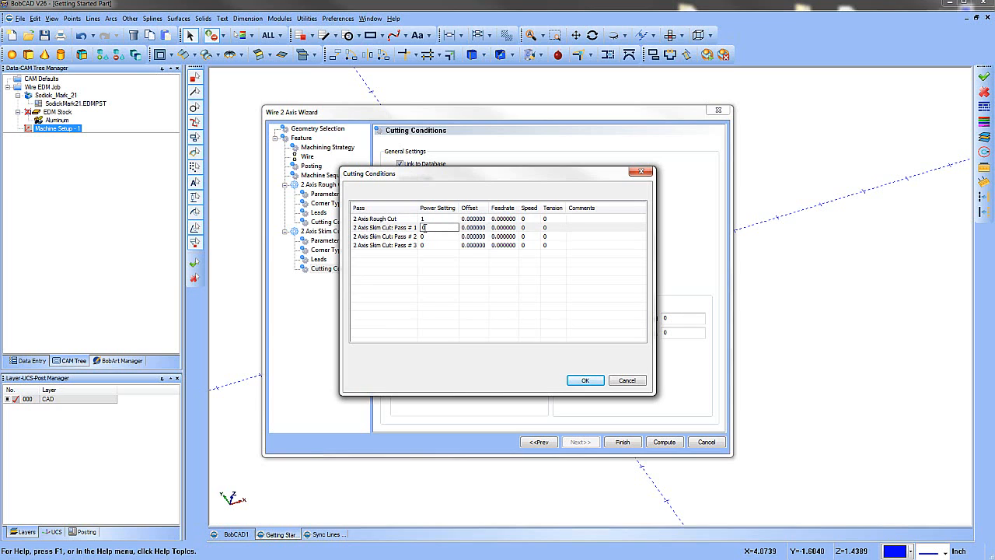
{"action": "left_click_drag", "start_coordinate": [428, 228], "coordinate": [420, 231]}
{"action": "type", "text": "1"}
{"action": "left_click", "coordinate": [425, 236]}
{"action": "type", "text": "1"}
{"action": "left_click", "coordinate": [424, 245]}
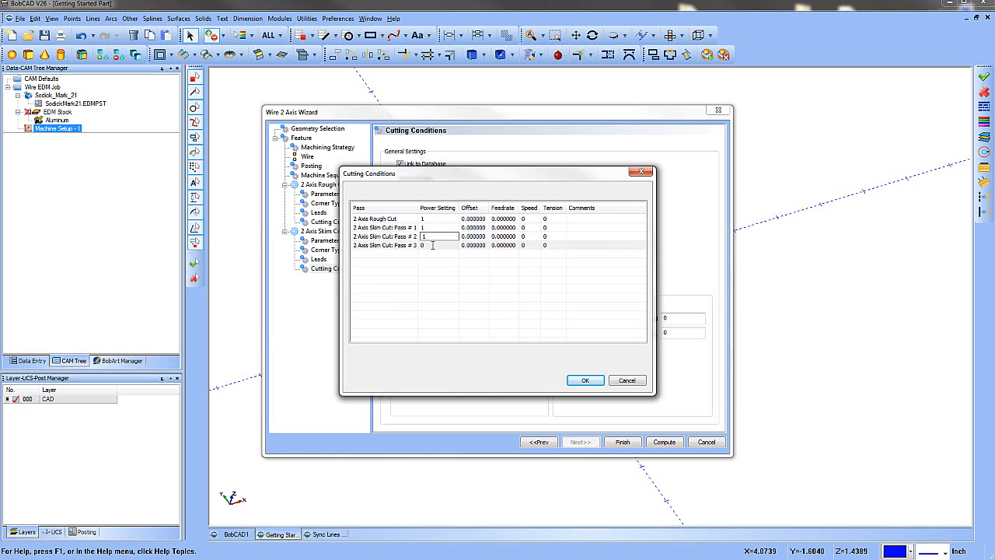
{"action": "type", "text": "1"}
{"action": "left_click", "coordinate": [584, 380]}
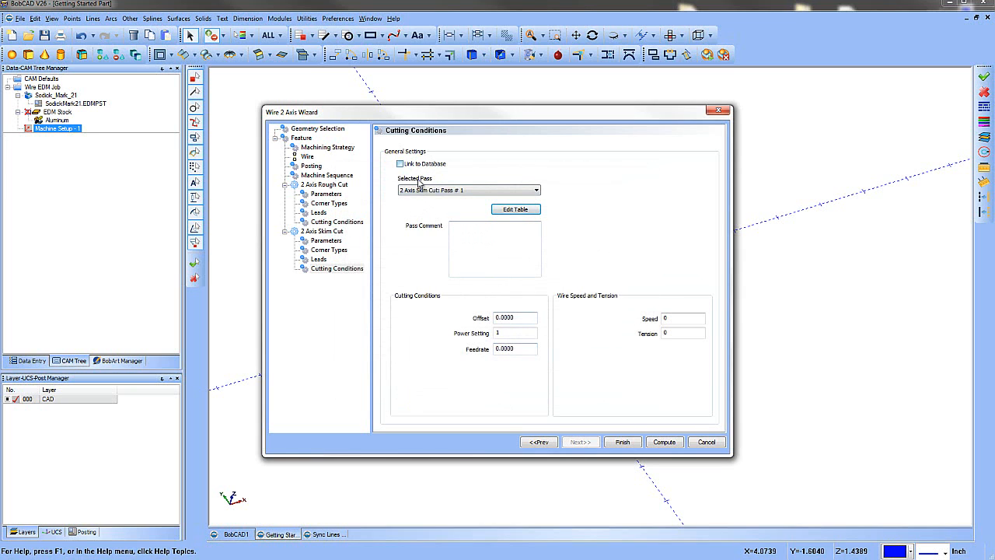
Select 2 Axis Skim Cut Pass # 2 and review its cutting conditions and the table of all passes.
{"action": "left_click", "coordinate": [482, 192]}
{"action": "left_click", "coordinate": [449, 206]}
{"action": "left_click", "coordinate": [513, 209]}
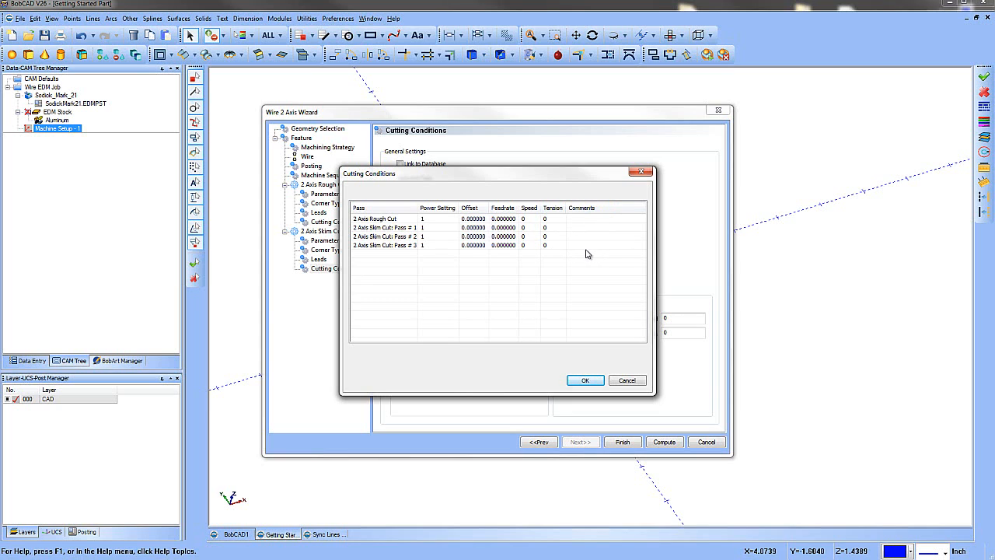
{"action": "left_click", "coordinate": [585, 381]}
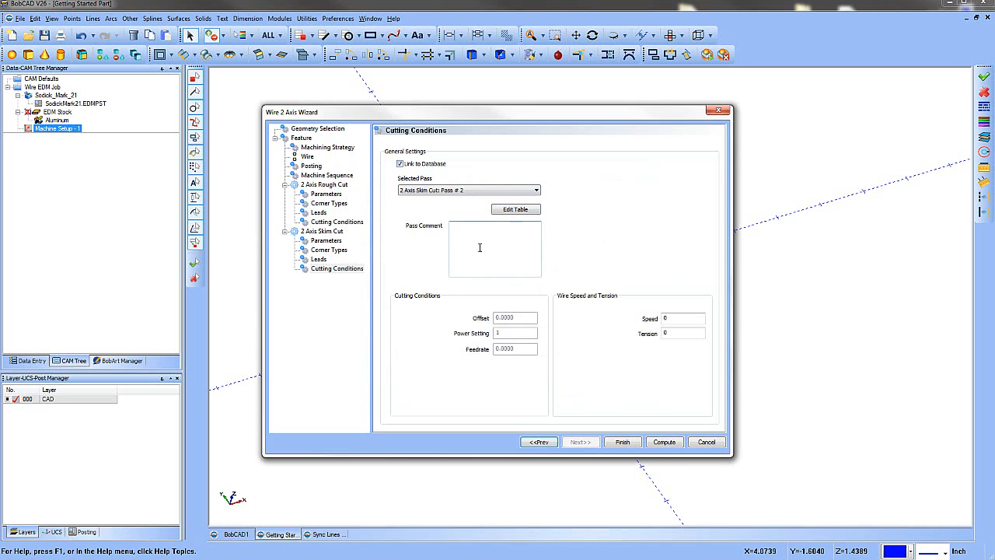
{"action": "left_click", "coordinate": [484, 191]}
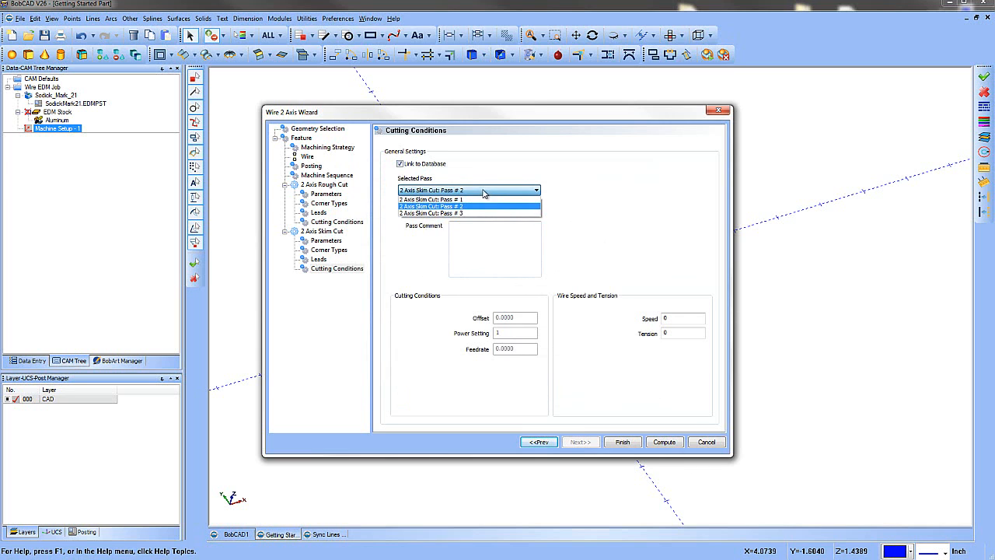
{"action": "left_click", "coordinate": [611, 229]}
Compute the 2 Axis Inside feature's toolpath and inspect it around the upper and lower circles.
{"action": "left_click", "coordinate": [665, 441]}
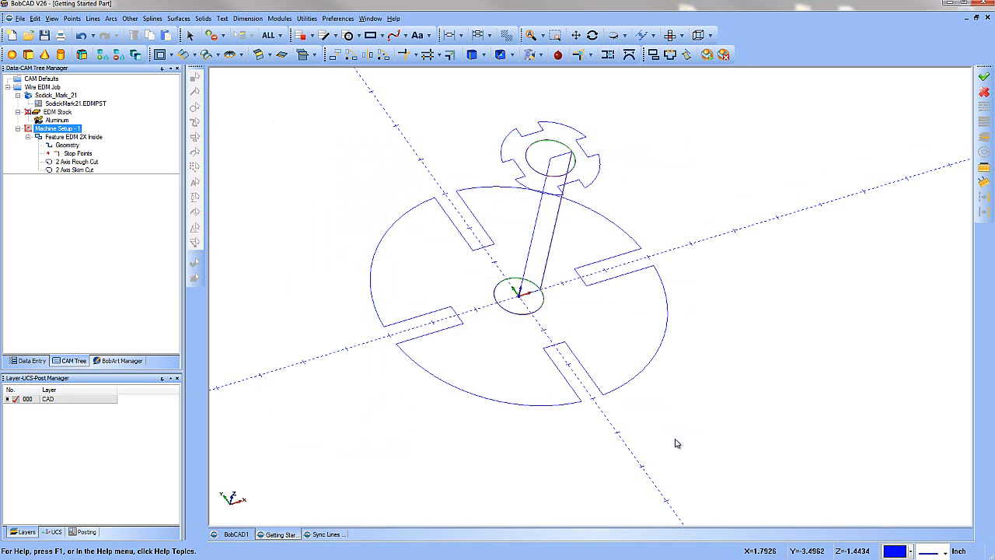
{"action": "middle_click_drag", "start_coordinate": [562, 284], "coordinate": [556, 284]}
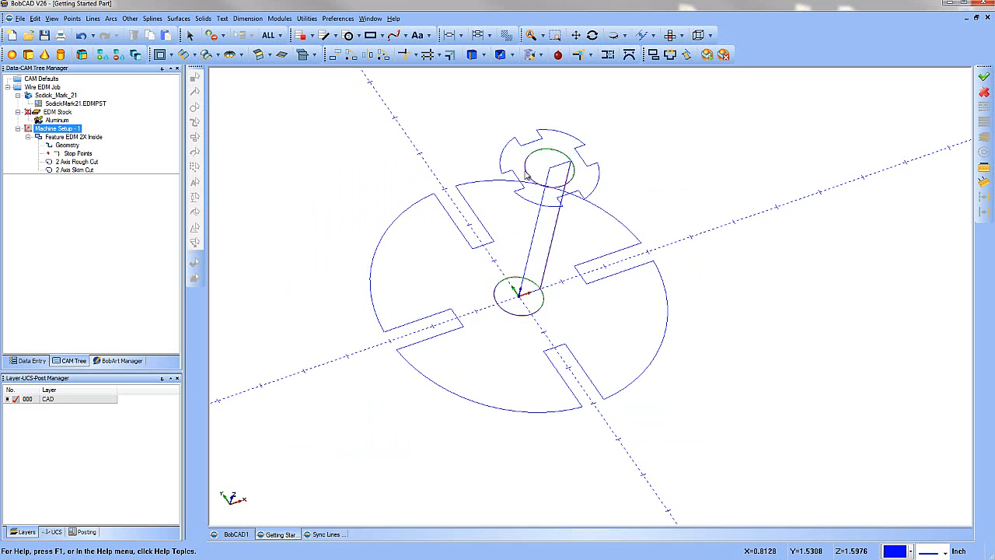
{"action": "scroll", "coordinate": [555, 196], "scroll_direction": "up", "scroll_amount": 5}
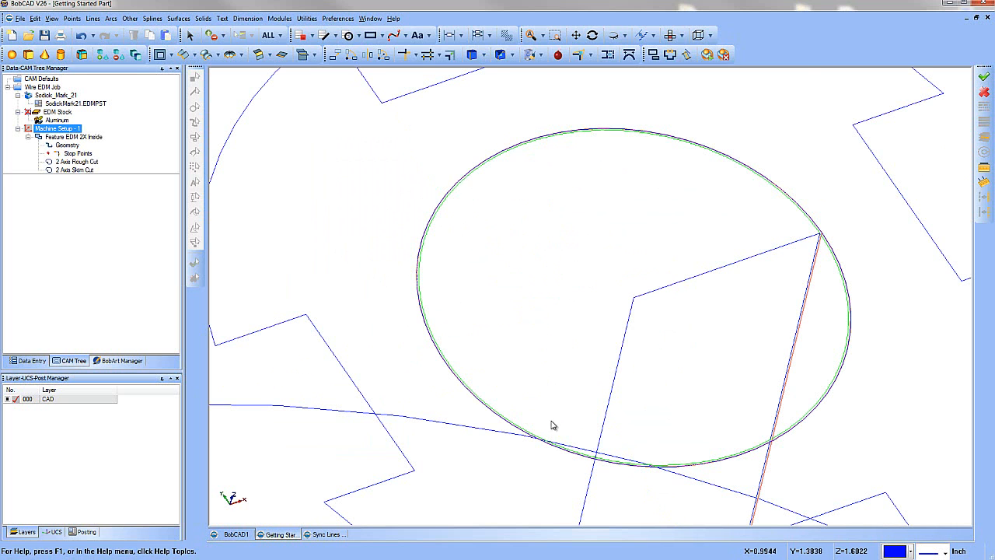
{"action": "scroll", "coordinate": [551, 425], "scroll_direction": "down", "scroll_amount": 8}
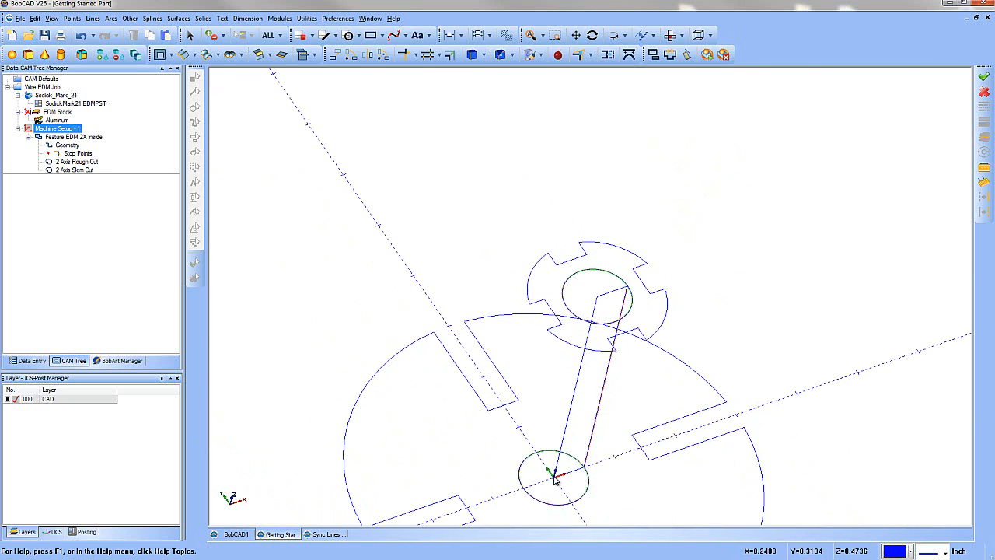
{"action": "left_click_drag", "start_coordinate": [505, 424], "coordinate": [622, 519]}
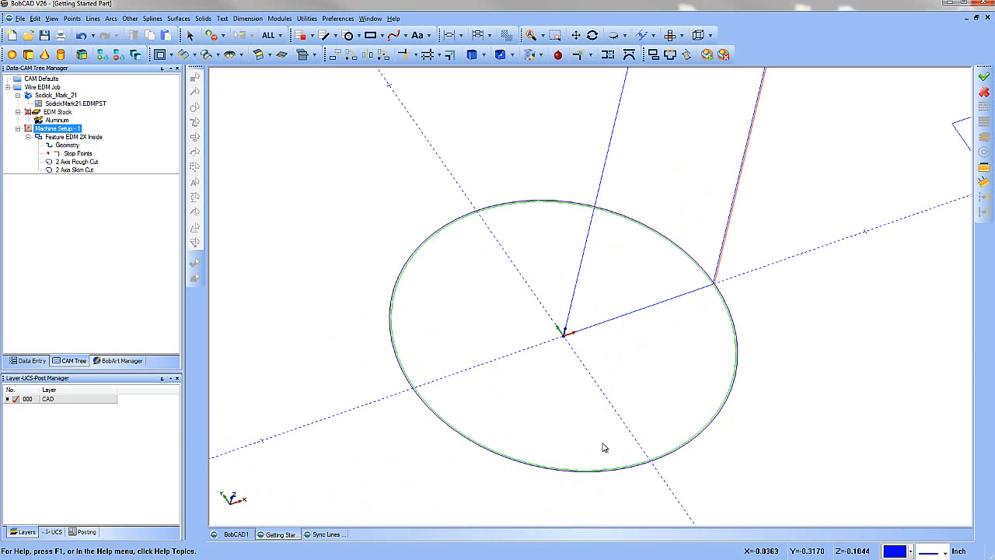
{"action": "scroll", "coordinate": [604, 447], "scroll_direction": "down", "scroll_amount": 1}
{"action": "scroll", "coordinate": [600, 443], "scroll_direction": "down", "scroll_amount": 4}
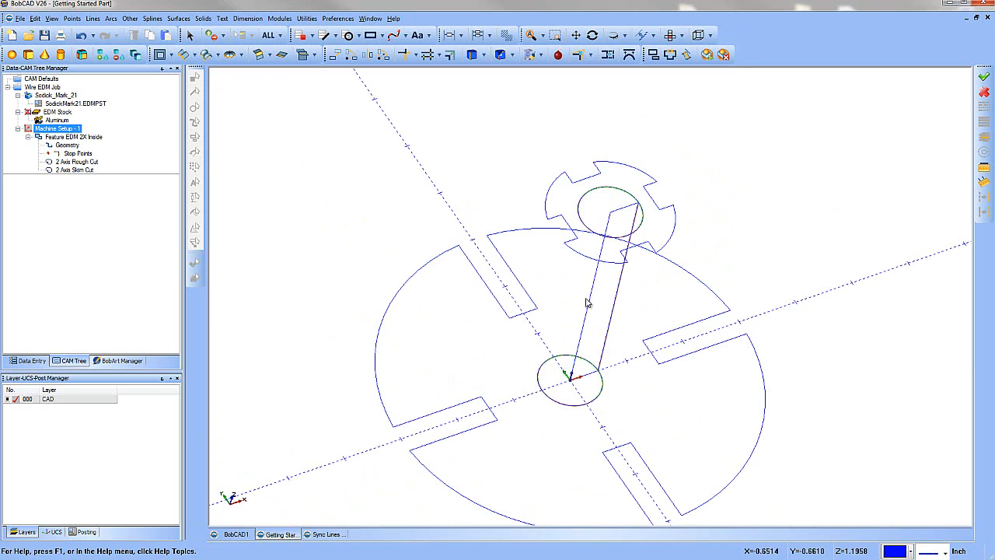
Collapse the 2 Axis Inside feature and add a 4 Axis Outside feature to Machine Setup - 1.
{"action": "left_click", "coordinate": [57, 138]}
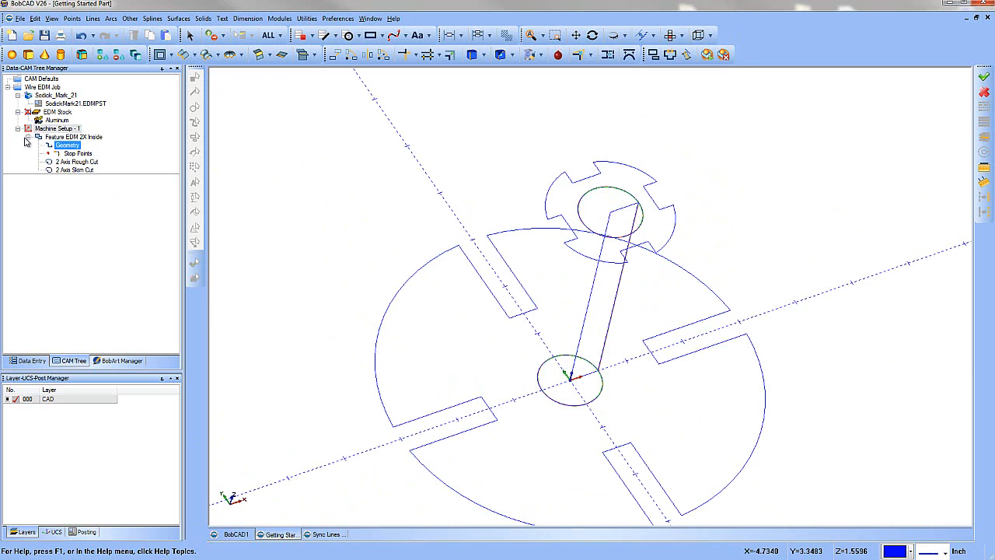
{"action": "left_click", "coordinate": [28, 137]}
{"action": "right_click", "coordinate": [47, 129]}
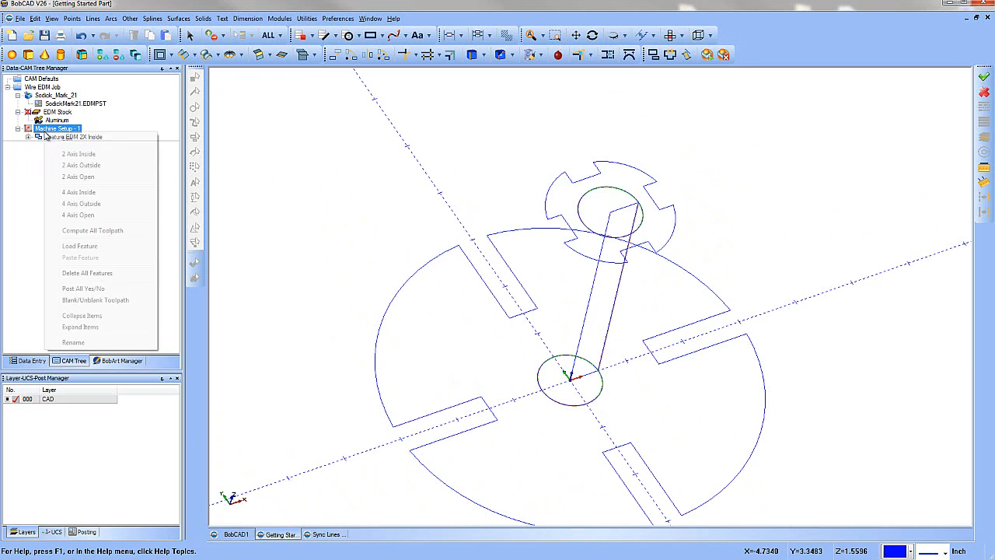
{"action": "left_click", "coordinate": [79, 204]}
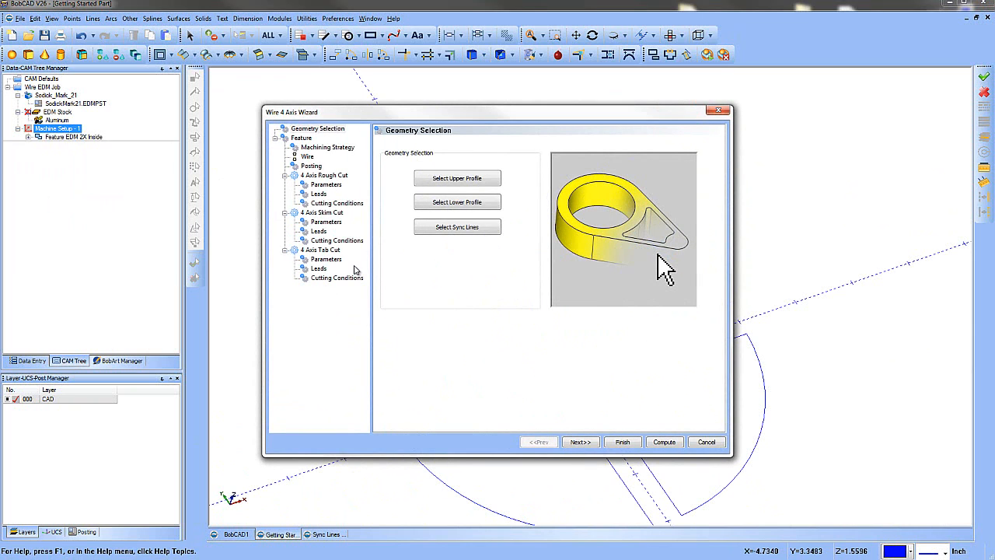
Assign the small notched outline as the feature's upper profile and the large slotted outline as its lower profile.
{"action": "left_click", "coordinate": [443, 180]}
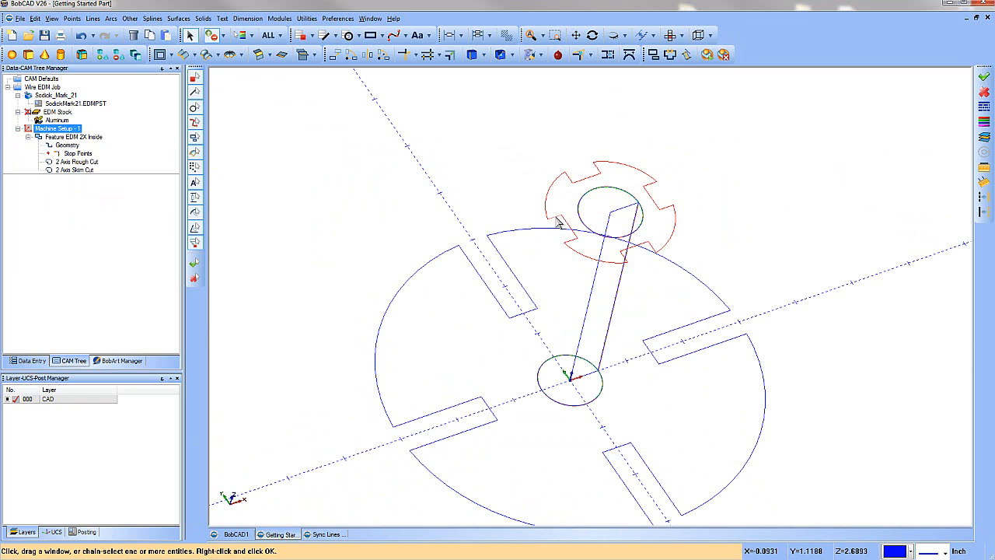
{"action": "right_click", "coordinate": [407, 216]}
{"action": "left_click", "coordinate": [413, 217]}
{"action": "left_click", "coordinate": [447, 204]}
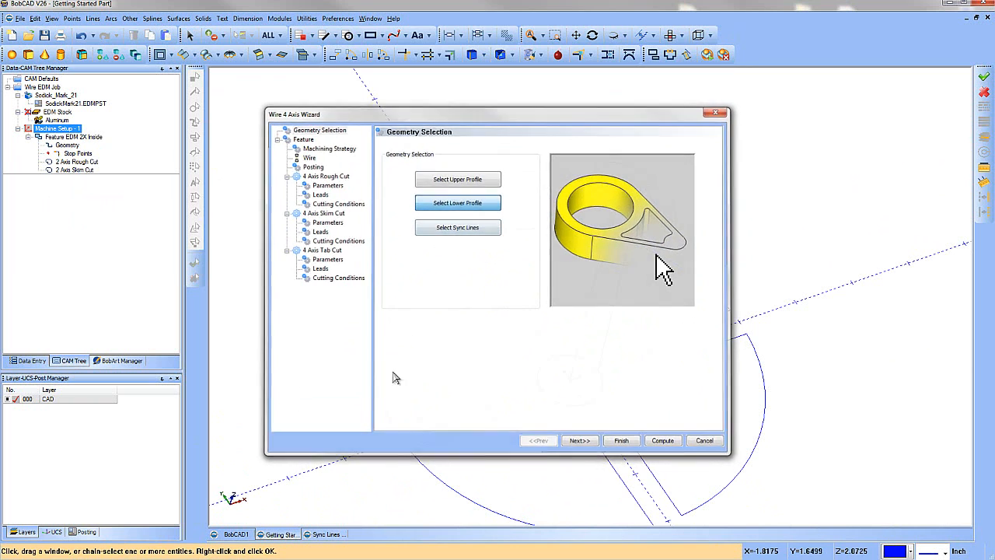
{"action": "right_click", "coordinate": [375, 264]}
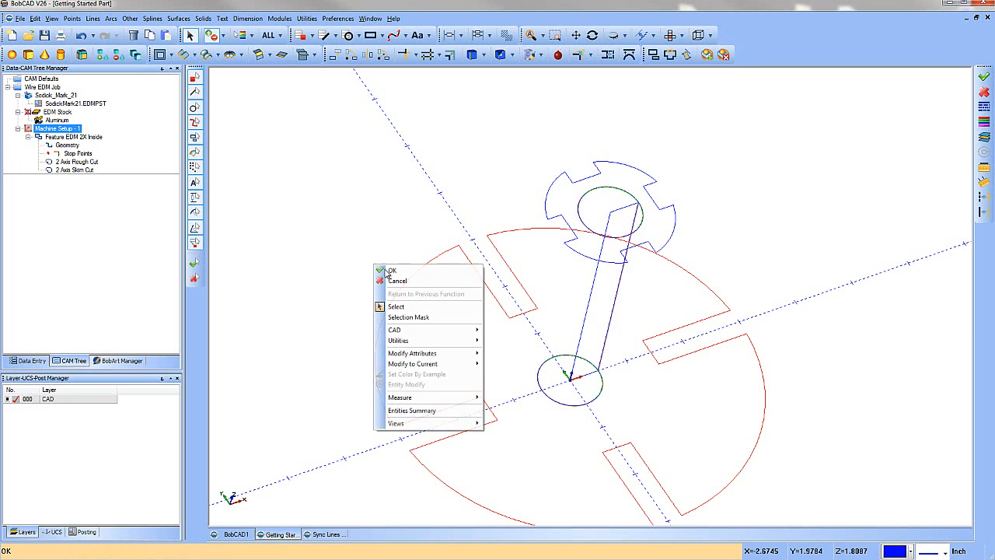
{"action": "left_click", "coordinate": [382, 269]}
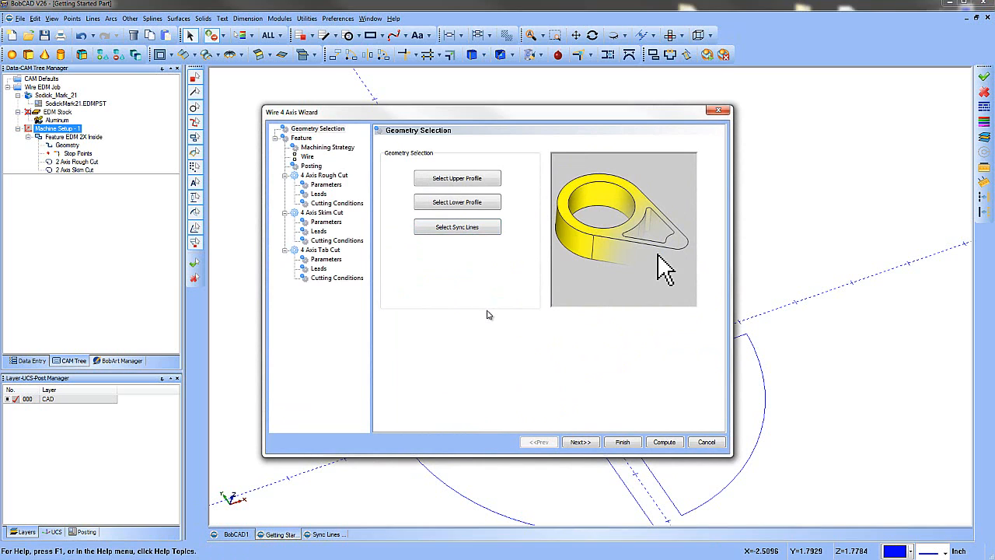
Set the 4 Axis feature's glue stop option to No Glue Stop and its sync option to By Entity.
{"action": "left_click", "coordinate": [580, 441]}
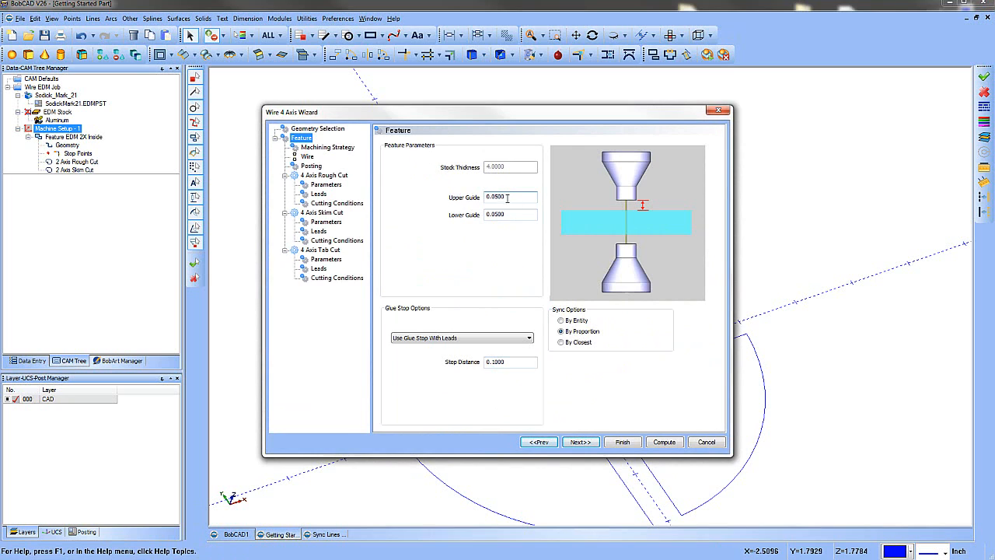
{"action": "left_click", "coordinate": [440, 341]}
{"action": "left_click", "coordinate": [436, 346]}
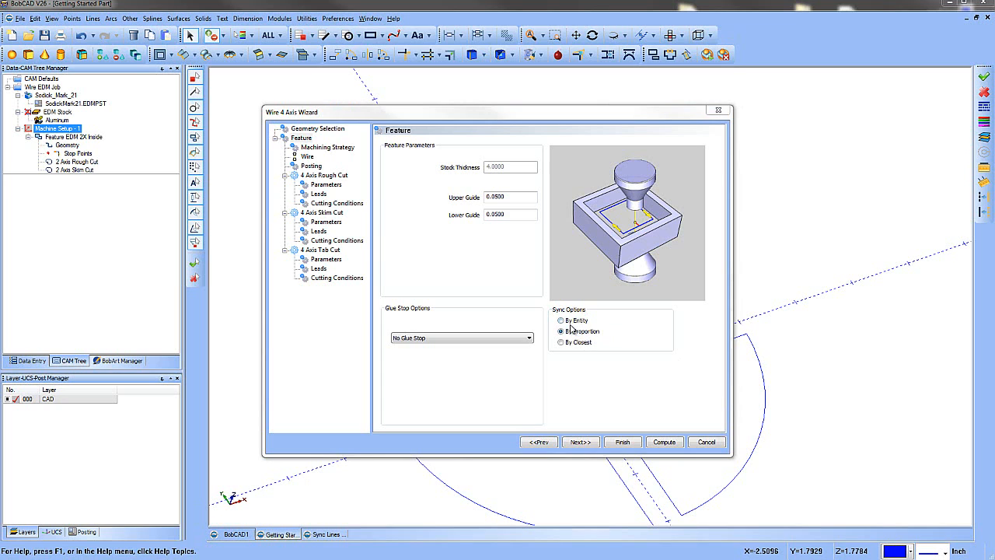
{"action": "left_click", "coordinate": [561, 320]}
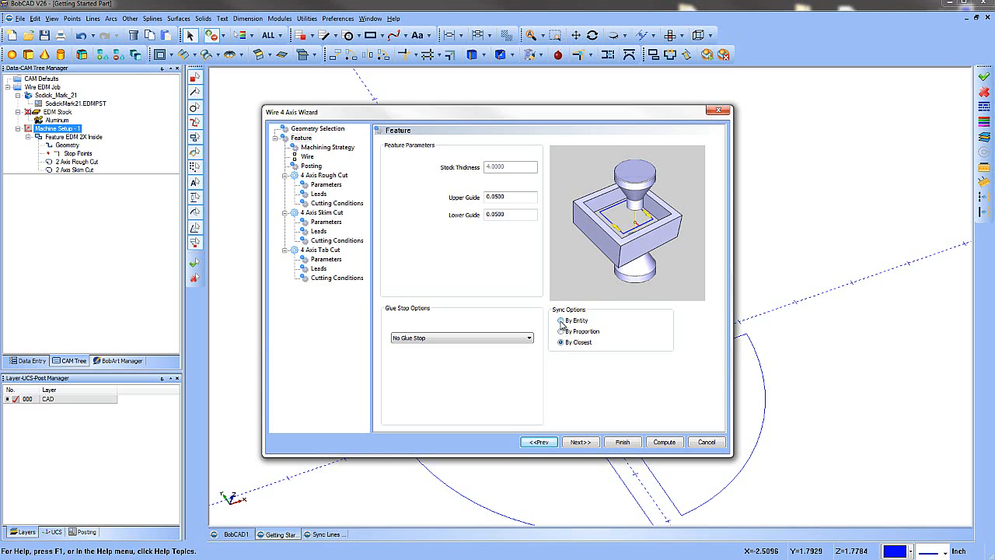
{"action": "left_click", "coordinate": [561, 321]}
Keep Strategy 1 with its rough and skim cuts, accept the wire parameters, and proceed to the posting settings.
{"action": "left_click", "coordinate": [581, 442]}
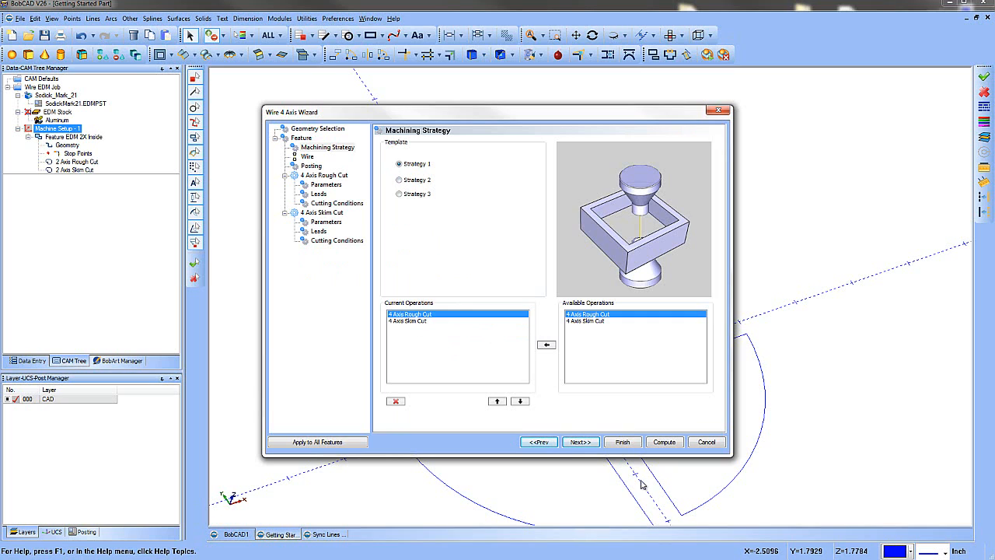
{"action": "left_click", "coordinate": [581, 442]}
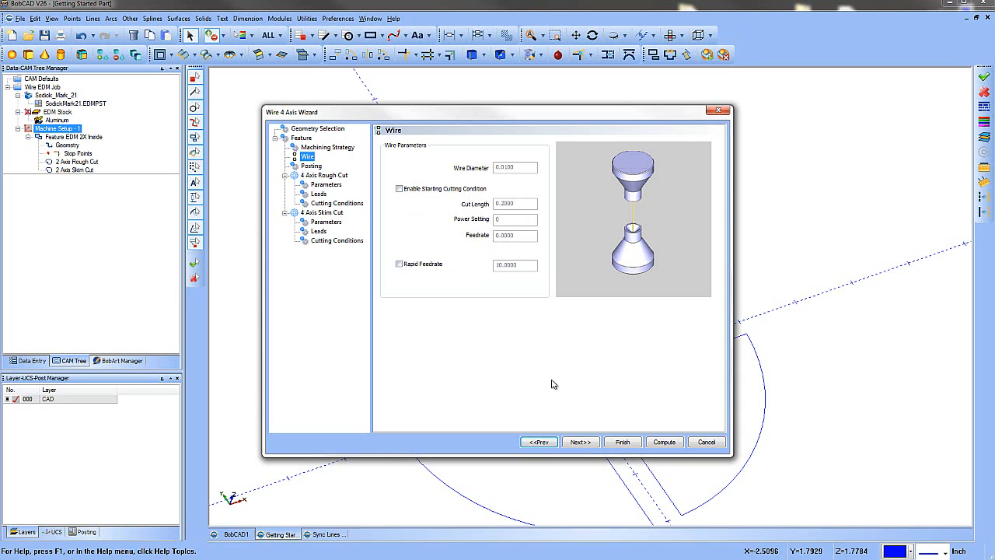
{"action": "left_click", "coordinate": [580, 443]}
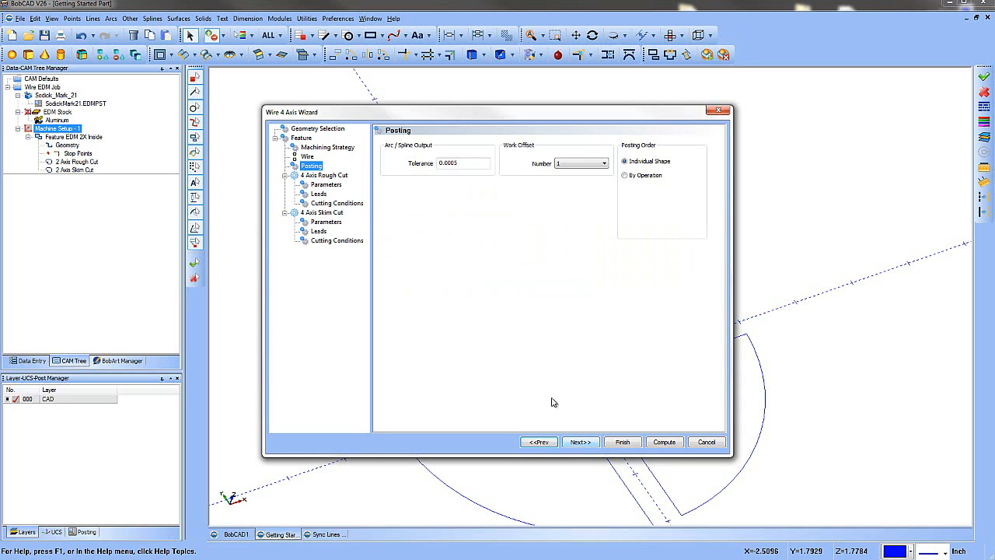
Set the 4 Axis Rough Cut's system compensation to On and its machine compensation to Off.
{"action": "left_click", "coordinate": [576, 442]}
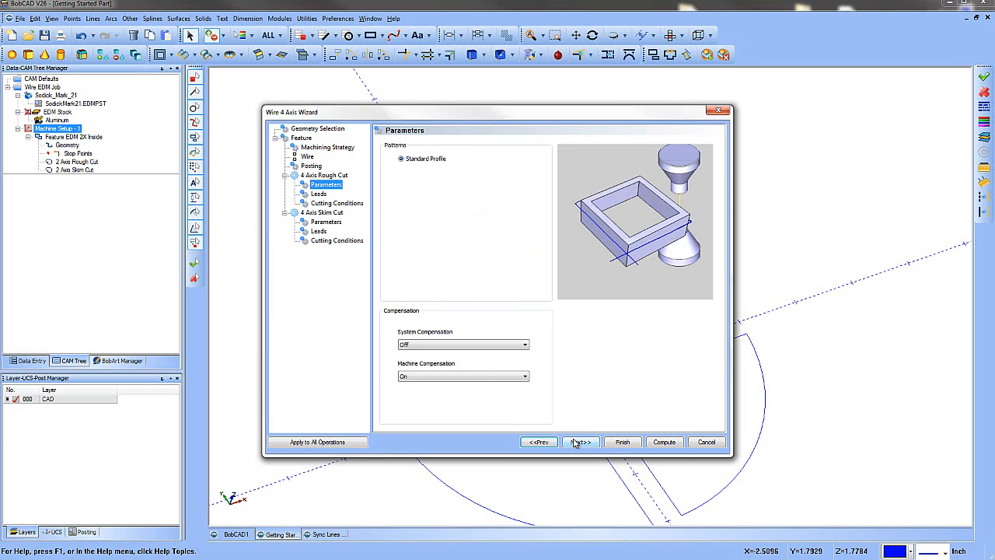
{"action": "left_click", "coordinate": [410, 344]}
{"action": "left_click", "coordinate": [417, 361]}
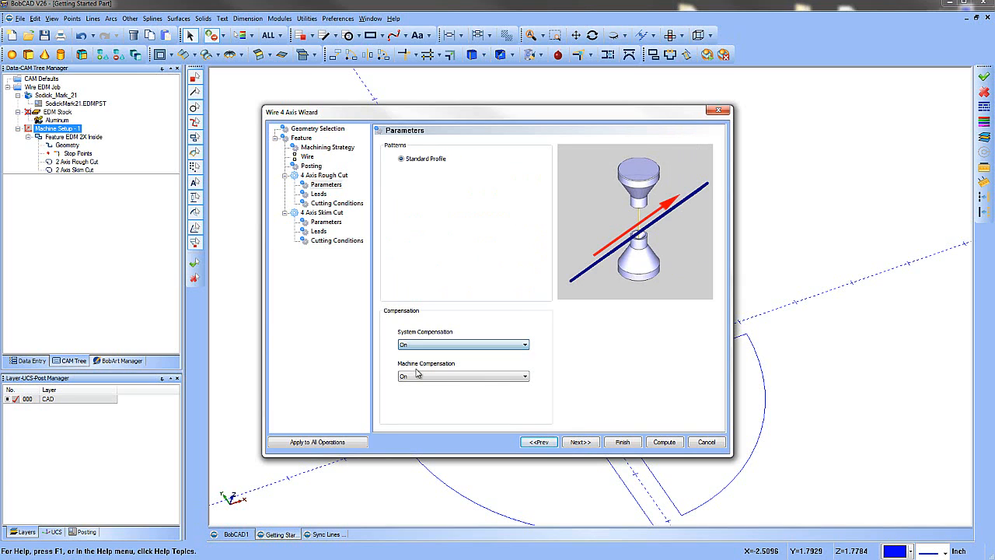
{"action": "left_click", "coordinate": [420, 376]}
{"action": "left_click", "coordinate": [470, 385]}
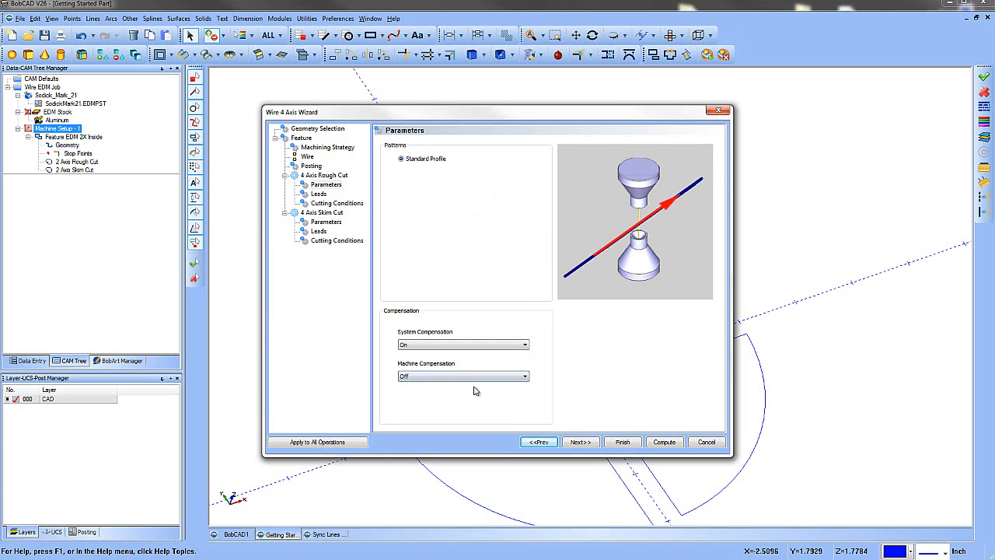
Keep the Perpendicular lead-in type, set the lead-in length to 0.25, and apply the leads to all operations.
{"action": "left_click", "coordinate": [579, 442]}
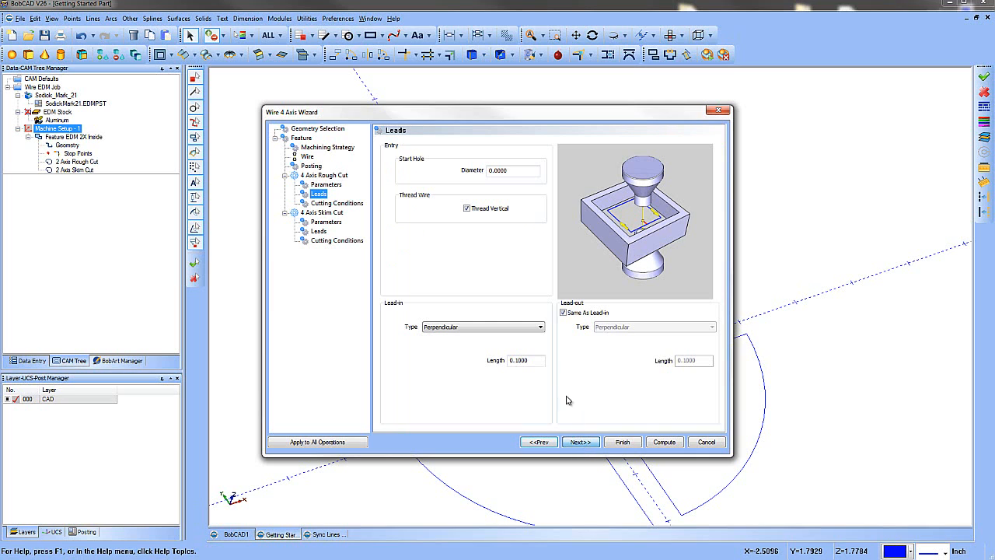
{"action": "left_click", "coordinate": [509, 170]}
{"action": "left_click_drag", "start_coordinate": [509, 169], "coordinate": [485, 173]}
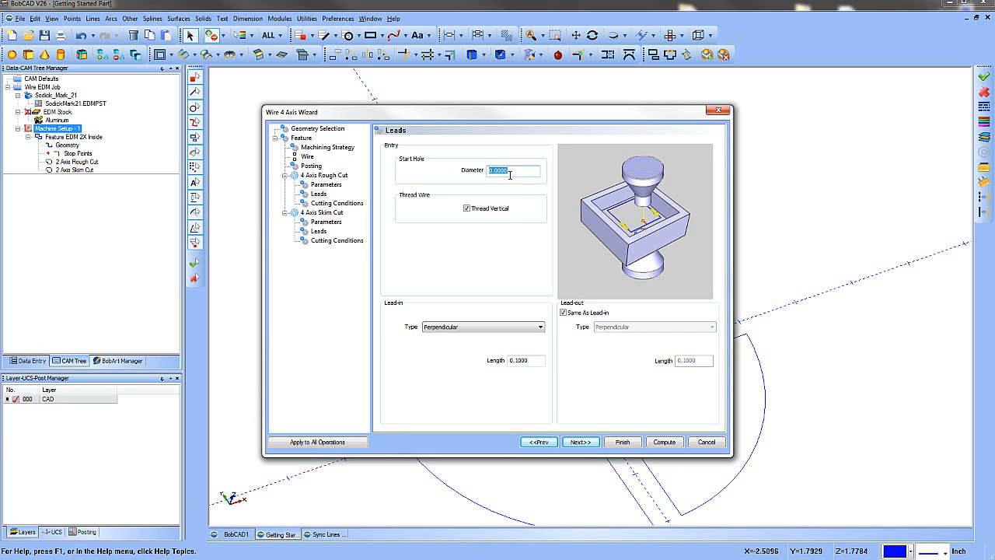
{"action": "left_click", "coordinate": [456, 328]}
{"action": "left_click", "coordinate": [445, 352]}
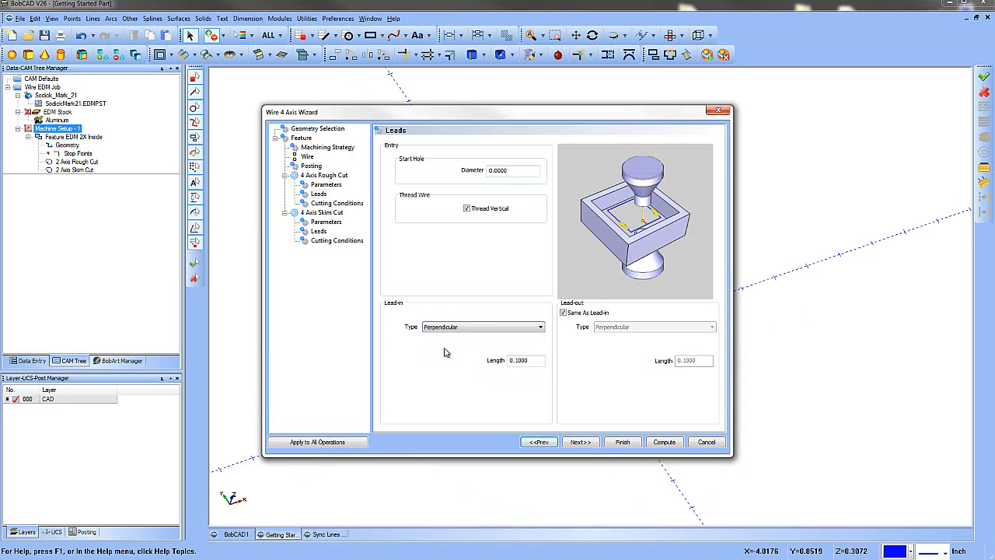
{"action": "double_click", "coordinate": [510, 360]}
{"action": "type", "text": ".25"}
{"action": "left_click", "coordinate": [331, 444]}
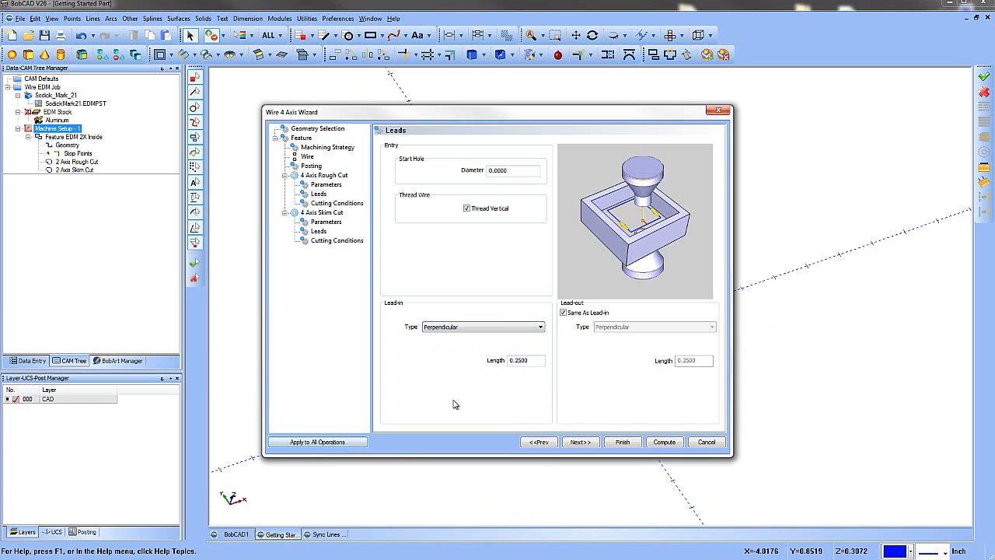
Review the cutting conditions table for the 4 Axis Rough Cut and accept its values.
{"action": "left_click", "coordinate": [585, 442]}
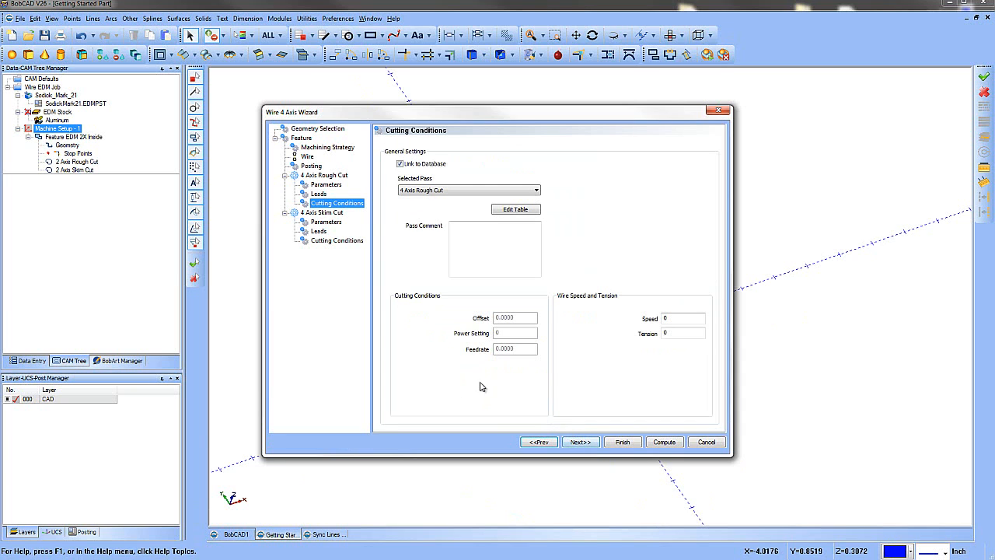
{"action": "left_click", "coordinate": [516, 212]}
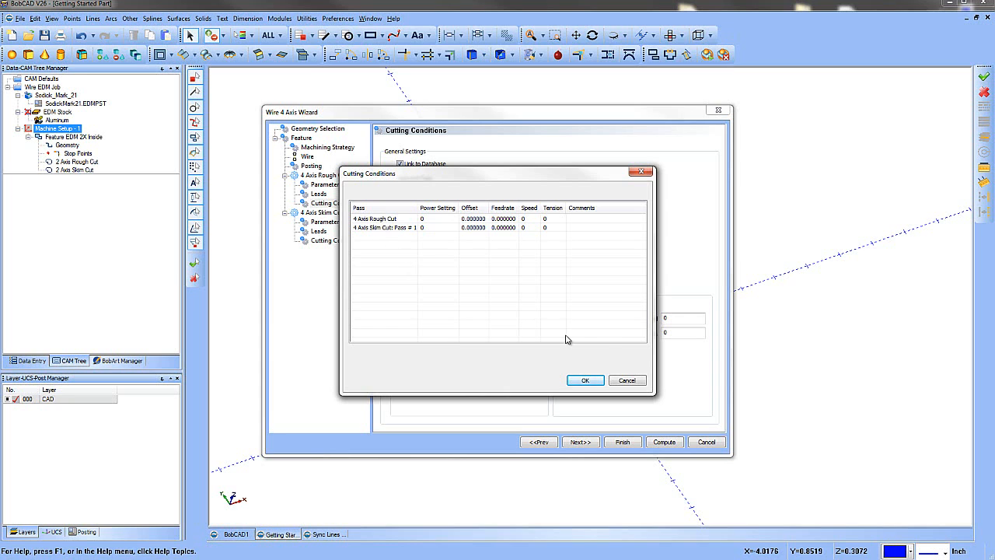
{"action": "left_click", "coordinate": [584, 380]}
For the 4 Axis Skim Cut, keep 1 skim pass and set system compensation On and machine compensation Off.
{"action": "left_click", "coordinate": [579, 442]}
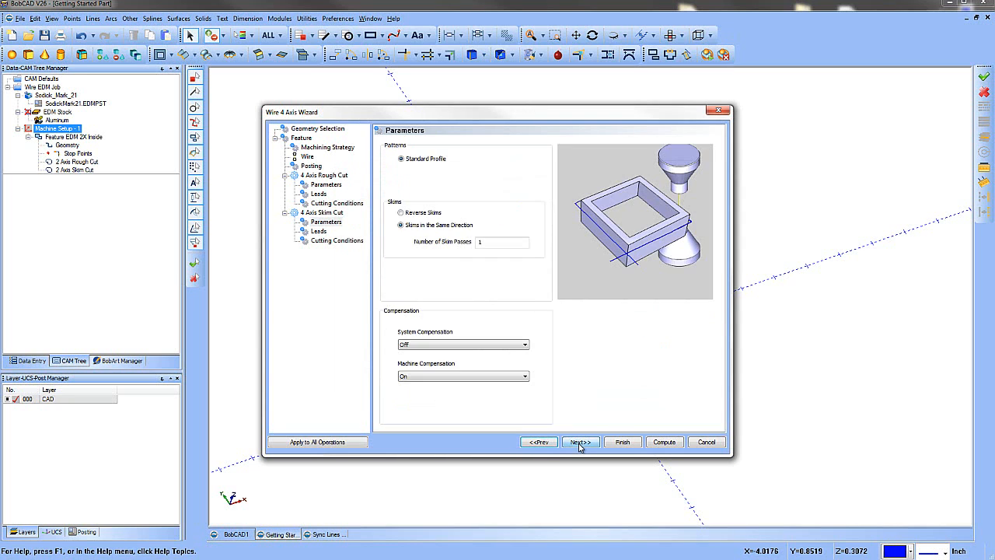
{"action": "left_click", "coordinate": [579, 443]}
{"action": "left_click", "coordinate": [539, 441]}
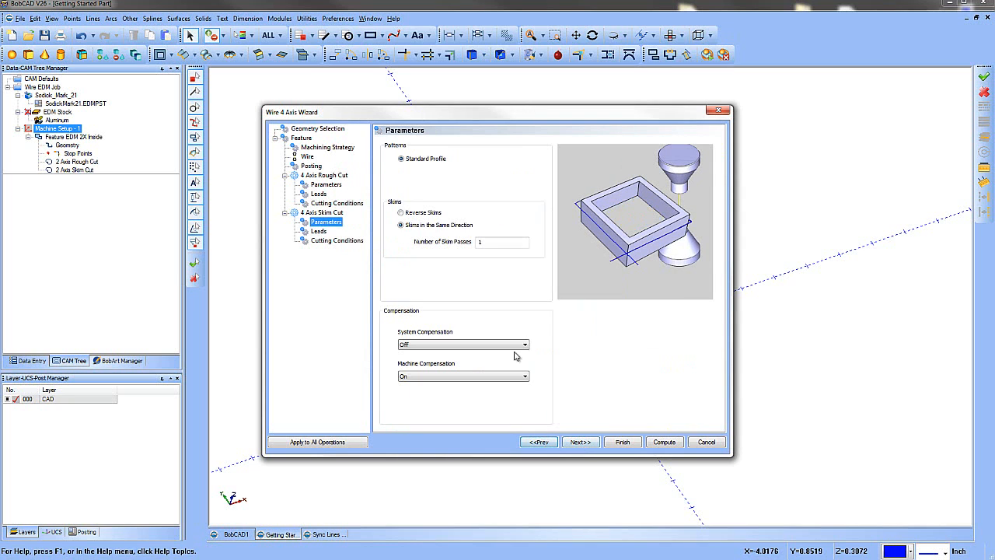
{"action": "double_click", "coordinate": [491, 241]}
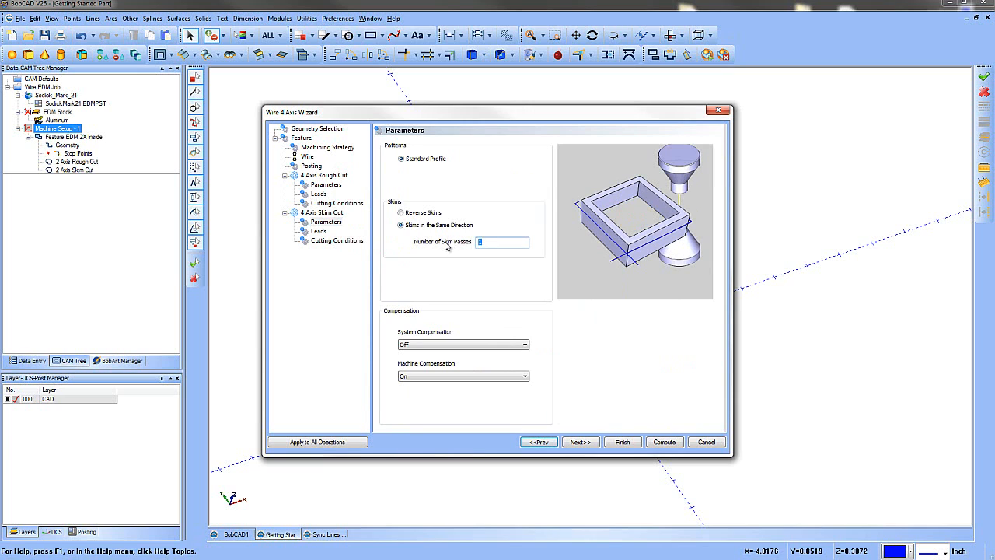
{"action": "left_click", "coordinate": [444, 344]}
{"action": "left_click", "coordinate": [439, 362]}
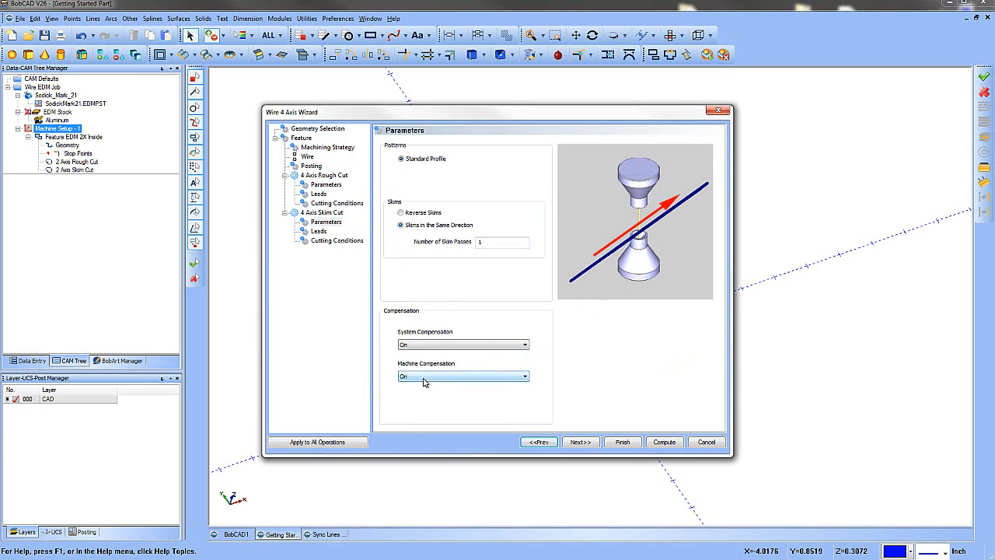
{"action": "left_click", "coordinate": [423, 377]}
{"action": "left_click", "coordinate": [432, 392]}
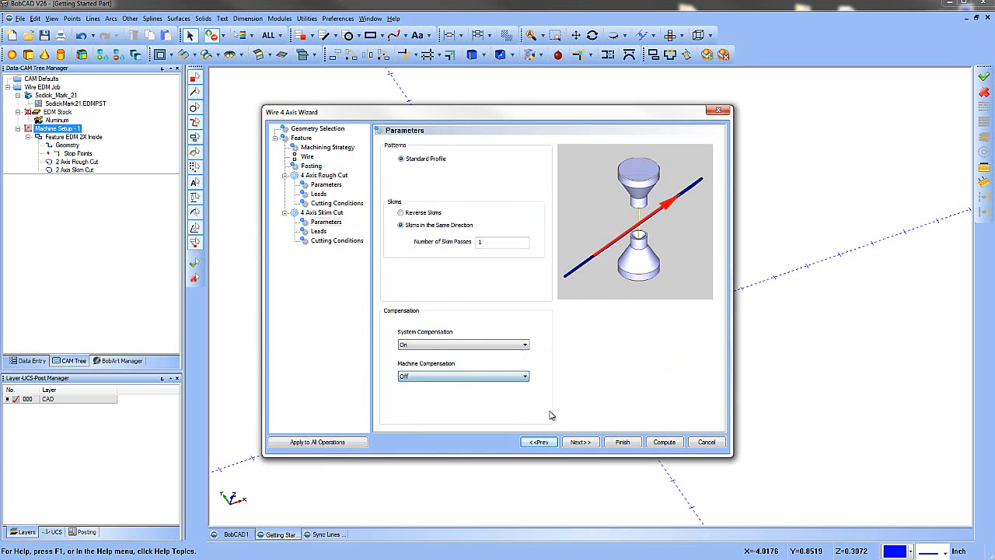
Keep the skim cut's leads and cutting conditions, and compute the 4 Axis Outside toolpath.
{"action": "left_click", "coordinate": [580, 441]}
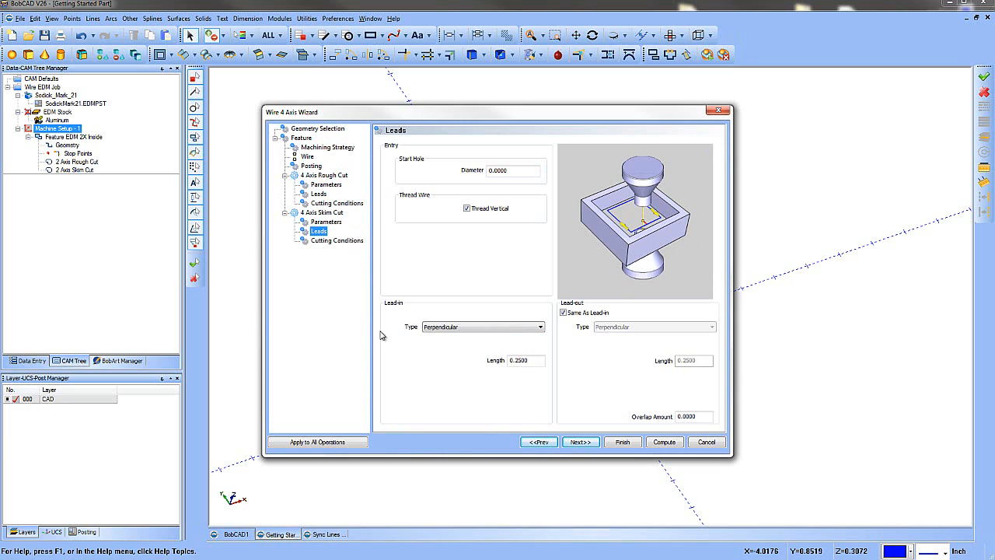
{"action": "left_click", "coordinate": [579, 442]}
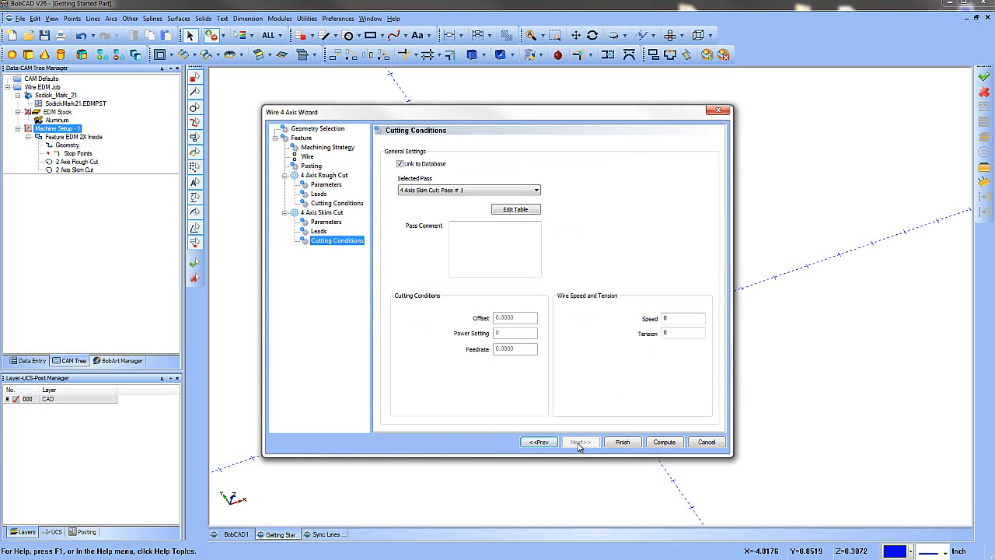
{"action": "left_click", "coordinate": [516, 210]}
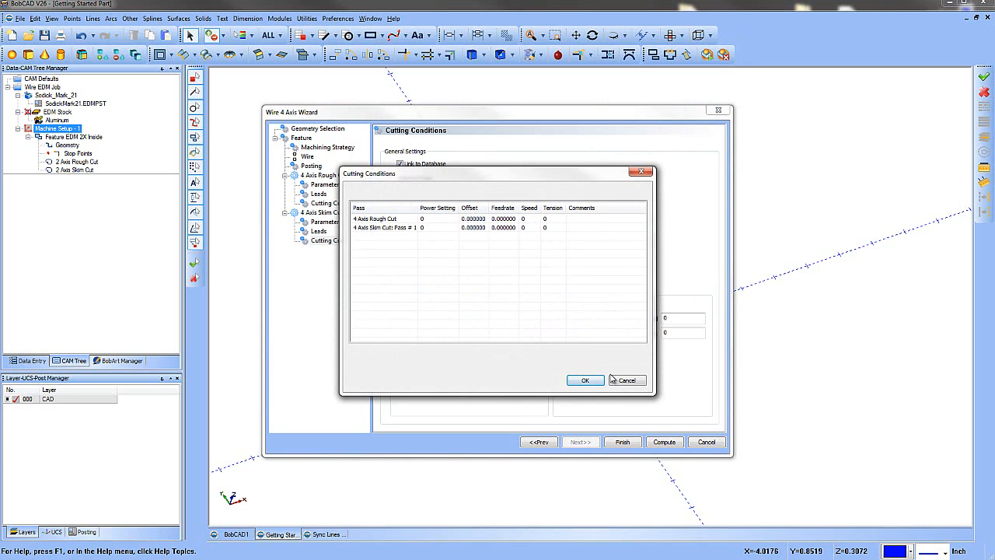
{"action": "left_click", "coordinate": [626, 380]}
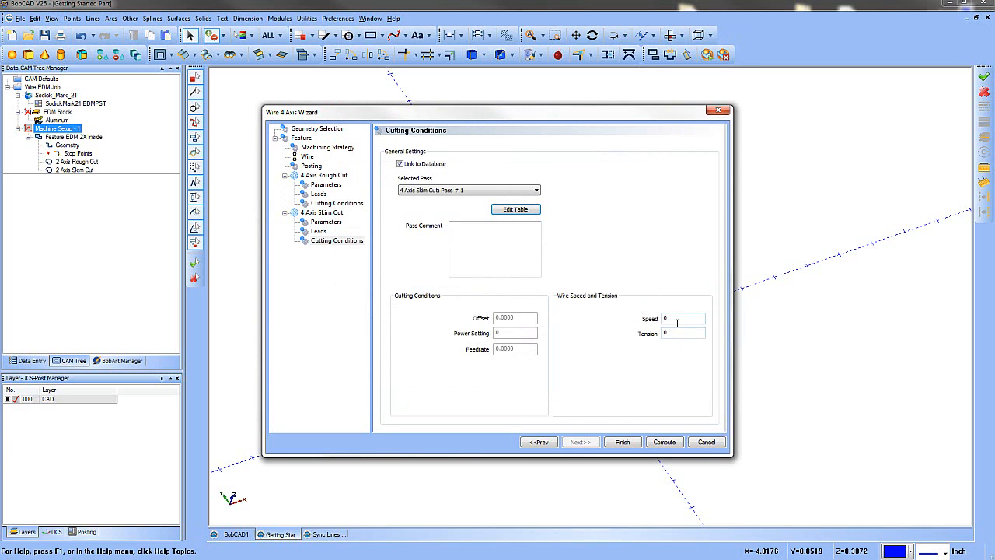
{"action": "left_click", "coordinate": [665, 441]}
{"action": "mouse_move", "coordinate": [611, 370]}
{"action": "middle_mouse_down"}
{"action": "mouse_move", "coordinate": [596, 383]}
{"action": "mouse_move", "coordinate": [607, 378]}
{"action": "mouse_move", "coordinate": [552, 342]}
{"action": "middle_mouse_up"}
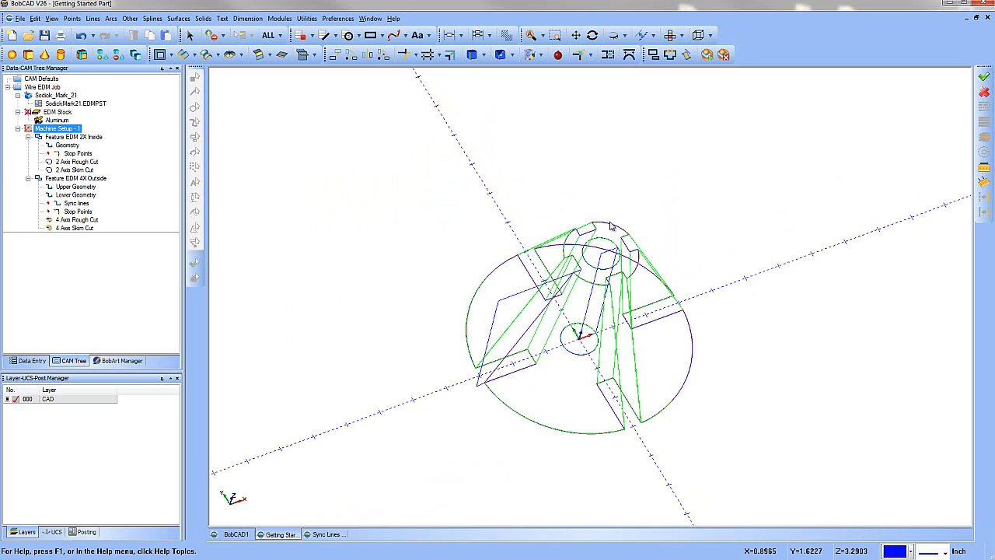
Simulate the wire cuts, remove the outer stock and the central slug with Remove chips (select chips), and exit the simulation after inspecting the part.
{"action": "left_click", "coordinate": [708, 56]}
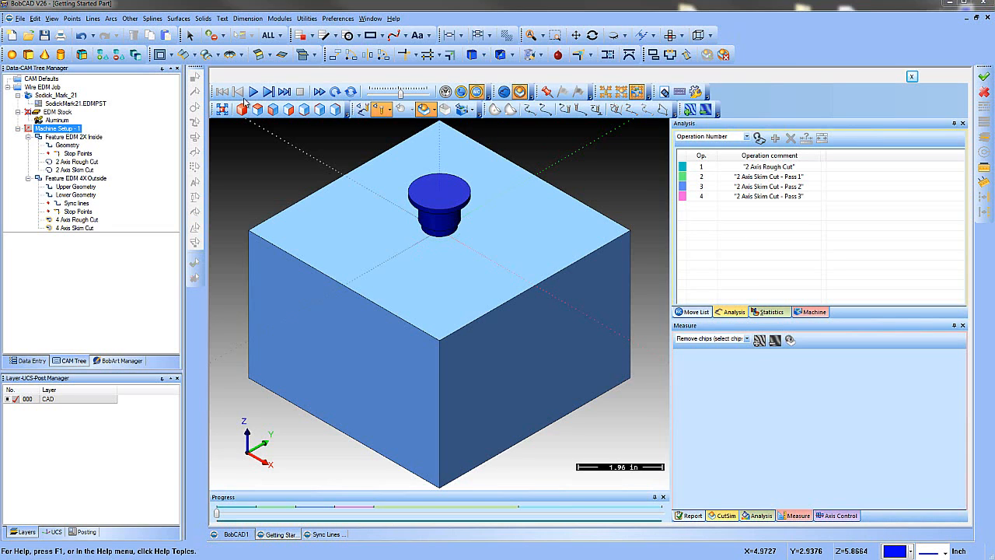
{"action": "left_click", "coordinate": [252, 91]}
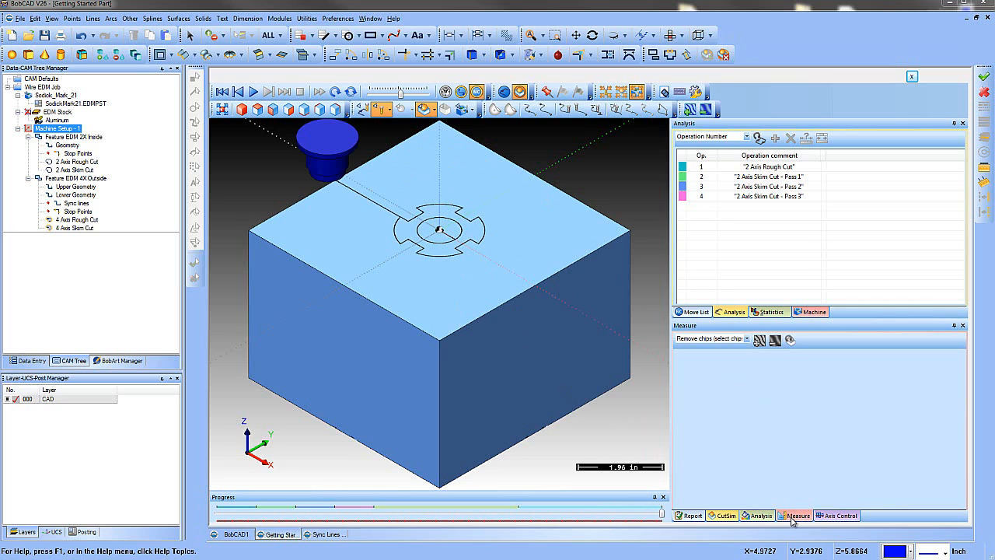
{"action": "left_click", "coordinate": [747, 339]}
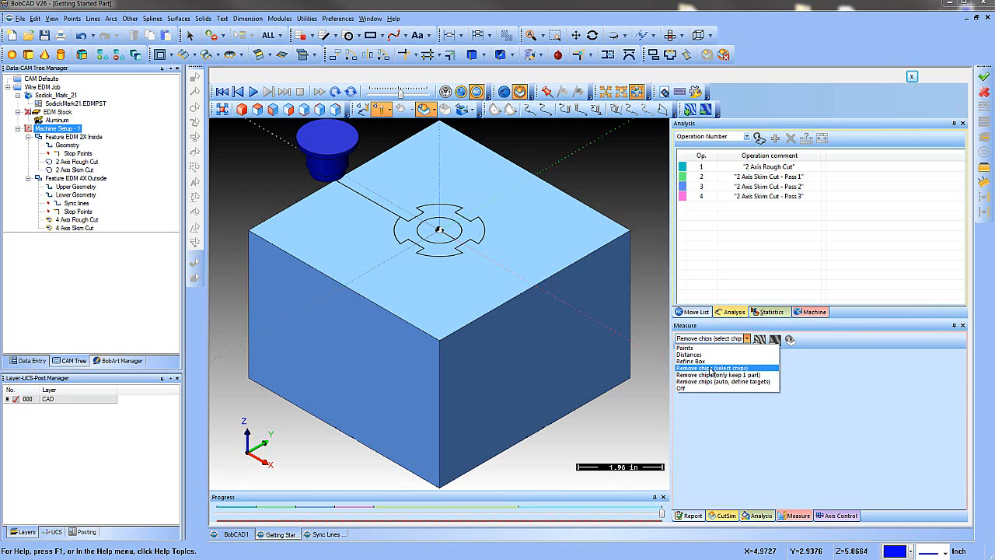
{"action": "left_click", "coordinate": [711, 368]}
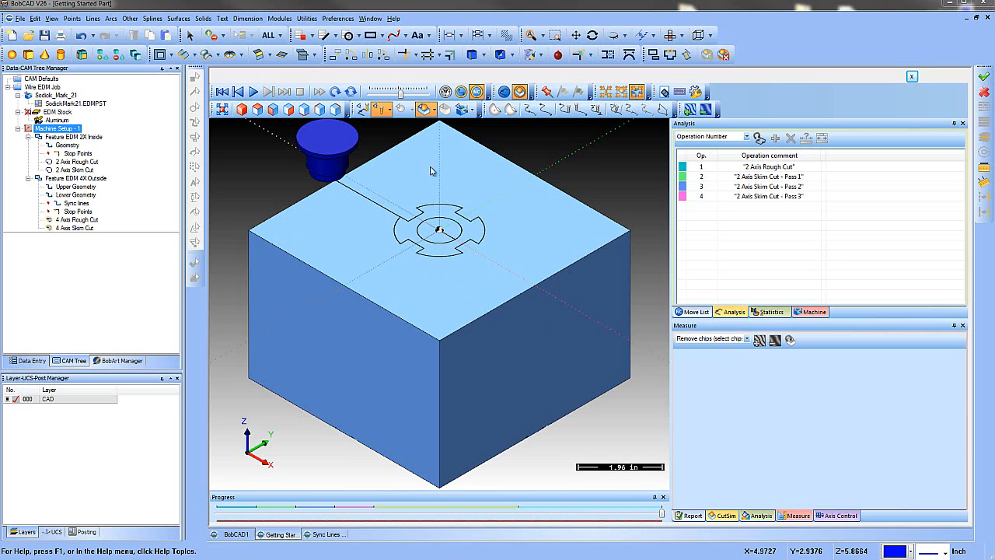
{"action": "left_click", "coordinate": [254, 322]}
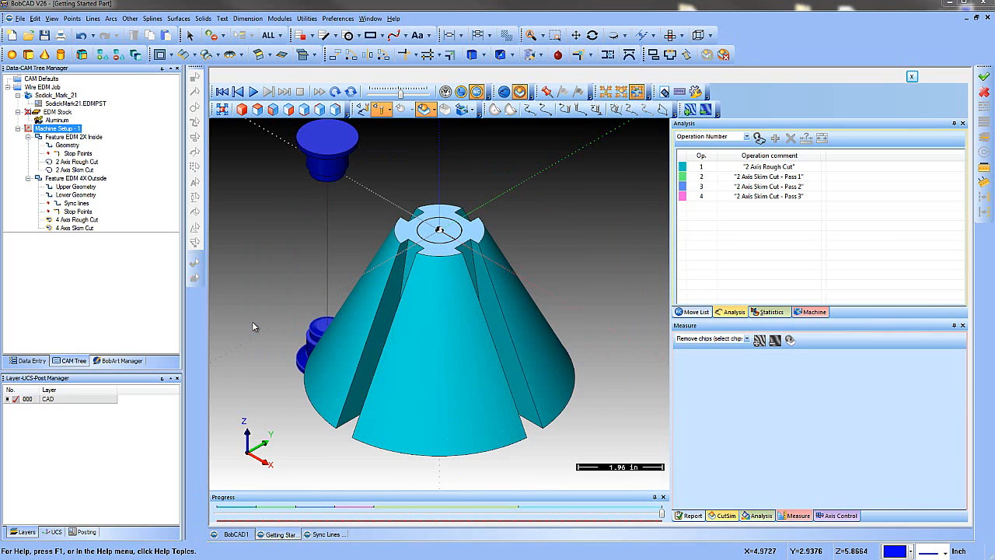
{"action": "left_click", "coordinate": [437, 237]}
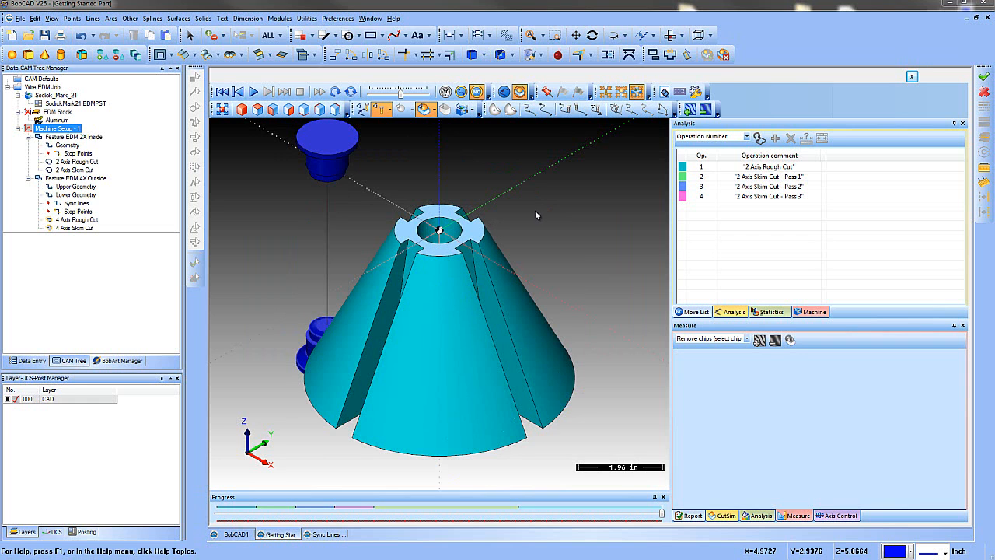
{"action": "middle_click_drag", "start_coordinate": [535, 210], "coordinate": [480, 356]}
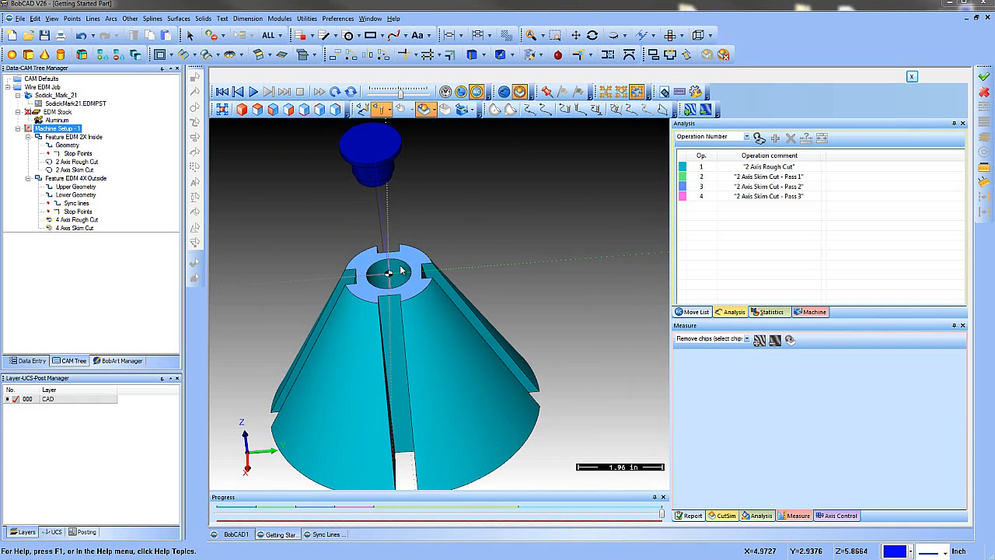
{"action": "left_click", "coordinate": [912, 76]}
In the Sync Lines Example document, blank the 4X Outside feature's toolpath and show the Sync Lines layer.
{"action": "left_click", "coordinate": [326, 535]}
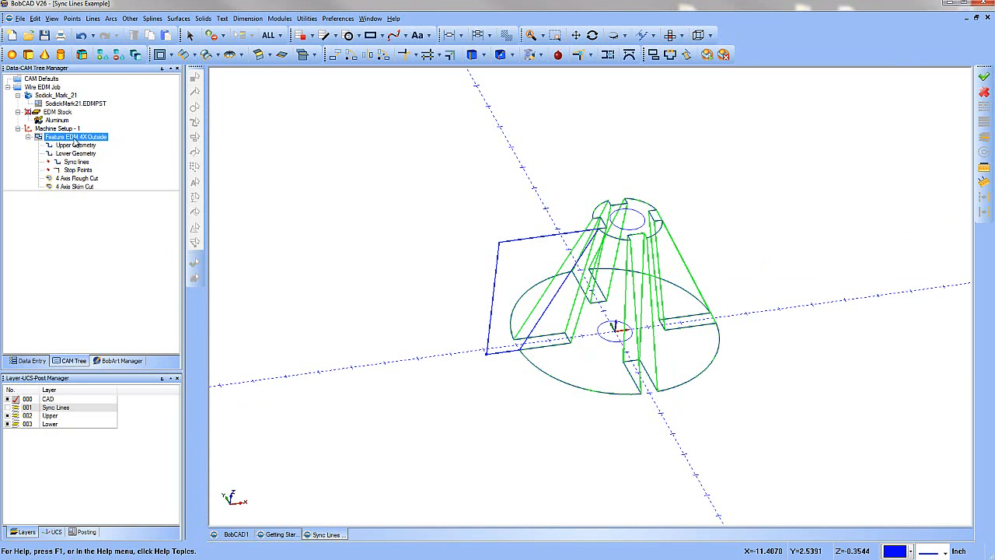
{"action": "left_click", "coordinate": [283, 535]}
{"action": "middle_click_drag", "start_coordinate": [588, 348], "coordinate": [539, 297]}
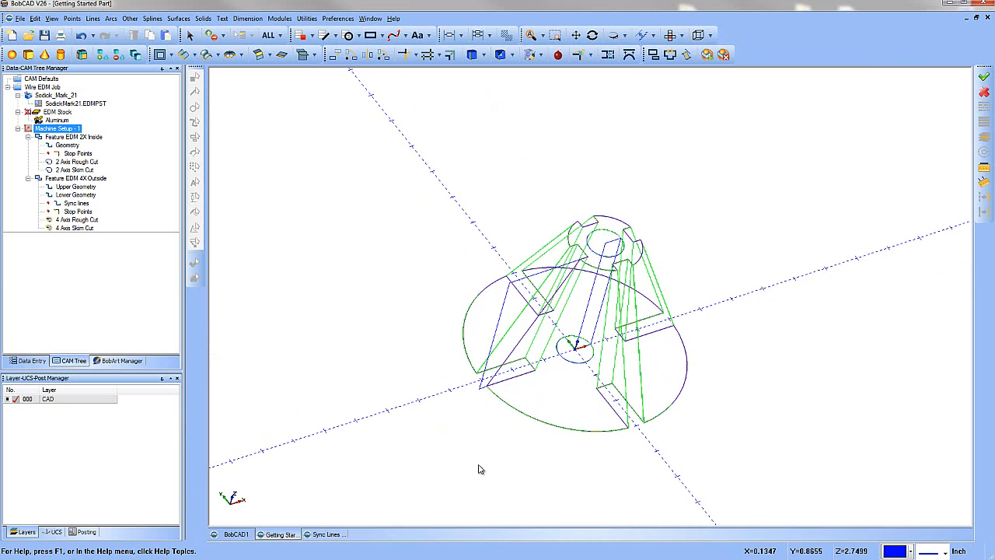
{"action": "left_click", "coordinate": [336, 536]}
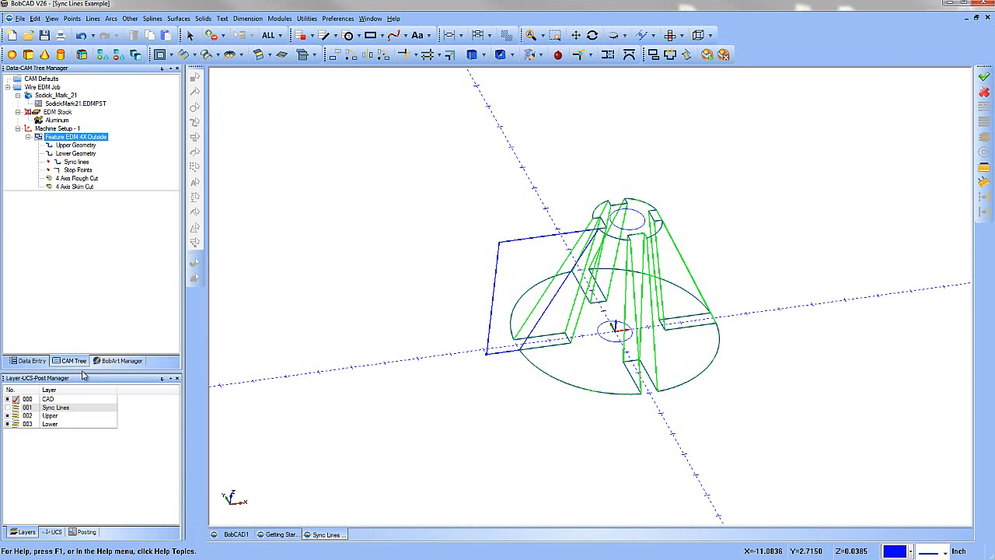
{"action": "right_click", "coordinate": [76, 136]}
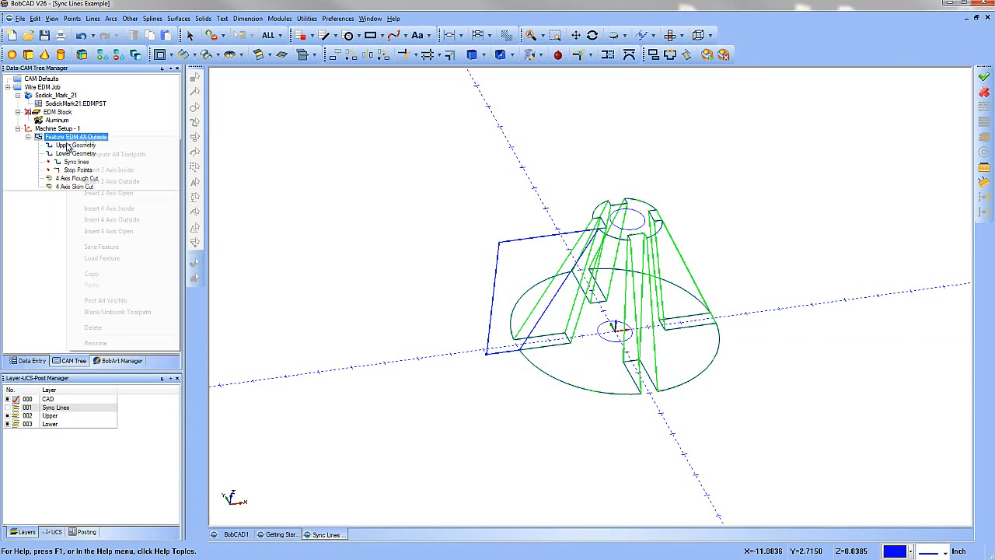
{"action": "left_click", "coordinate": [100, 312]}
{"action": "left_click", "coordinate": [7, 407]}
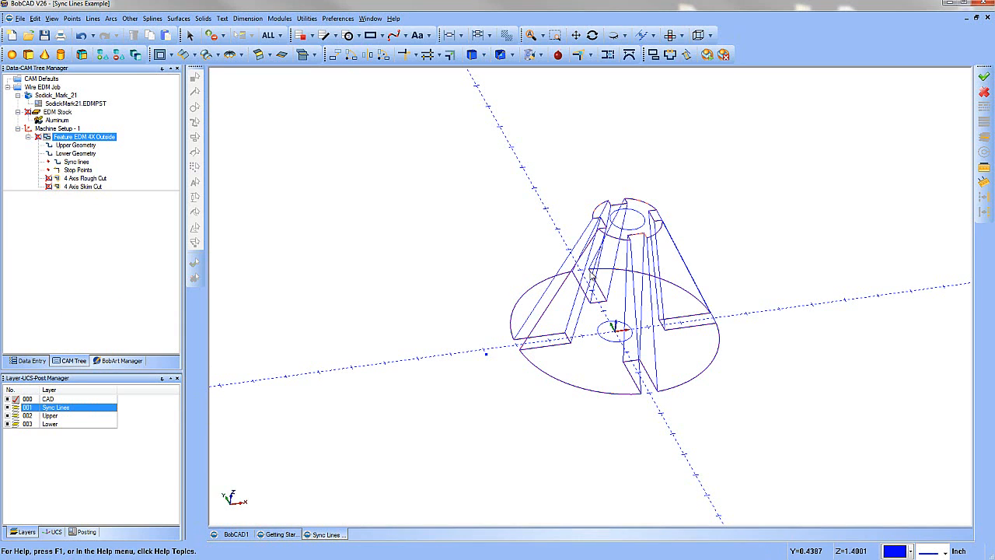
Reselect the feature's sync lines, window-selecting all the lines connecting the upper and lower profiles.
{"action": "middle_click_drag", "start_coordinate": [662, 257], "coordinate": [634, 260]}
{"action": "left_click", "coordinate": [76, 162]}
{"action": "right_click", "coordinate": [76, 161]}
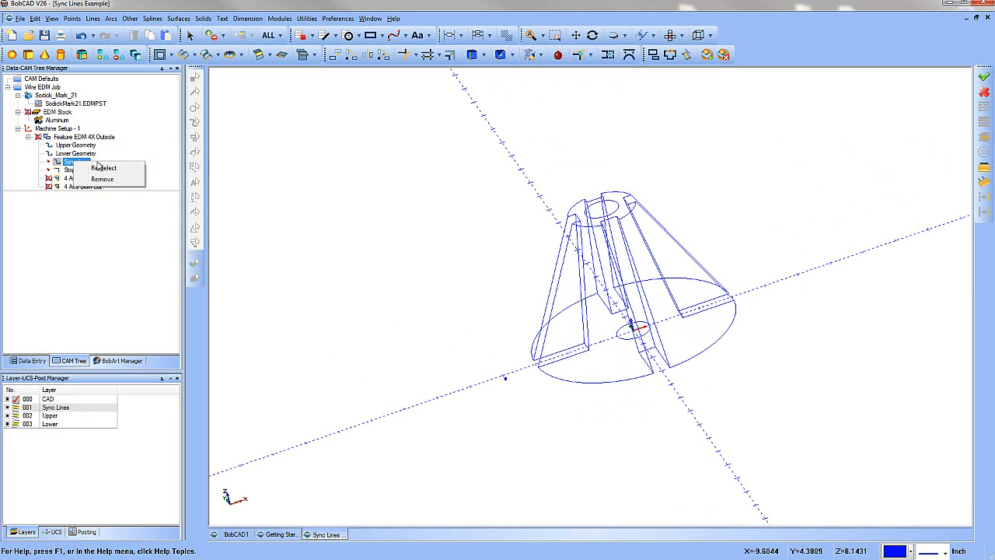
{"action": "left_click", "coordinate": [101, 168]}
{"action": "middle_click_drag", "start_coordinate": [488, 348], "coordinate": [528, 286]}
{"action": "left_click_drag", "start_coordinate": [529, 287], "coordinate": [736, 285]}
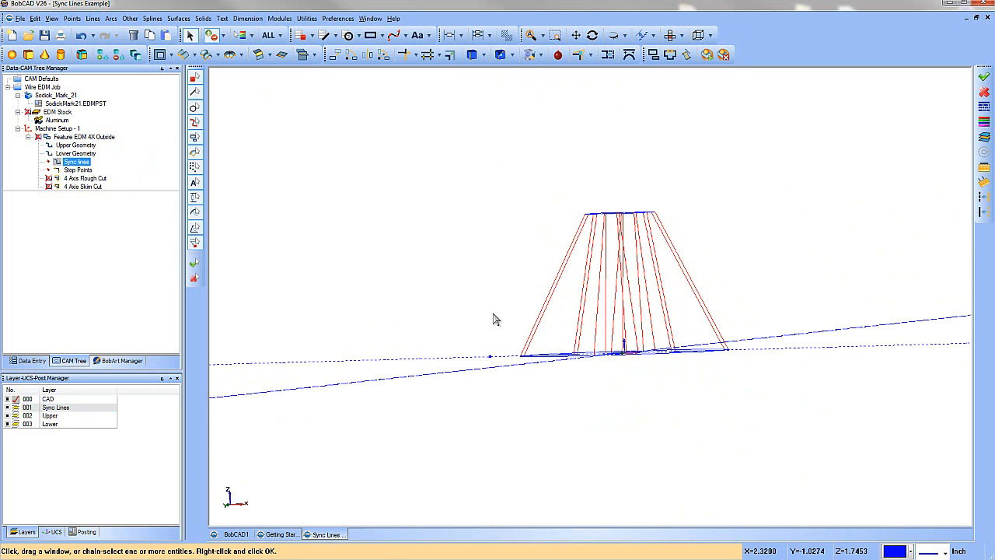
{"action": "middle_click_drag", "start_coordinate": [620, 291], "coordinate": [592, 298]}
{"action": "right_click", "coordinate": [425, 200]}
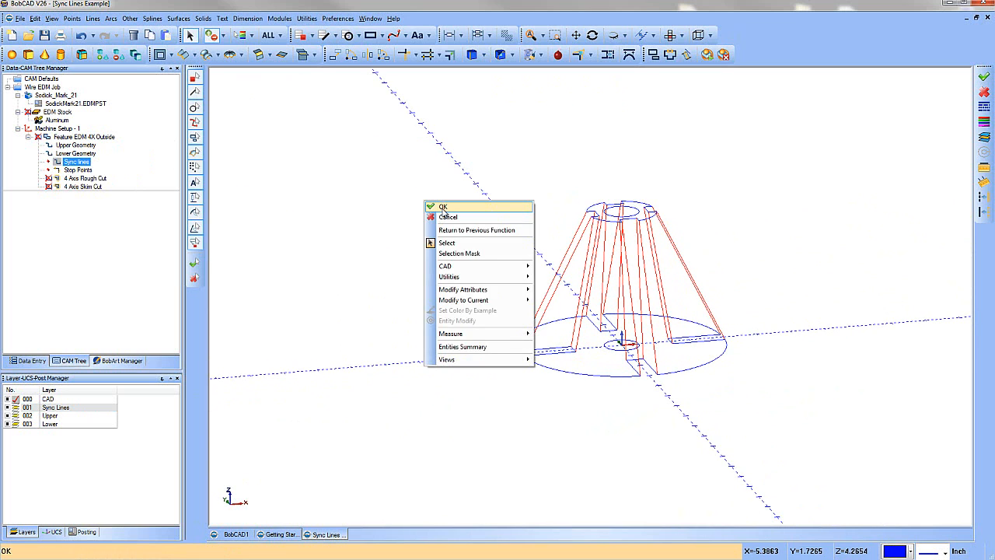
{"action": "left_click", "coordinate": [434, 207]}
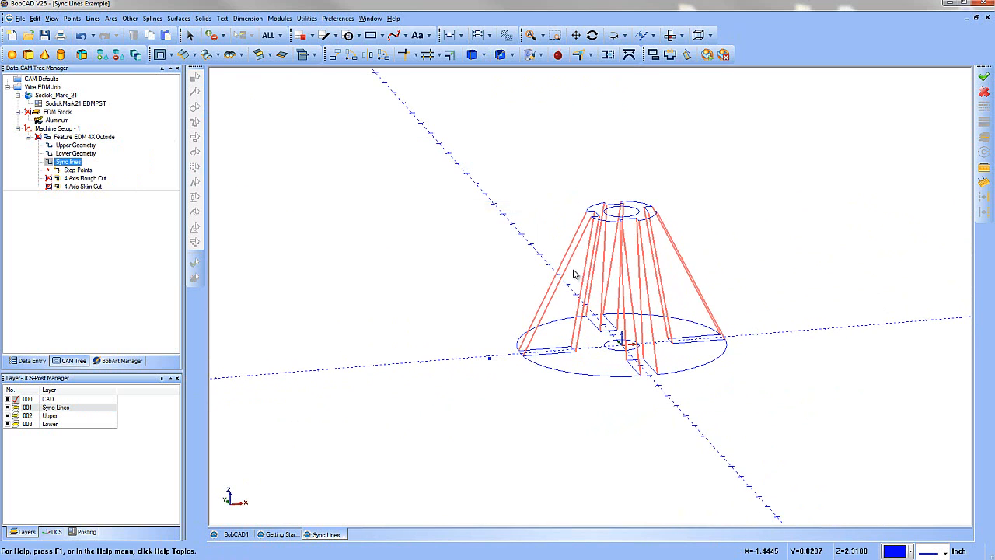
Move the Lower Geometry's start point to the outer corner of a neighbouring slot, out of line with the upper profile's start.
{"action": "left_click", "coordinate": [64, 154]}
{"action": "key", "text": "Up"}
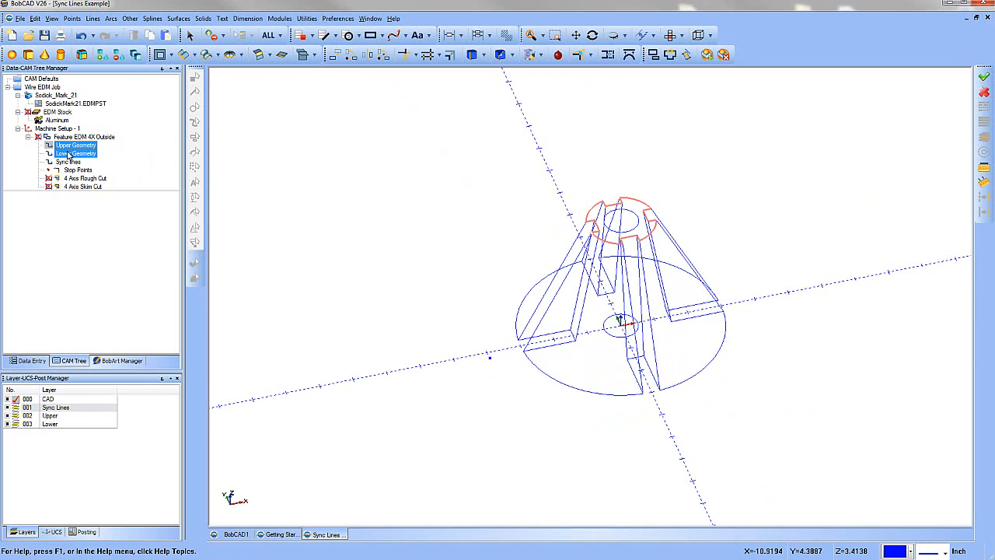
{"action": "left_click", "coordinate": [67, 154]}
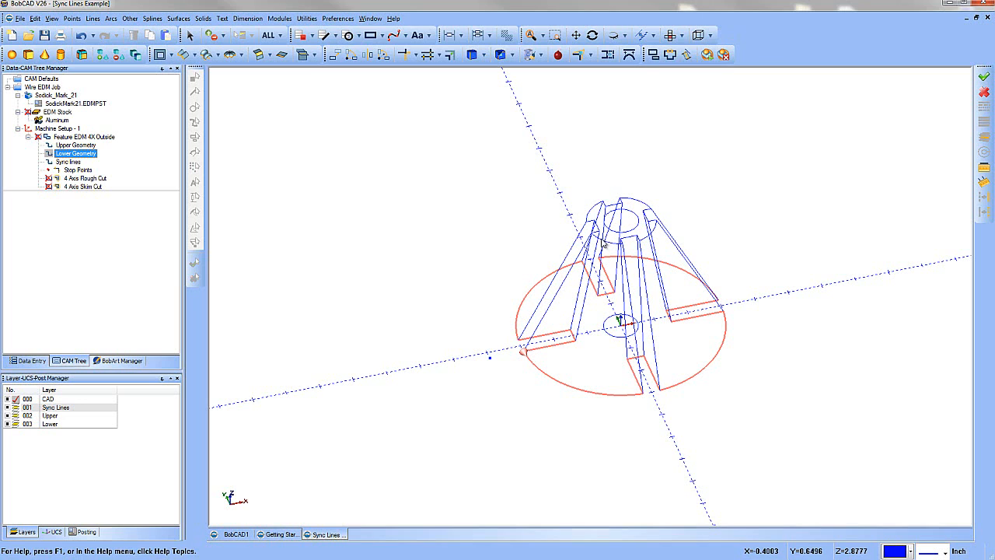
{"action": "right_click", "coordinate": [77, 154]}
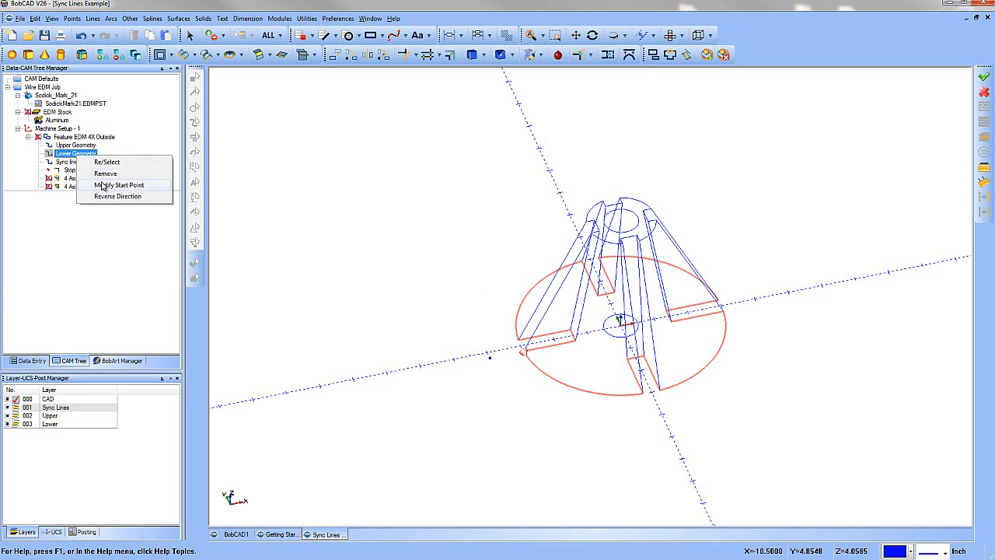
{"action": "left_click", "coordinate": [101, 185]}
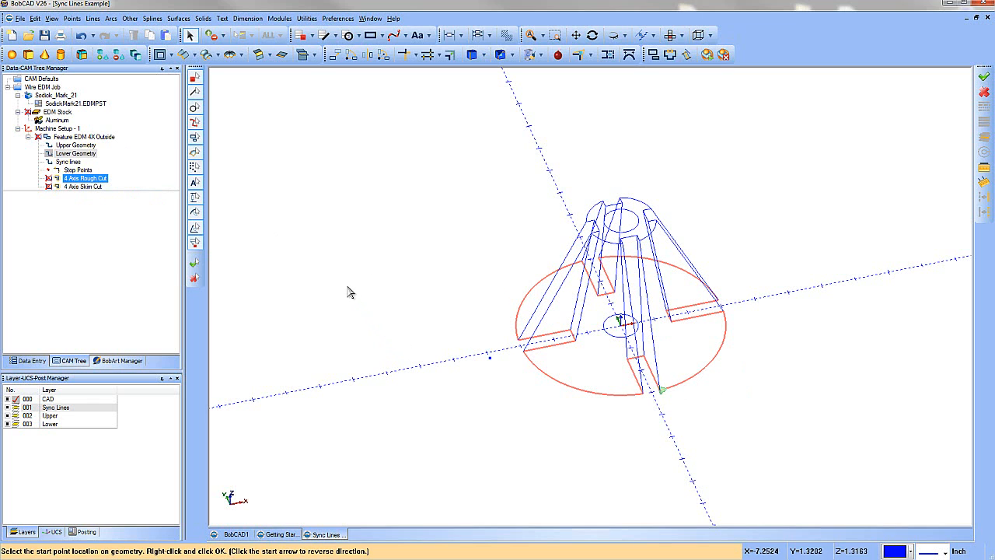
{"action": "right_click", "coordinate": [329, 264]}
{"action": "left_click", "coordinate": [345, 268]}
{"action": "right_click", "coordinate": [83, 143]}
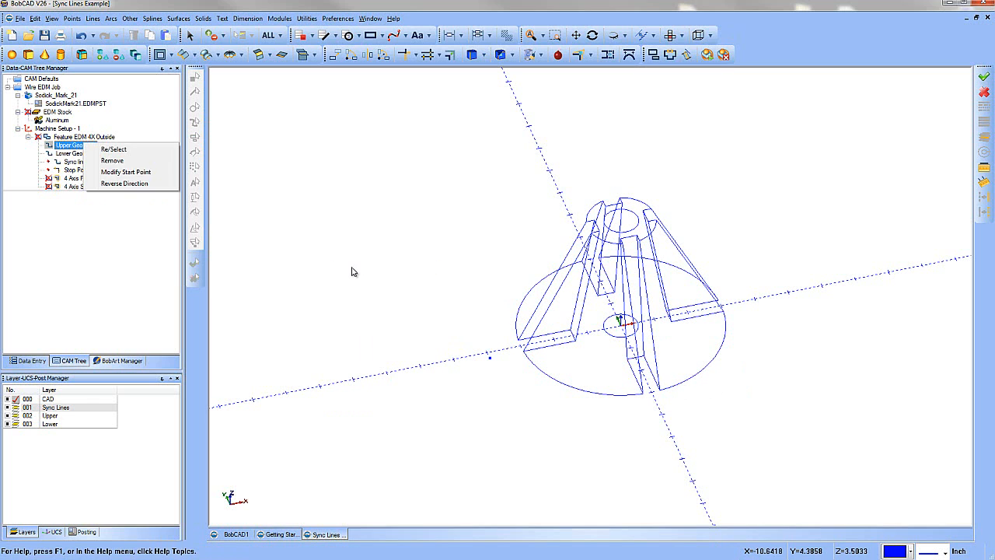
{"action": "left_click", "coordinate": [353, 268]}
Compute all toolpath for the EDM 4X Outside feature and unblank it to inspect the wire path.
{"action": "right_click", "coordinate": [79, 137]}
{"action": "left_click", "coordinate": [108, 154]}
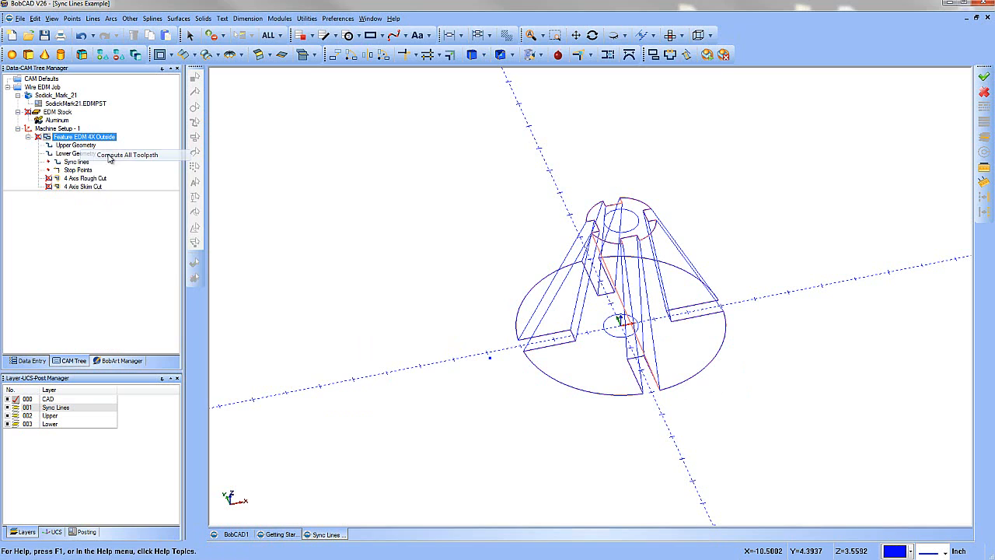
{"action": "right_click", "coordinate": [72, 138]}
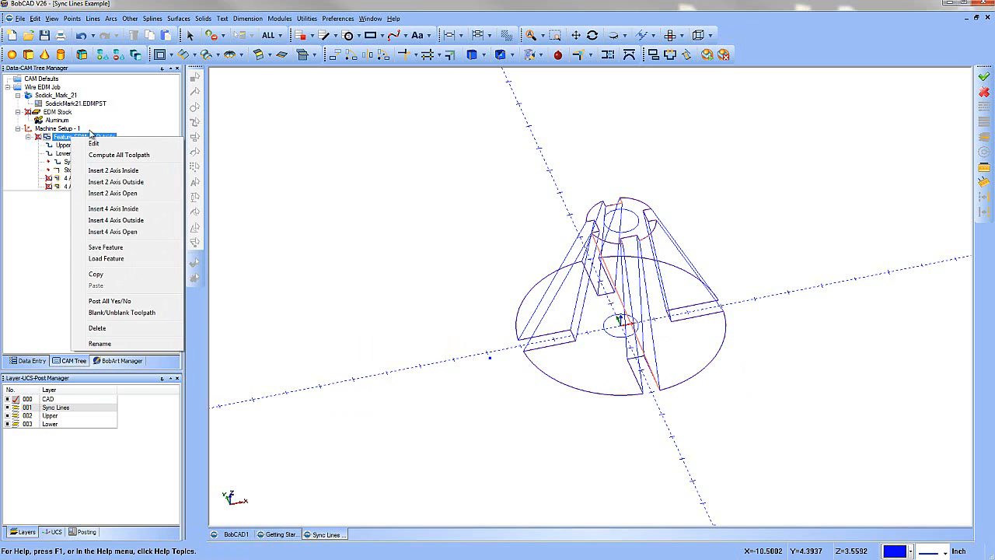
{"action": "left_click", "coordinate": [121, 312]}
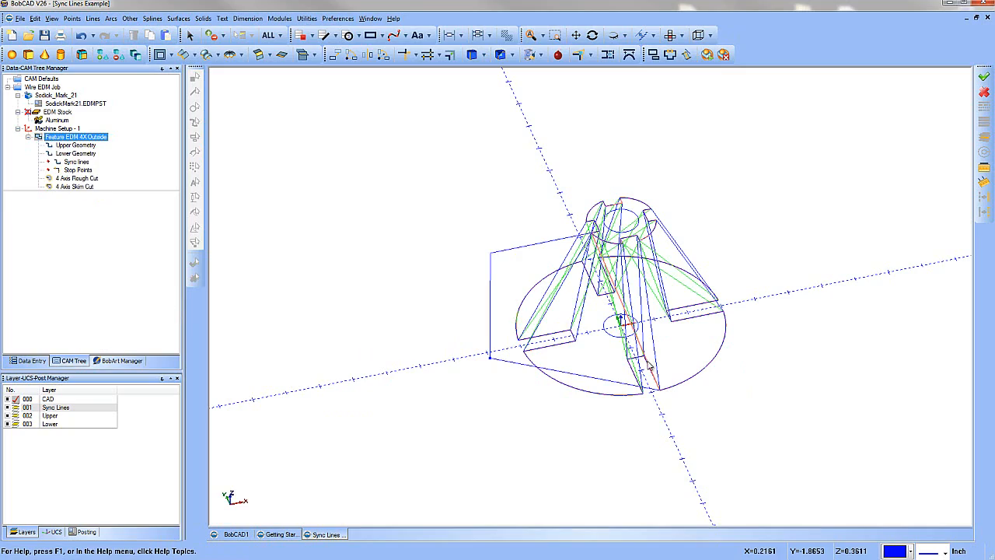
{"action": "mouse_move", "coordinate": [645, 320]}
{"action": "middle_mouse_down"}
{"action": "mouse_move", "coordinate": [647, 373]}
{"action": "mouse_move", "coordinate": [647, 309]}
{"action": "mouse_move", "coordinate": [695, 313]}
{"action": "mouse_move", "coordinate": [686, 350]}
{"action": "mouse_move", "coordinate": [637, 360]}
{"action": "mouse_move", "coordinate": [627, 342]}
{"action": "mouse_move", "coordinate": [659, 325]}
{"action": "middle_mouse_up"}
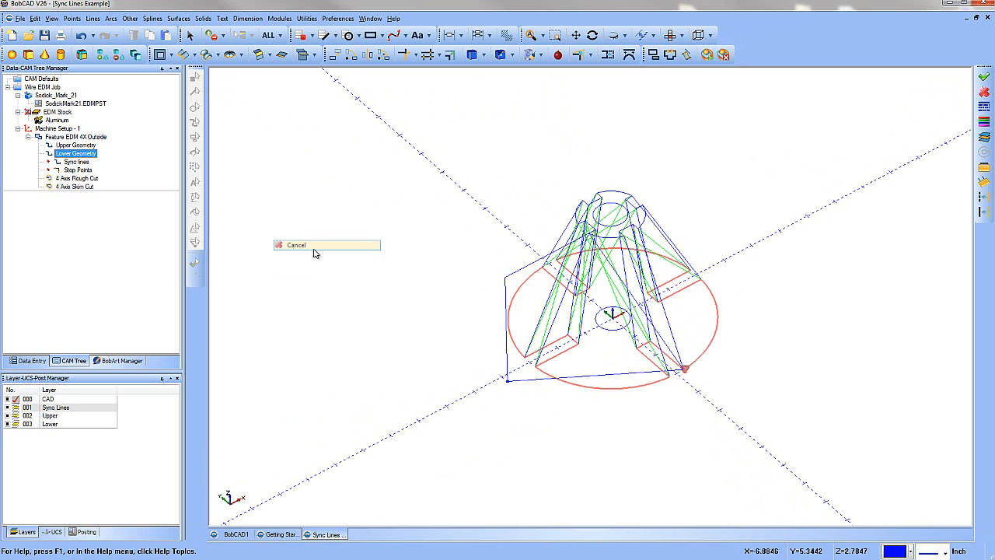
Move the Lower Geometry's start point to the slot corner aligned with the upper profile's start, and recompute the feature's toolpath.
{"action": "right_click", "coordinate": [78, 153]}
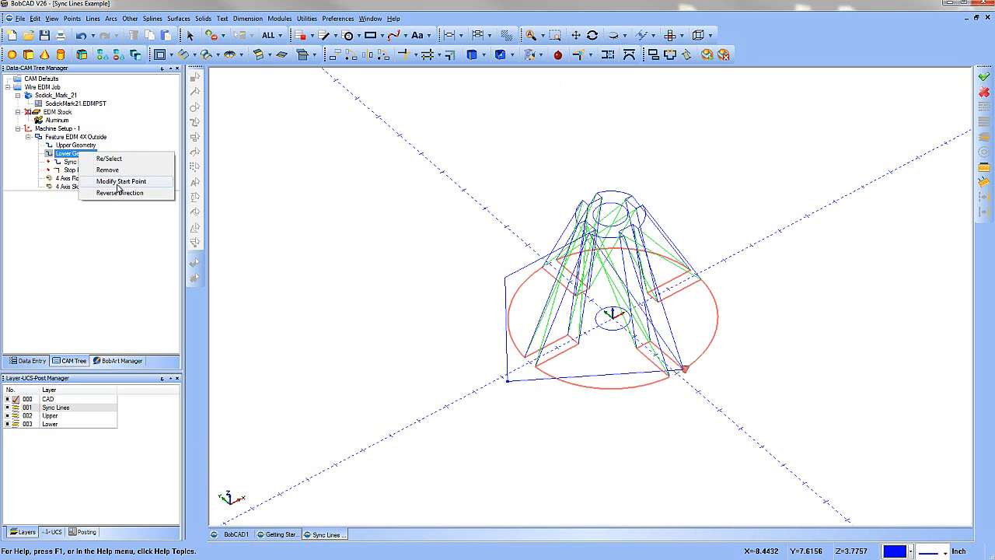
{"action": "left_click", "coordinate": [119, 181]}
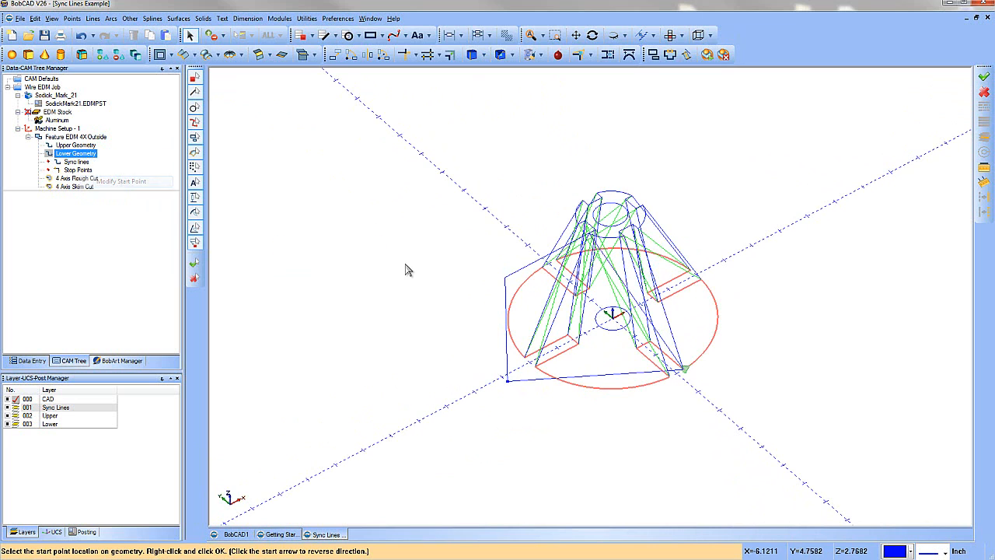
{"action": "left_click", "coordinate": [535, 365]}
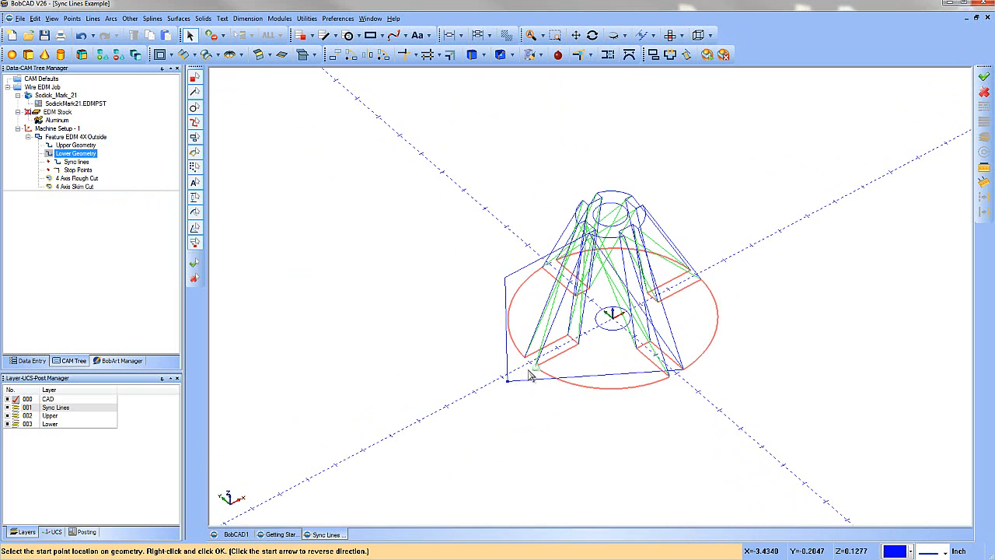
{"action": "right_click", "coordinate": [303, 222]}
{"action": "left_click", "coordinate": [318, 226]}
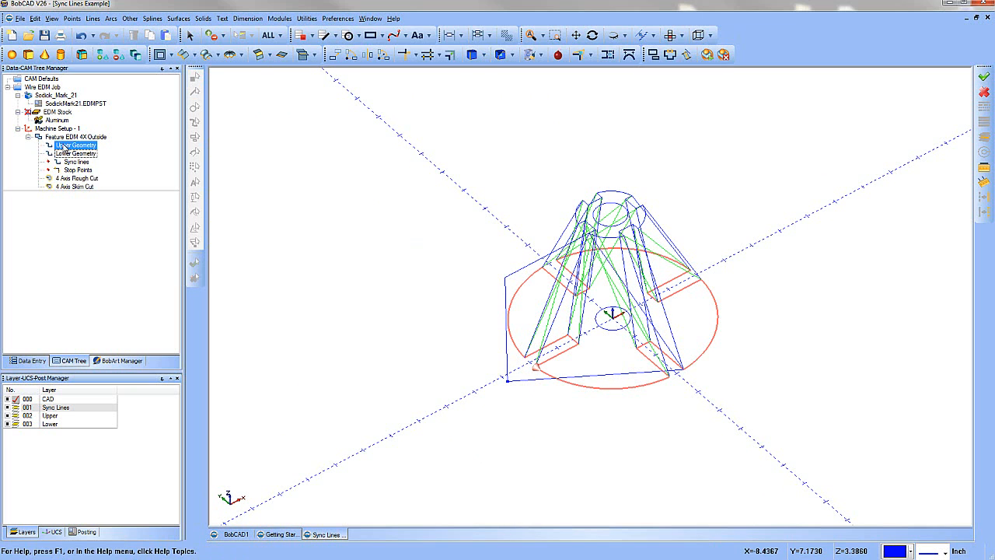
{"action": "right_click", "coordinate": [74, 138]}
{"action": "left_click", "coordinate": [93, 158]}
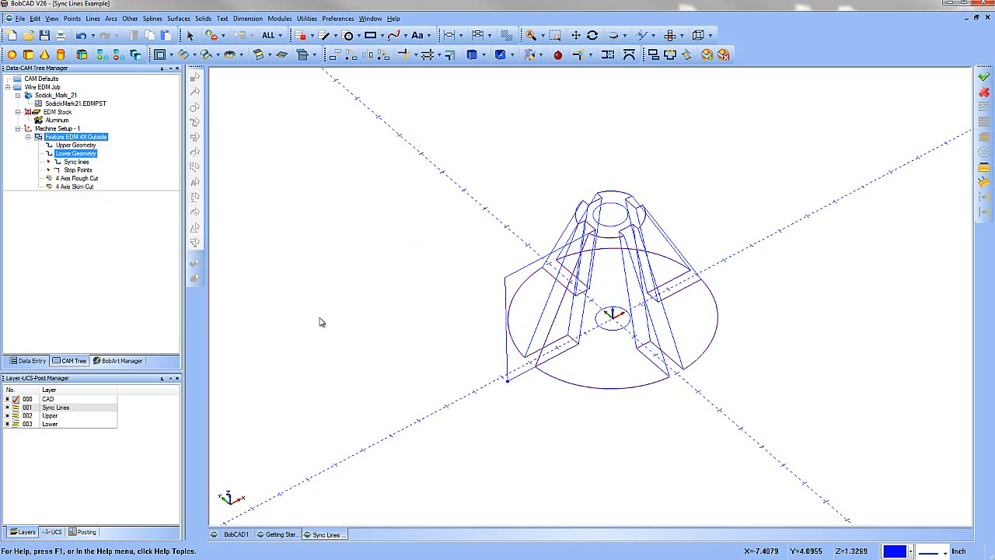
Hide the Sync Lines, Upper and Lower layers so the 4X Outside toolpath shows without its source geometry.
{"action": "left_click", "coordinate": [8, 407]}
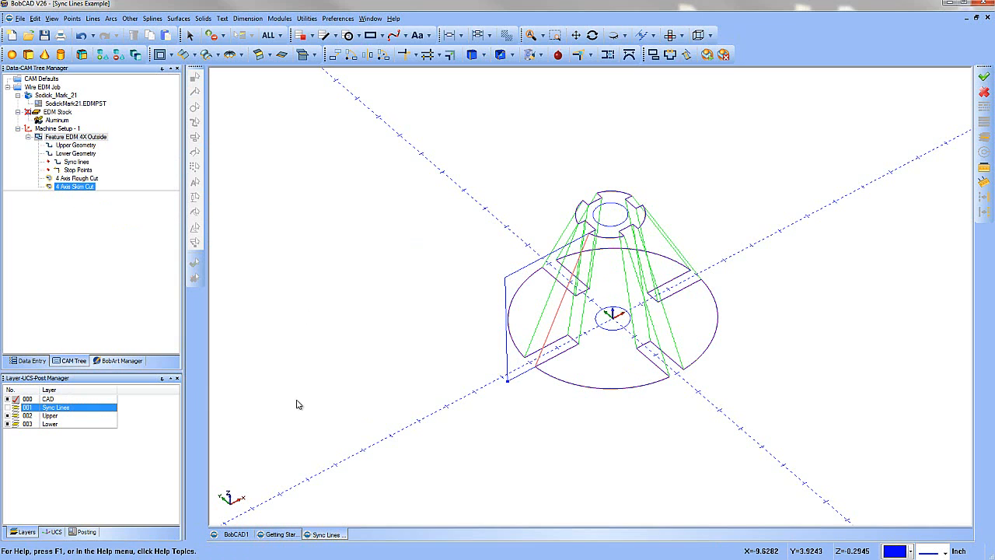
{"action": "left_click", "coordinate": [8, 416]}
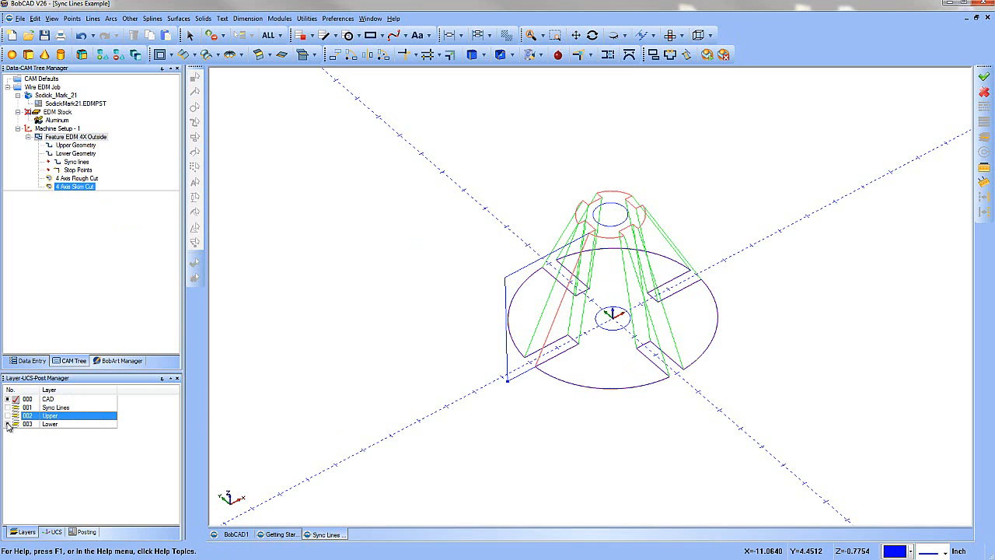
{"action": "left_click", "coordinate": [7, 424]}
{"action": "left_click", "coordinate": [62, 128]}
{"action": "left_click", "coordinate": [70, 138]}
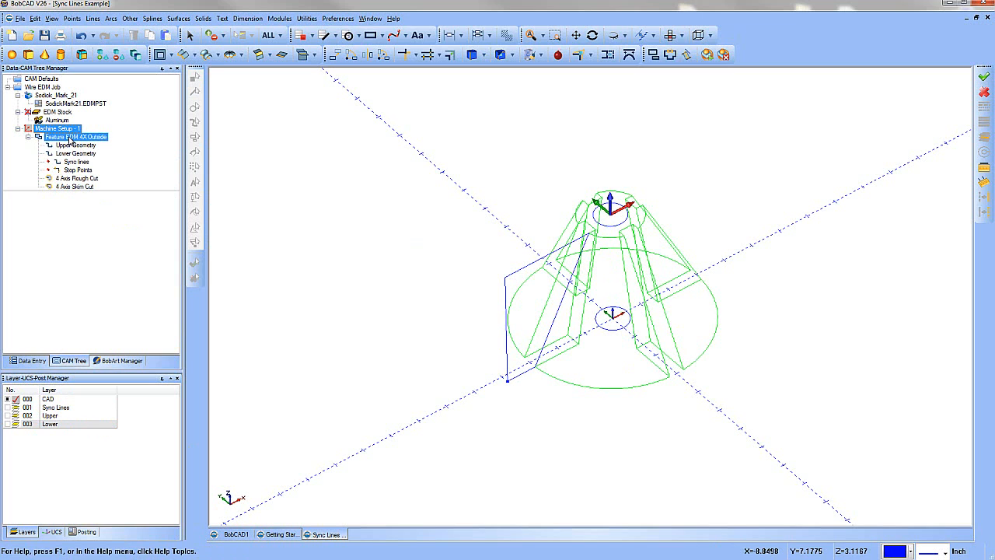
Post the Wire EDM Job in the Getting Started Part document and review the generated NC code.
{"action": "left_click", "coordinate": [280, 534]}
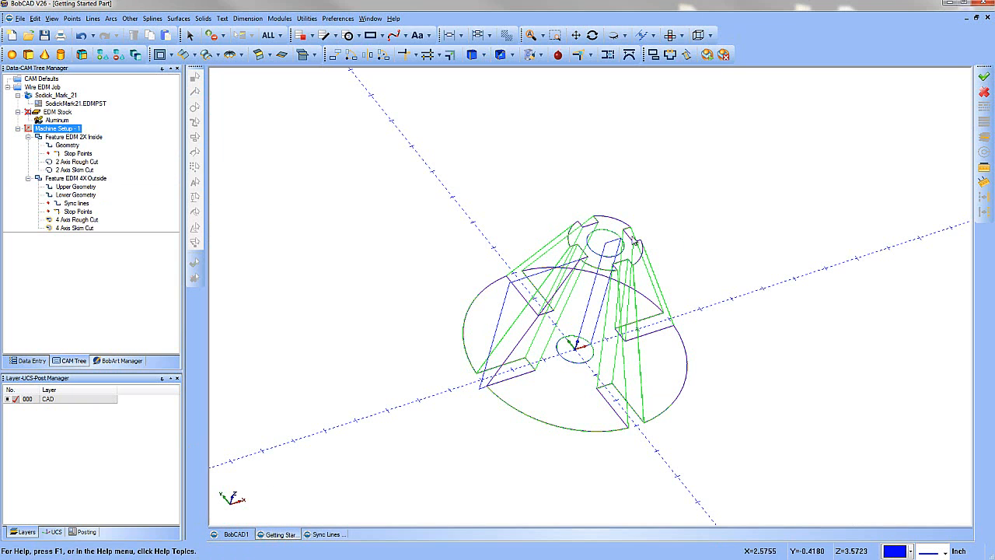
{"action": "left_click", "coordinate": [326, 534]}
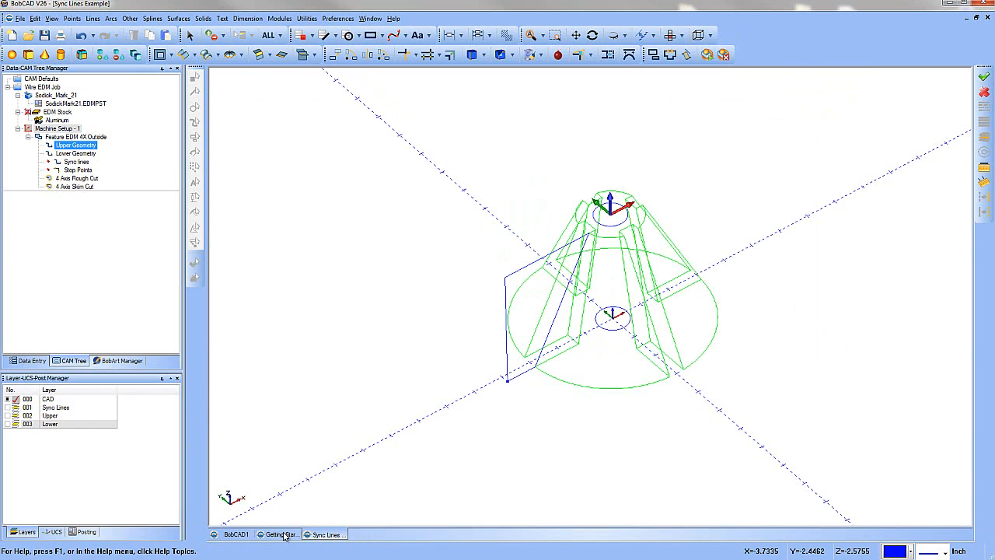
{"action": "left_click", "coordinate": [284, 534]}
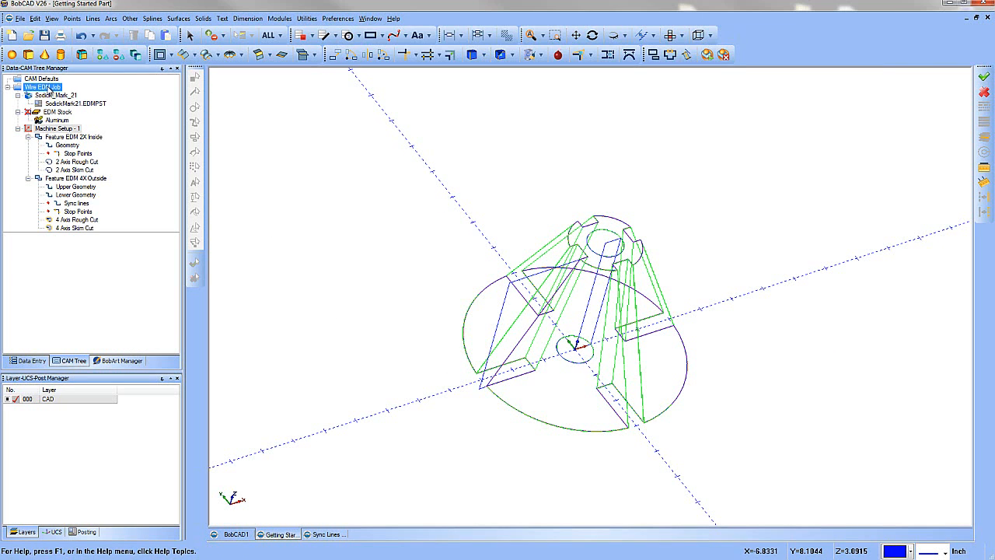
{"action": "right_click", "coordinate": [47, 89]}
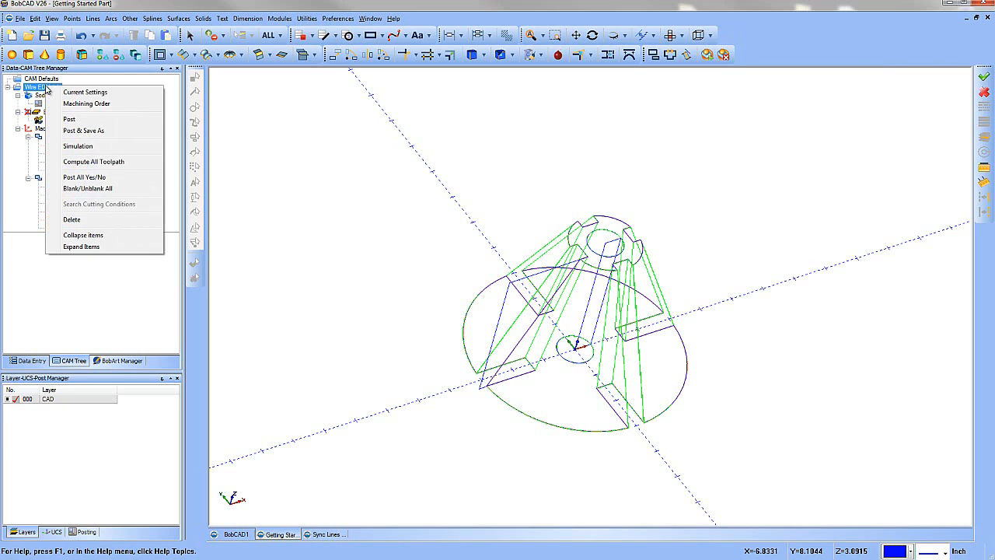
{"action": "left_click", "coordinate": [70, 119]}
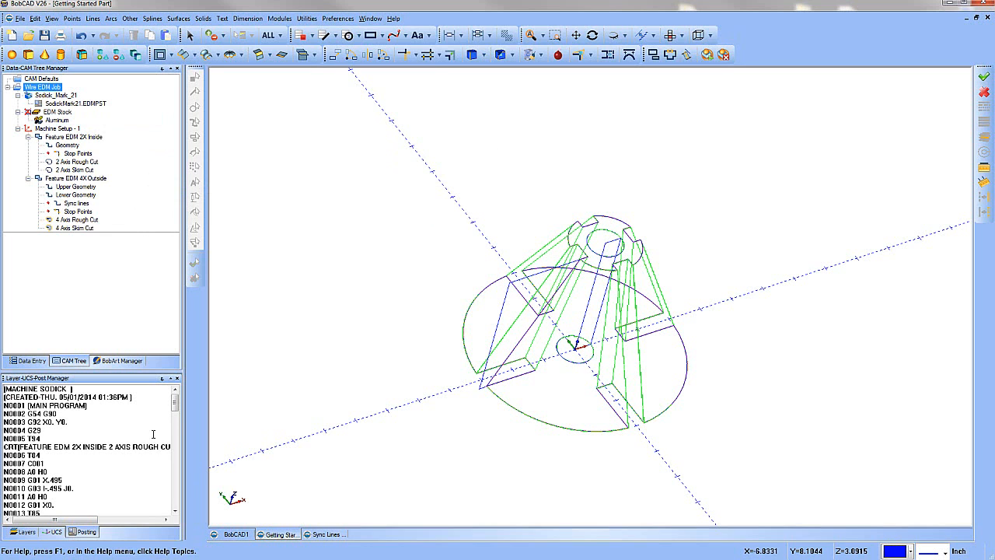
{"action": "scroll", "coordinate": [105, 463], "scroll_direction": "down", "scroll_amount": 4}
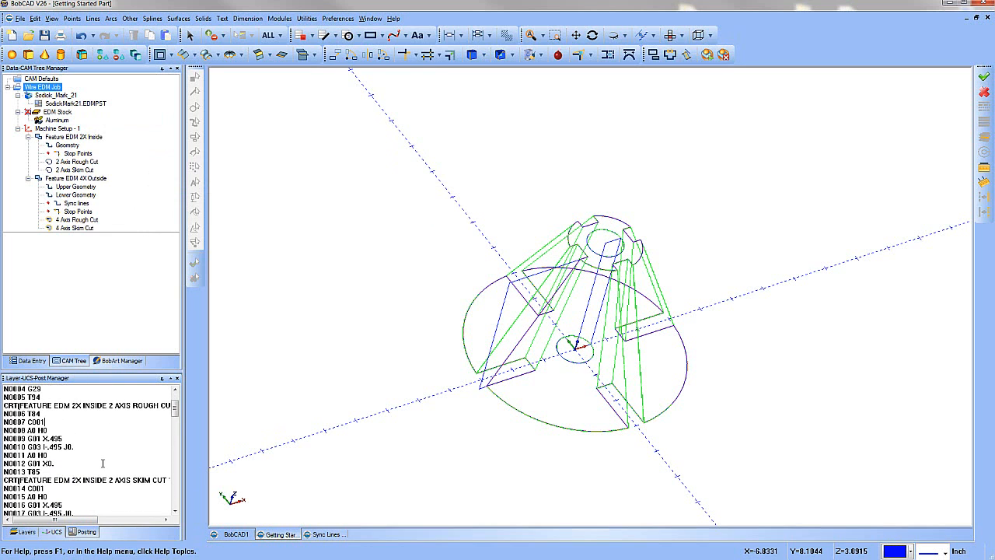
{"action": "scroll", "coordinate": [102, 463], "scroll_direction": "down", "scroll_amount": 5}
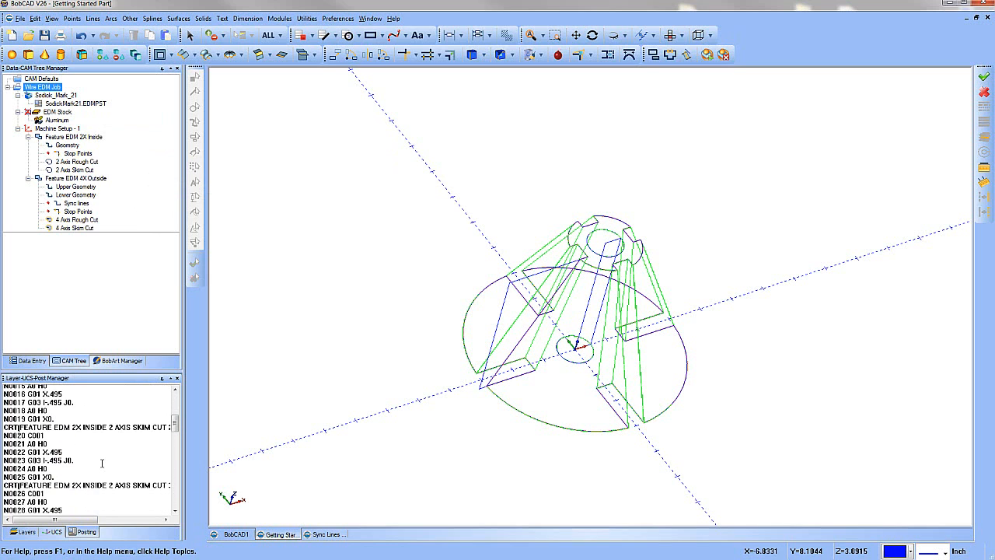
{"action": "scroll", "coordinate": [102, 464], "scroll_direction": "down", "scroll_amount": 2}
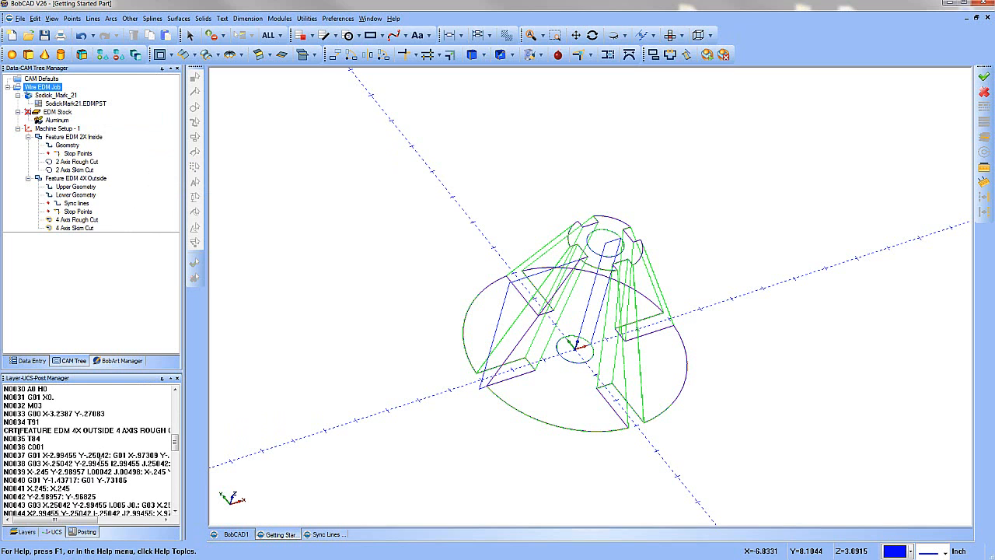
{"action": "scroll", "coordinate": [100, 464], "scroll_direction": "down", "scroll_amount": 10}
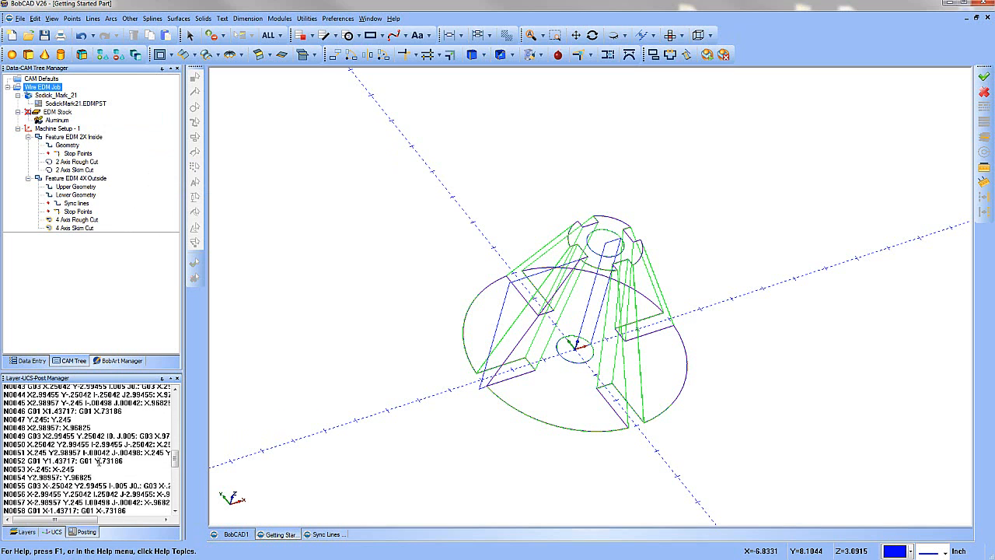
{"action": "scroll", "coordinate": [100, 463], "scroll_direction": "down", "scroll_amount": 3}
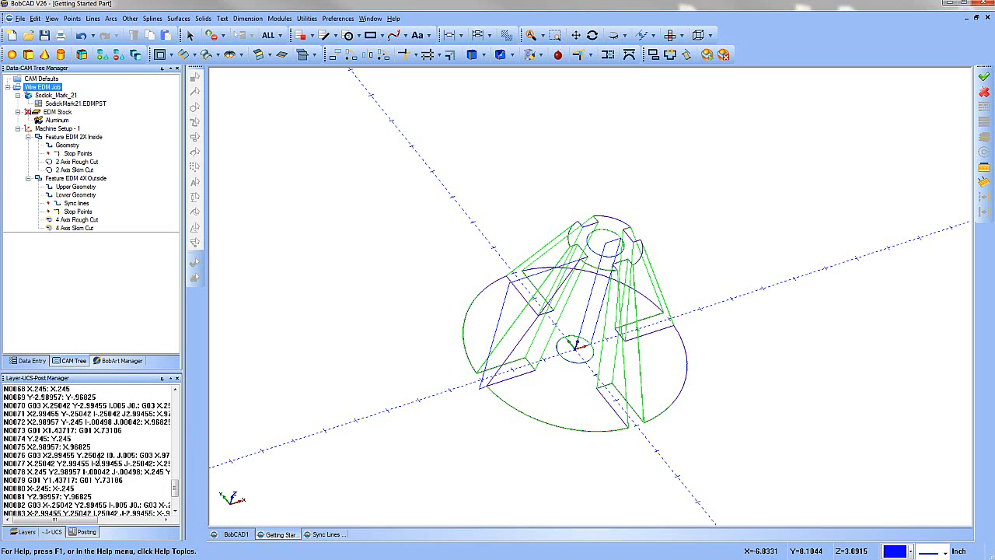